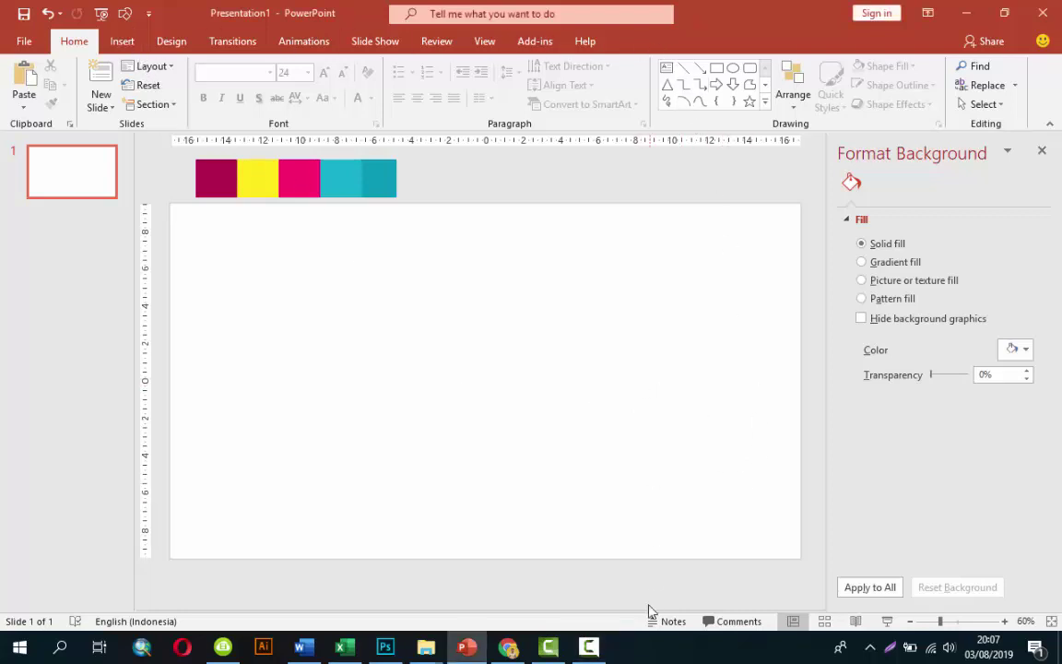
- Draw a trial text box near the slide's top-left, then bring up Chrome's Adobe Color palette page
{"action": "left_click", "coordinate": [122, 40]}
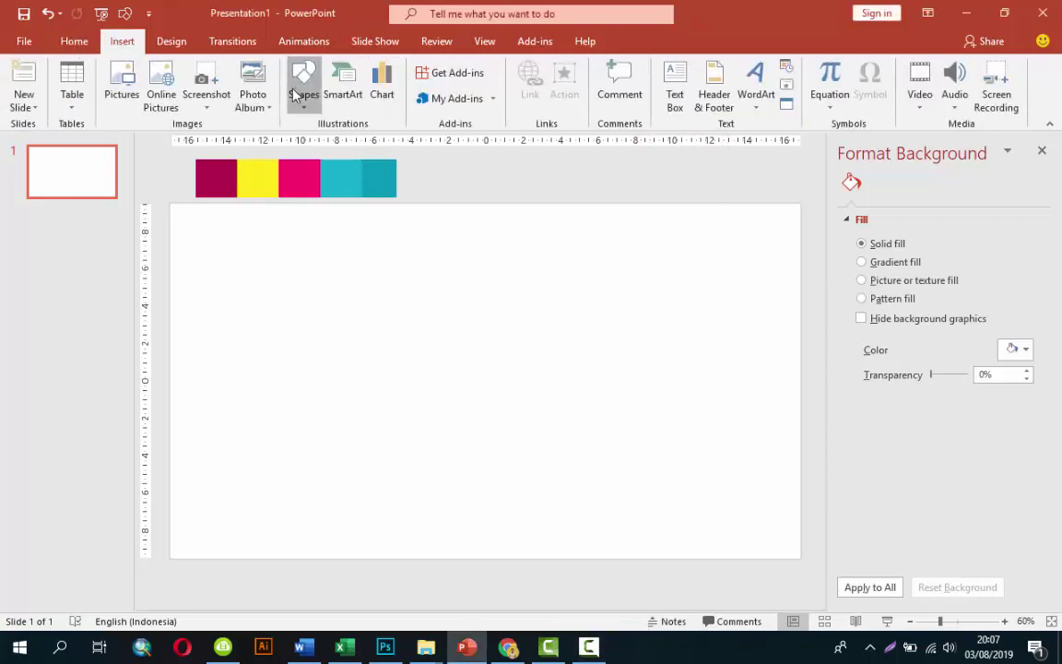
{"action": "left_click", "coordinate": [296, 95]}
{"action": "key", "text": "Escape"}
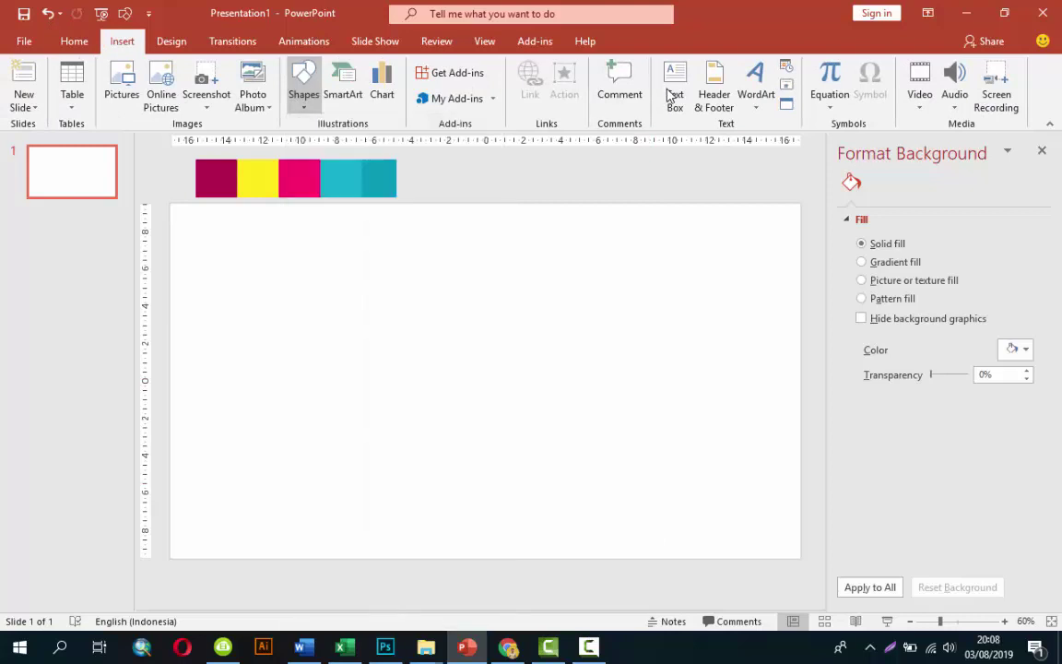
{"action": "left_click", "coordinate": [670, 95]}
{"action": "left_click_drag", "start_coordinate": [182, 225], "coordinate": [345, 252]}
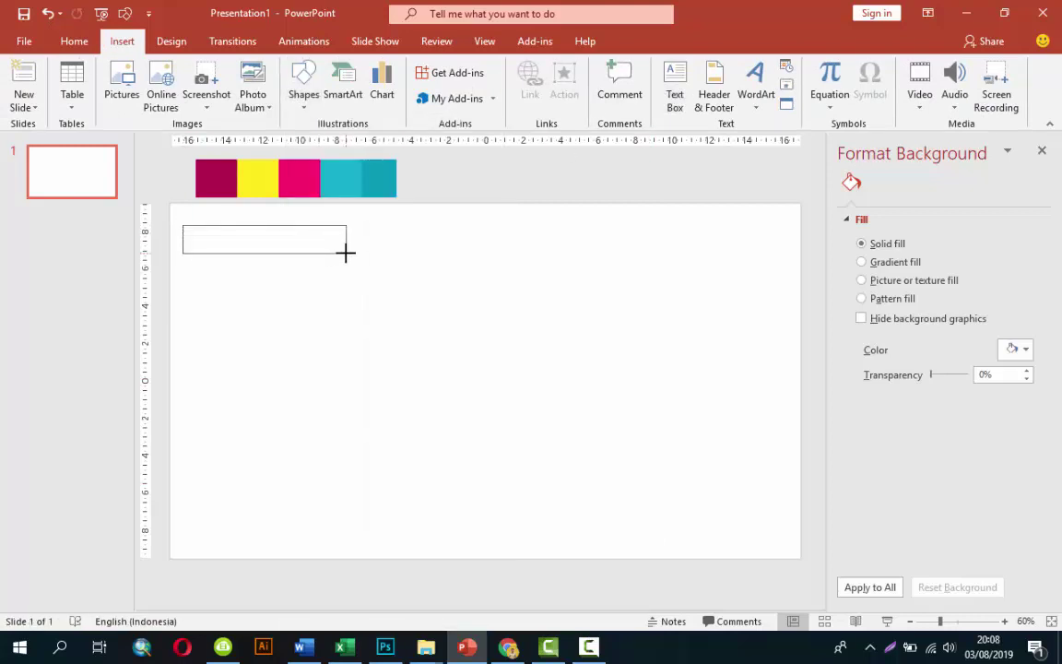
{"action": "left_click", "coordinate": [359, 189]}
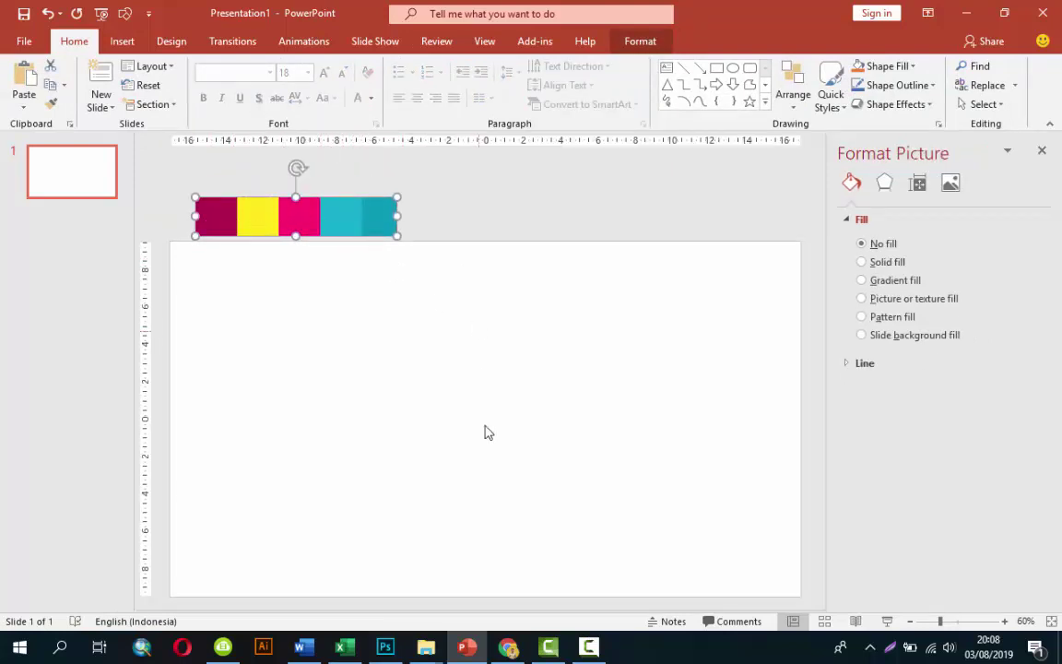
{"action": "left_click", "coordinate": [508, 647]}
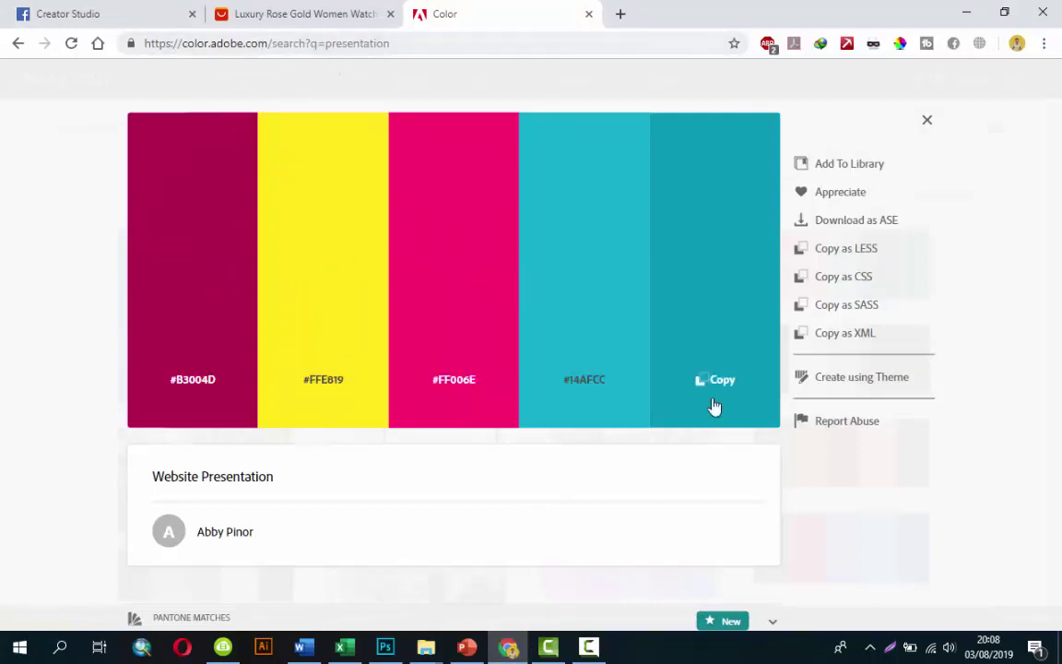
- Return to the PowerPoint slide with the palette image deselected, going back via the Chrome taskbar icon
{"action": "key", "text": "alt+Tab"}
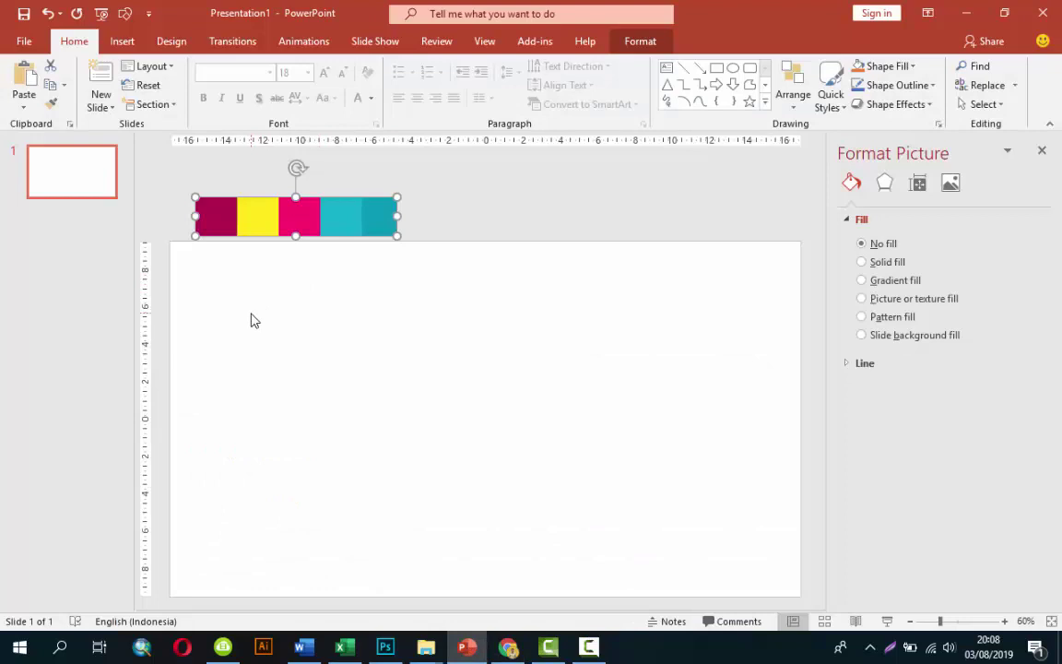
{"action": "left_click", "coordinate": [278, 328]}
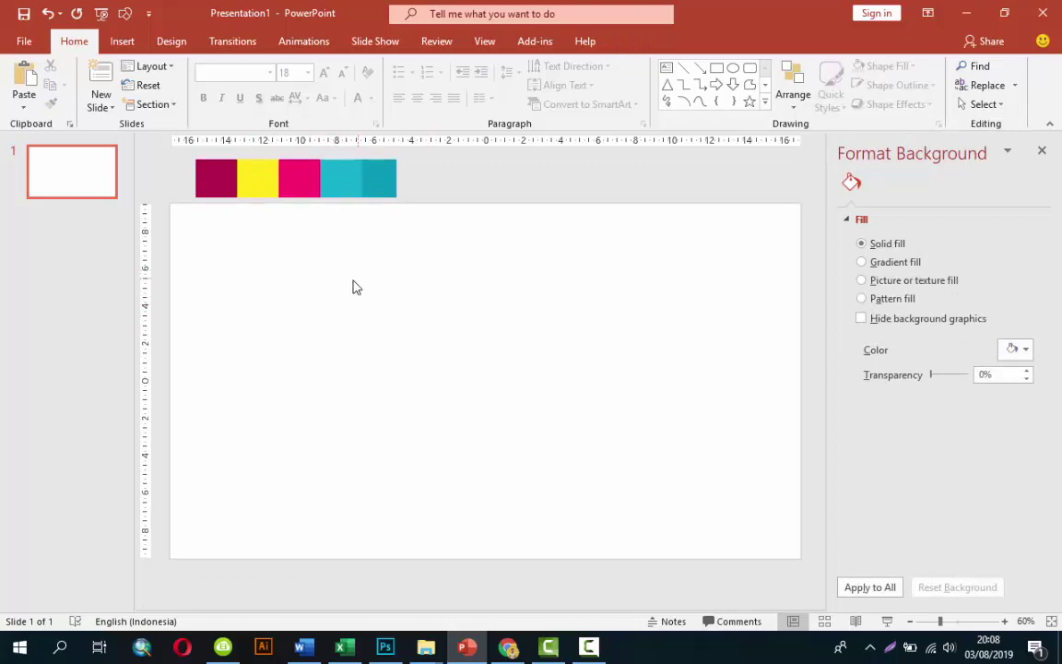
{"action": "left_click", "coordinate": [466, 585]}
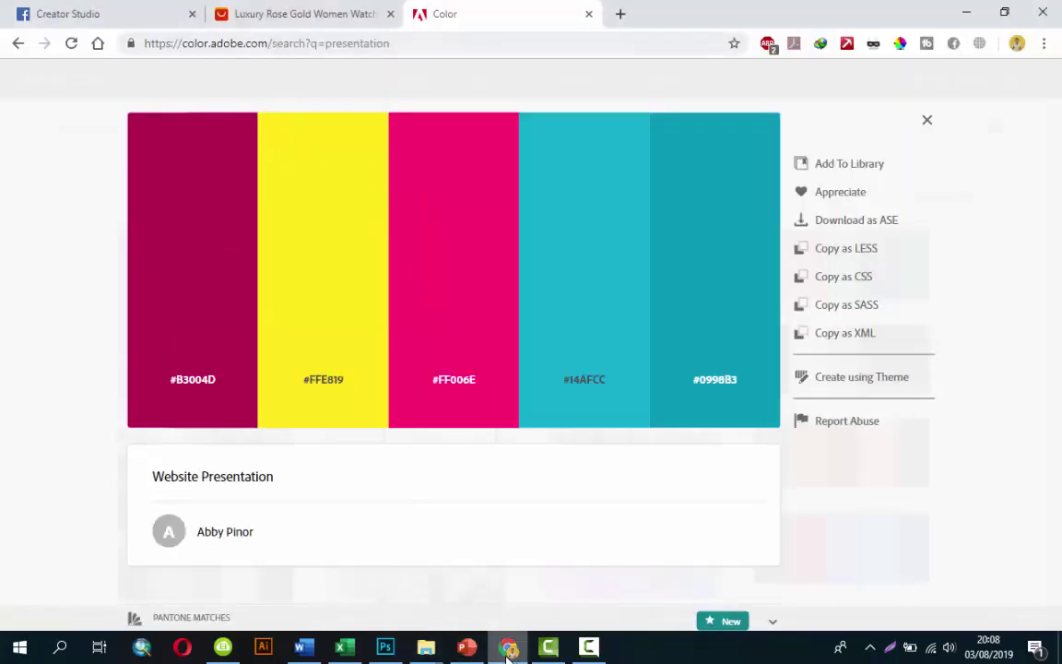
{"action": "left_click", "coordinate": [466, 647]}
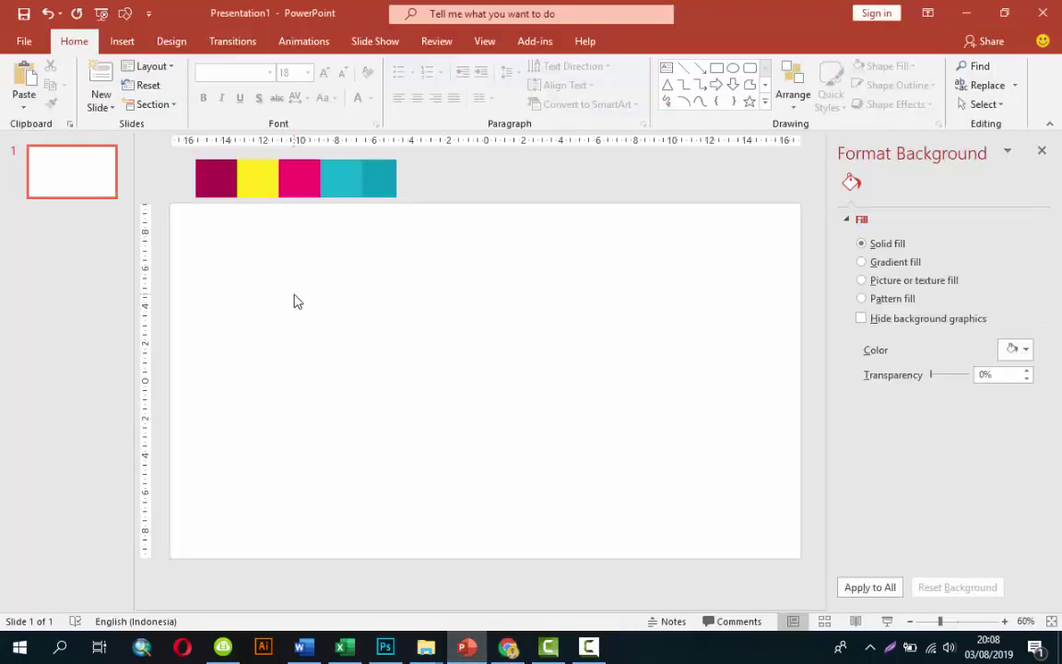
- Add a top-left title text box and colour the word JUDUL with the palette's magenta
{"action": "left_click", "coordinate": [124, 41]}
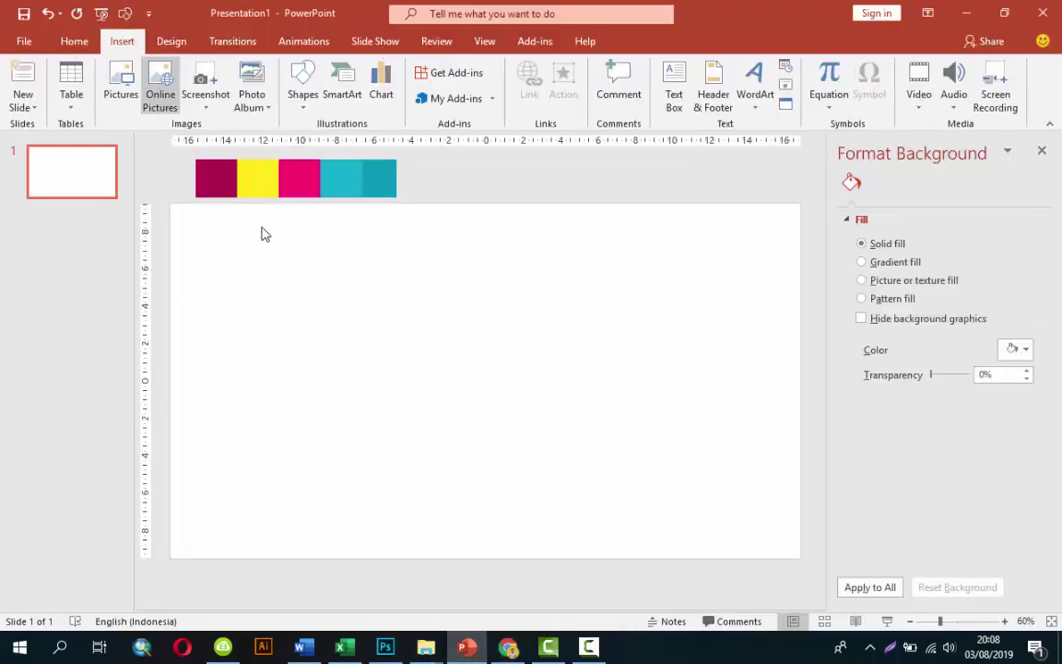
{"action": "left_click", "coordinate": [675, 88]}
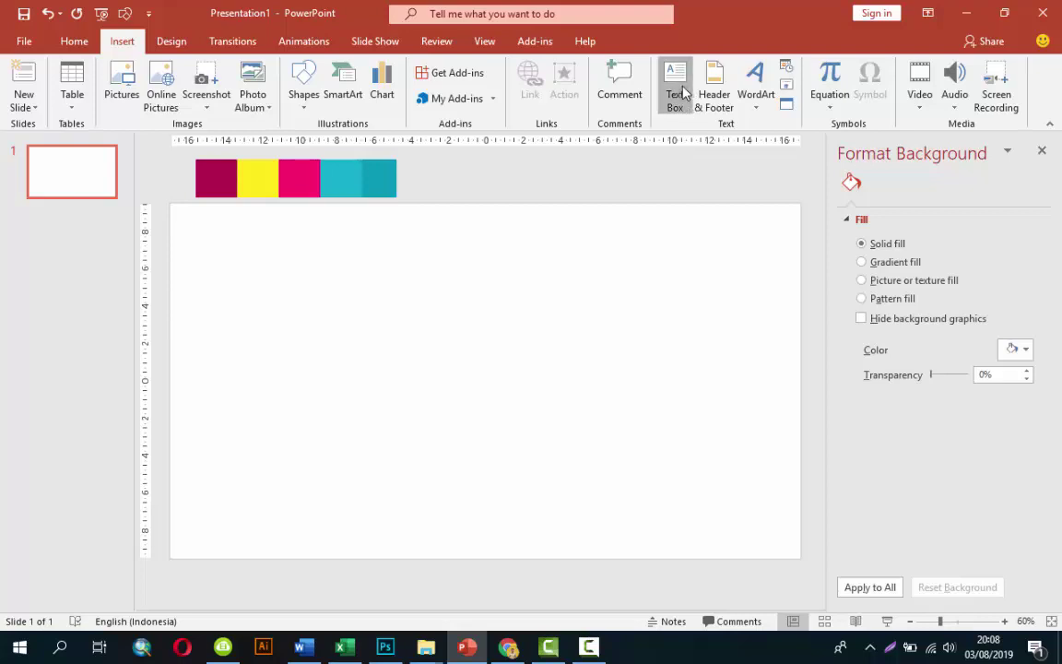
{"action": "mouse_move", "coordinate": [195, 229]}
{"action": "left_mouse_down"}
{"action": "mouse_move", "coordinate": [433, 267]}
{"action": "mouse_move", "coordinate": [426, 274]}
{"action": "left_mouse_up"}
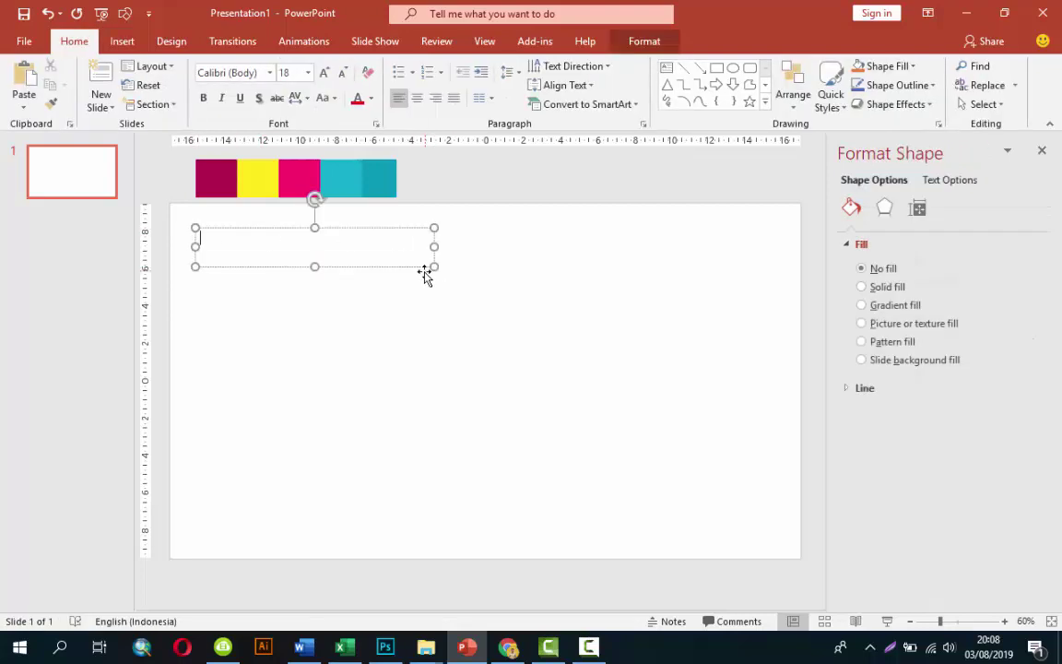
{"action": "type", "text": "JUDUL PRESENTASI"}
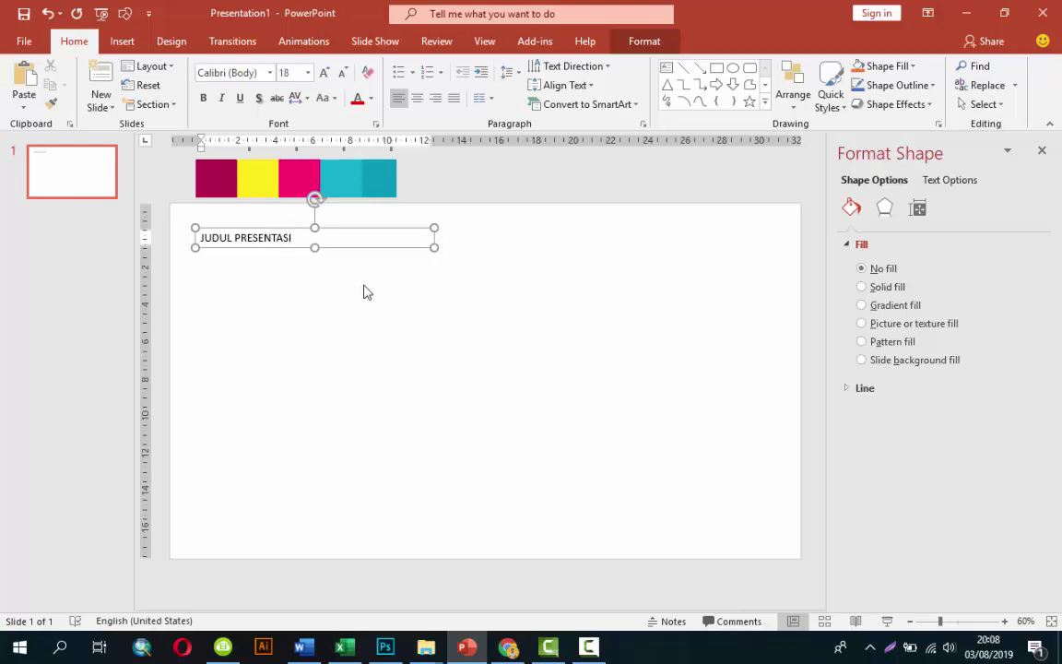
{"action": "left_click_drag", "start_coordinate": [237, 237], "coordinate": [199, 237]}
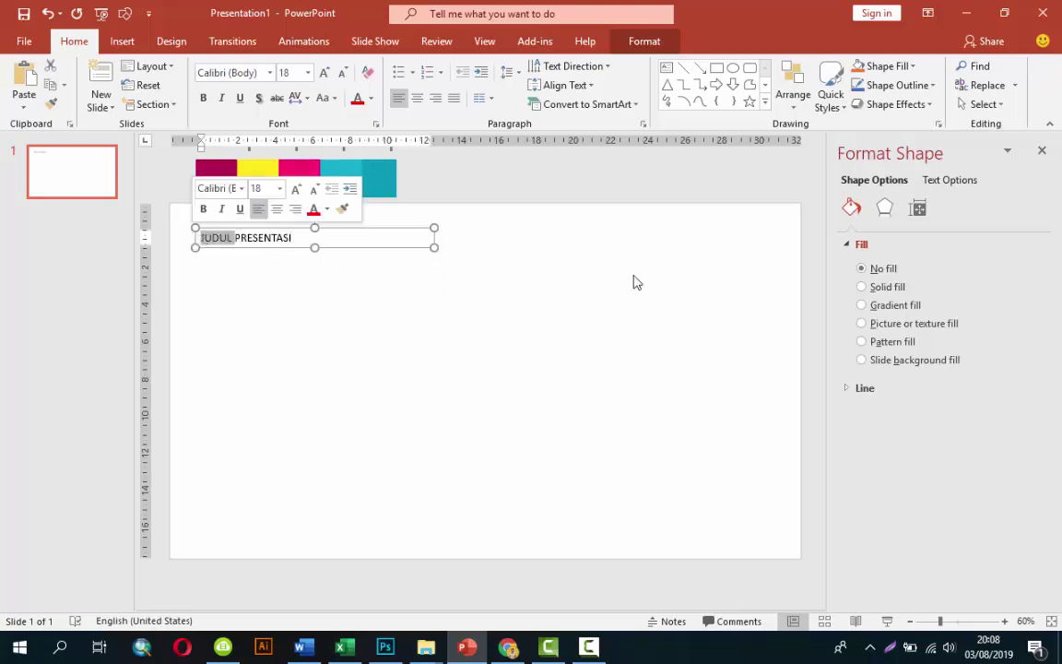
{"action": "left_click", "coordinate": [371, 98]}
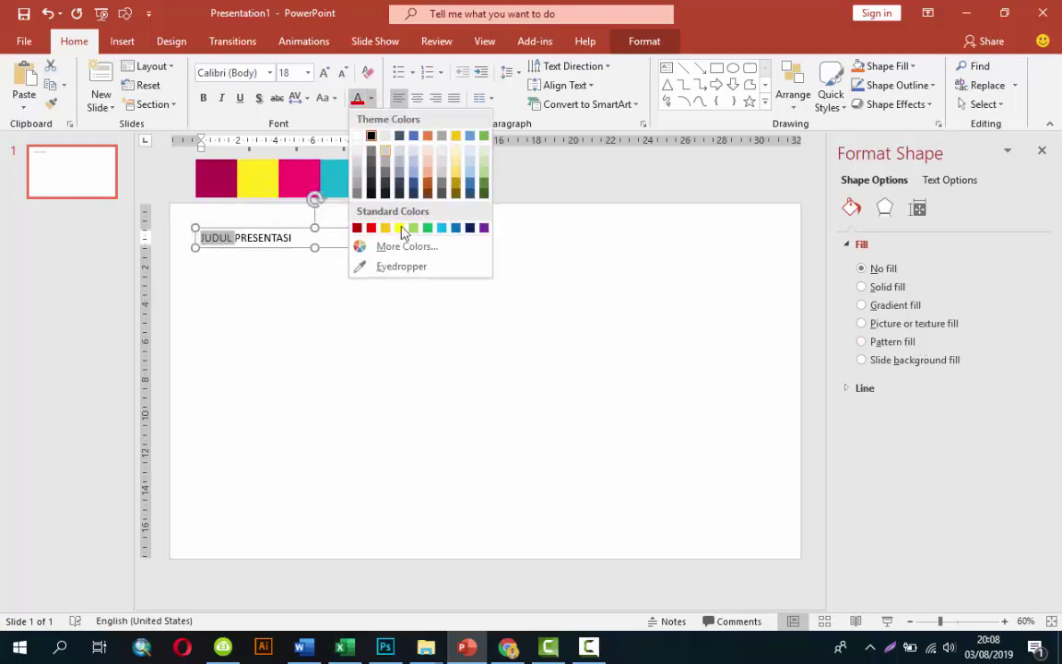
{"action": "left_click", "coordinate": [403, 267]}
{"action": "left_click", "coordinate": [207, 179]}
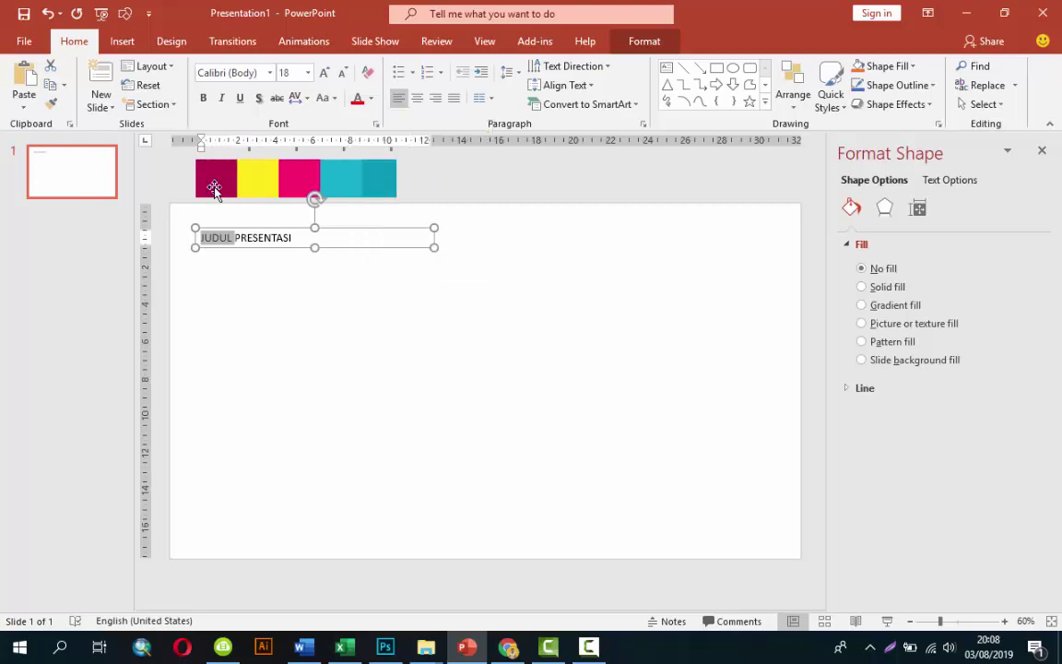
{"action": "left_click", "coordinate": [232, 238]}
- Colour the word PRESENTASI with the palette's teal using the eyedropper
{"action": "left_click_drag", "start_coordinate": [199, 238], "coordinate": [295, 239]}
{"action": "left_click", "coordinate": [289, 239]}
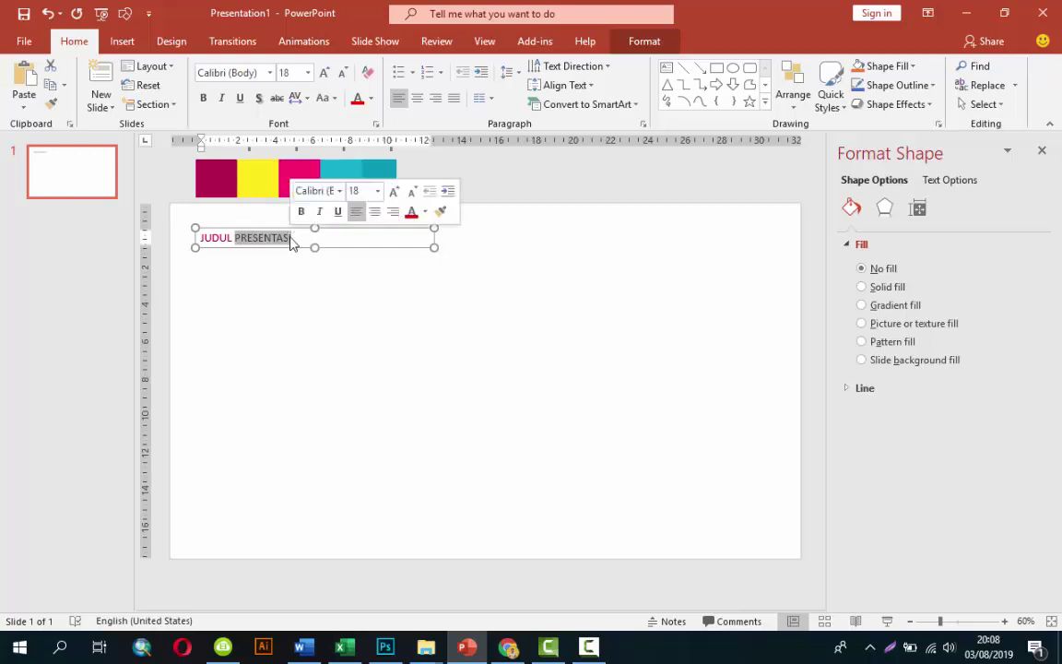
{"action": "left_click", "coordinate": [371, 98]}
{"action": "left_click", "coordinate": [398, 300]}
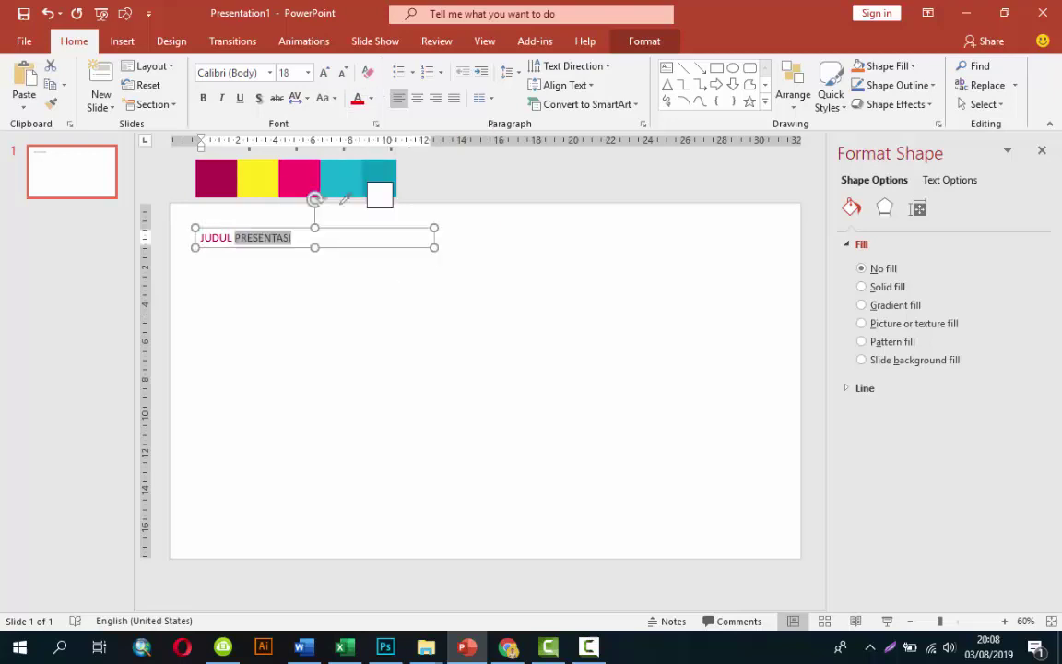
{"action": "left_click", "coordinate": [378, 174]}
- Make the title bold Open Sans at 28 pt and move it to the top-left corner
{"action": "left_click", "coordinate": [359, 238]}
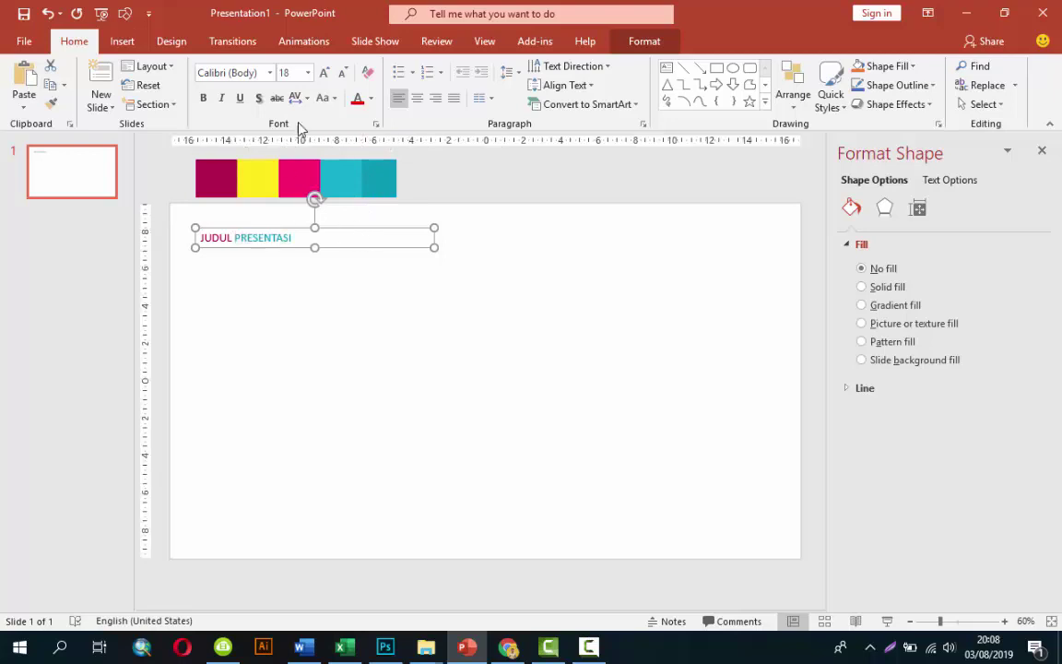
{"action": "left_click", "coordinate": [203, 97]}
{"action": "left_click", "coordinate": [259, 74]}
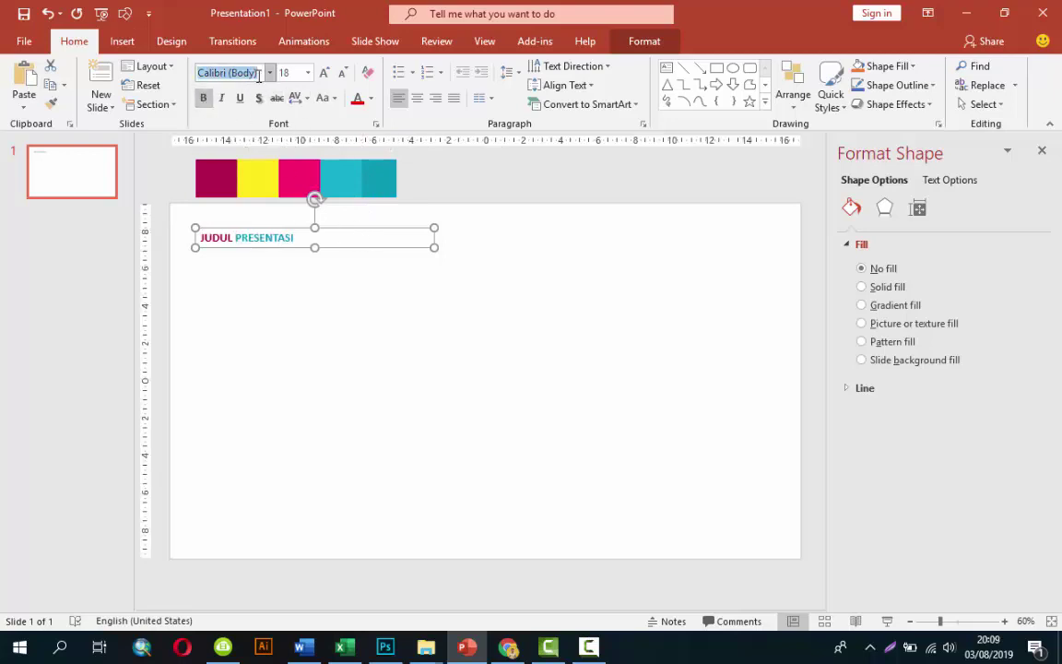
{"action": "type", "text": "Open Sans"}
{"action": "key", "text": "Return"}
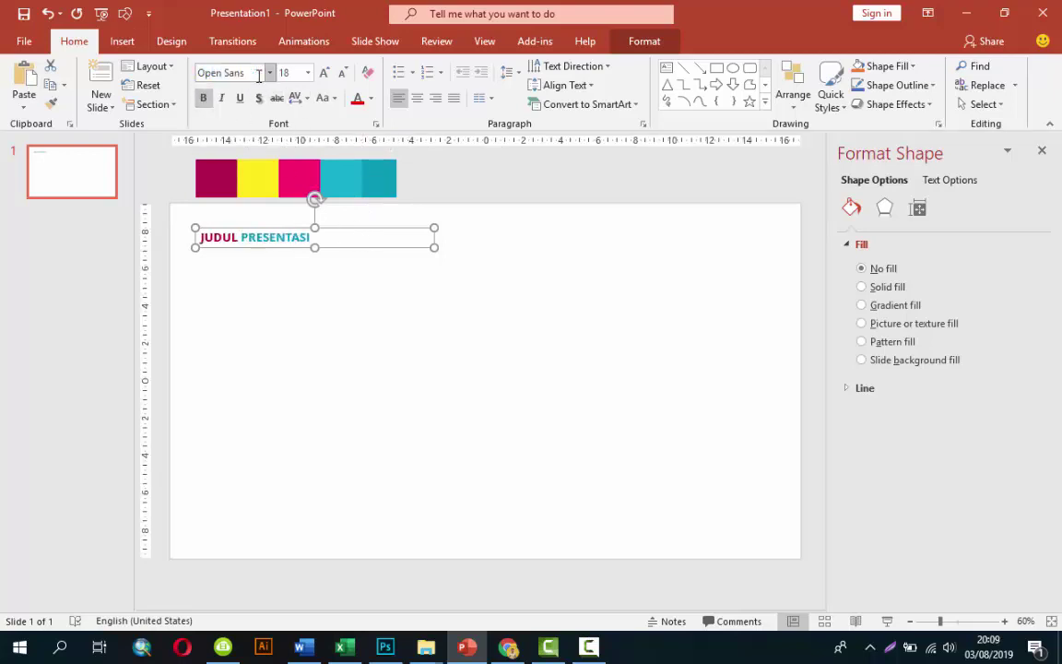
{"action": "left_click", "coordinate": [307, 72]}
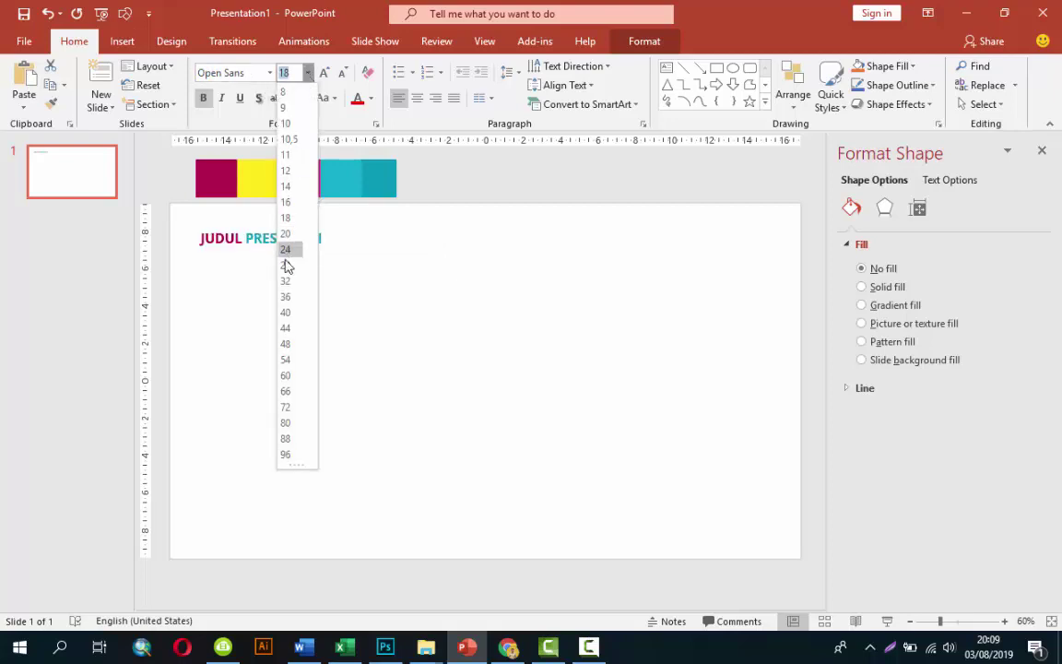
{"action": "left_click", "coordinate": [286, 267]}
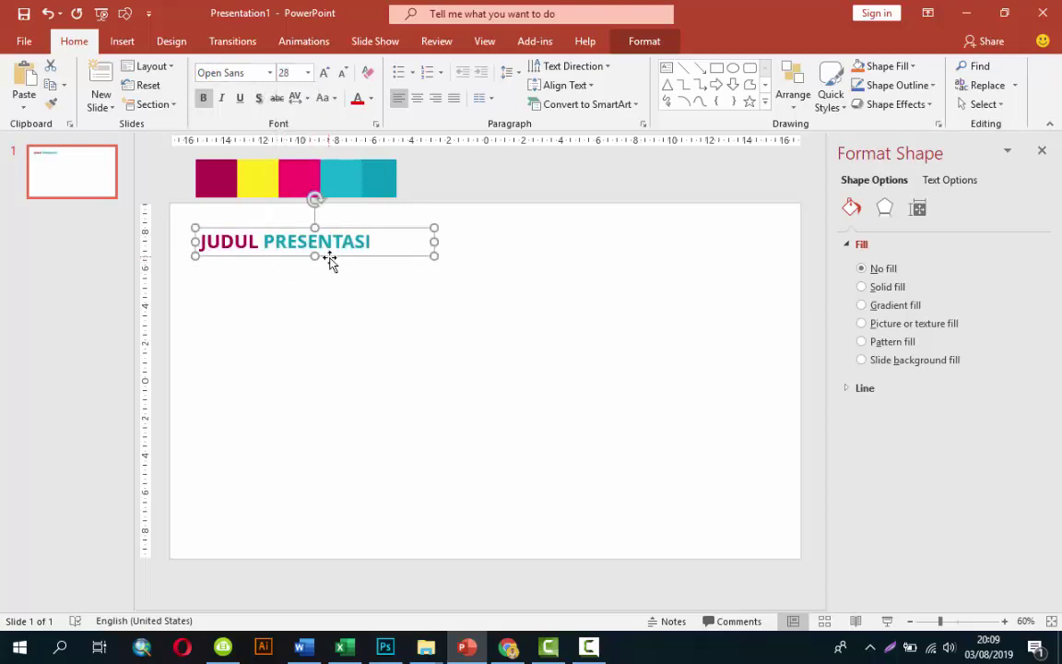
{"action": "left_click_drag", "start_coordinate": [330, 260], "coordinate": [323, 249]}
- Draw a horizontal straight line just below the title
{"action": "left_click", "coordinate": [331, 270]}
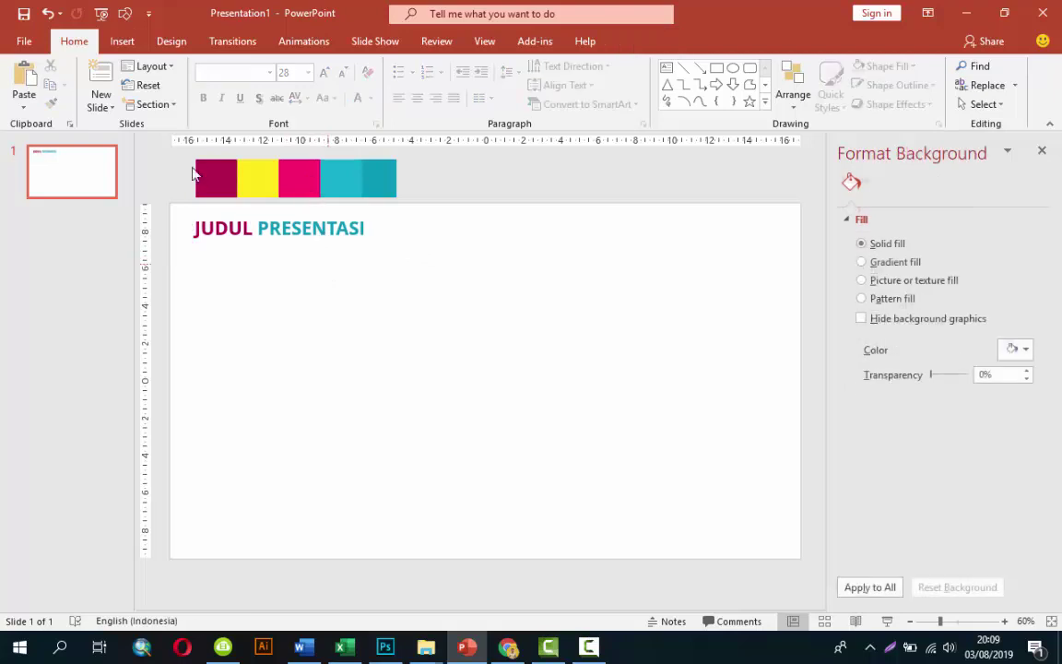
{"action": "left_click", "coordinate": [122, 41]}
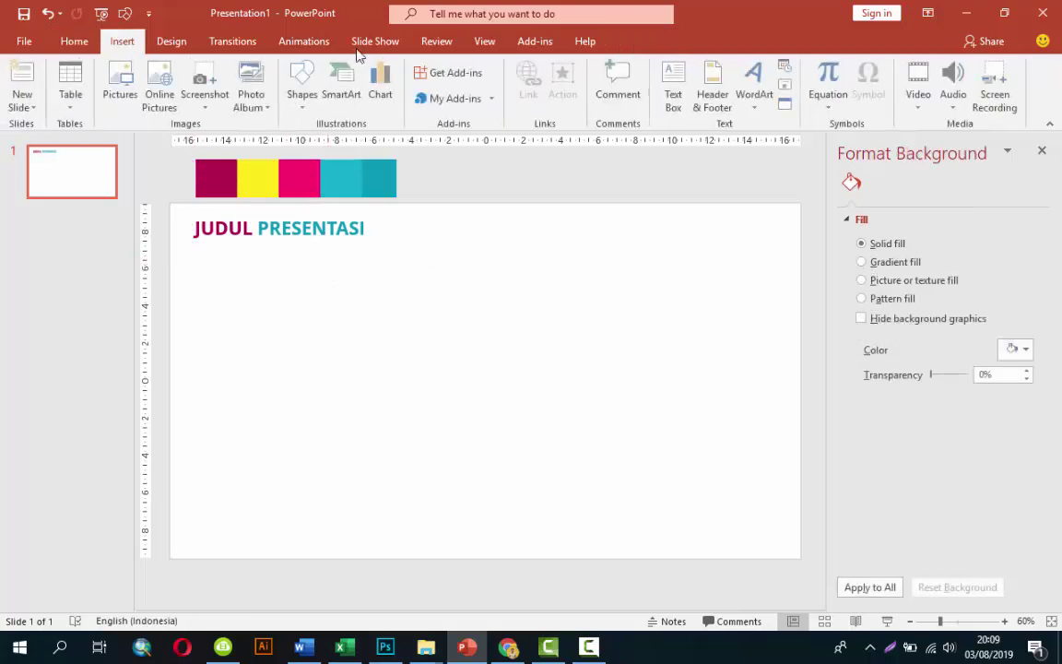
{"action": "left_click", "coordinate": [305, 102]}
{"action": "left_click", "coordinate": [316, 146]}
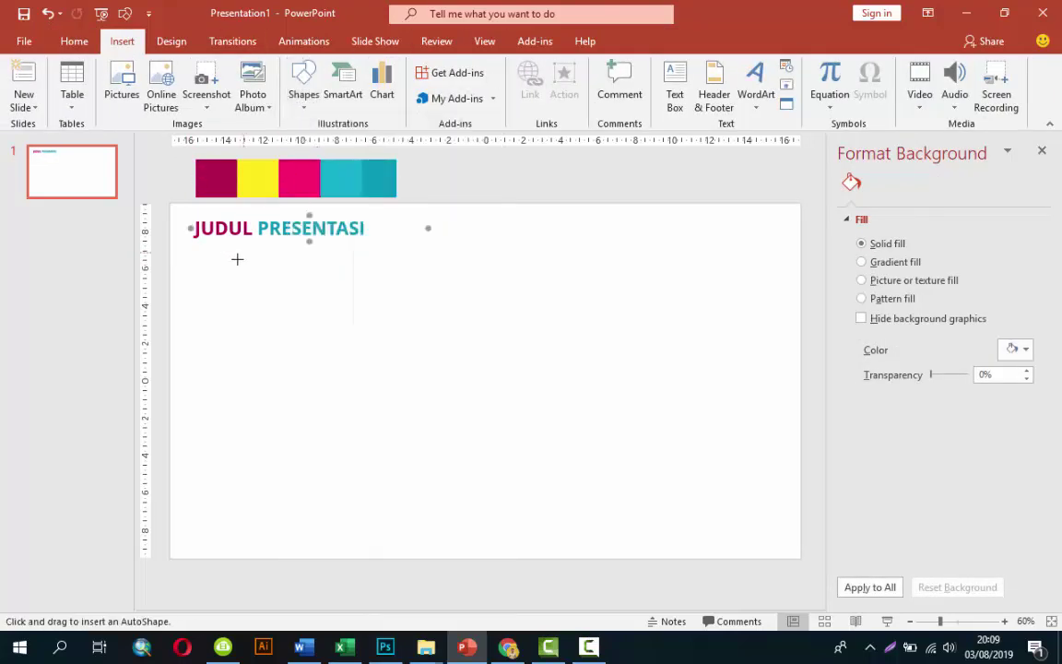
{"action": "left_click", "coordinate": [306, 108]}
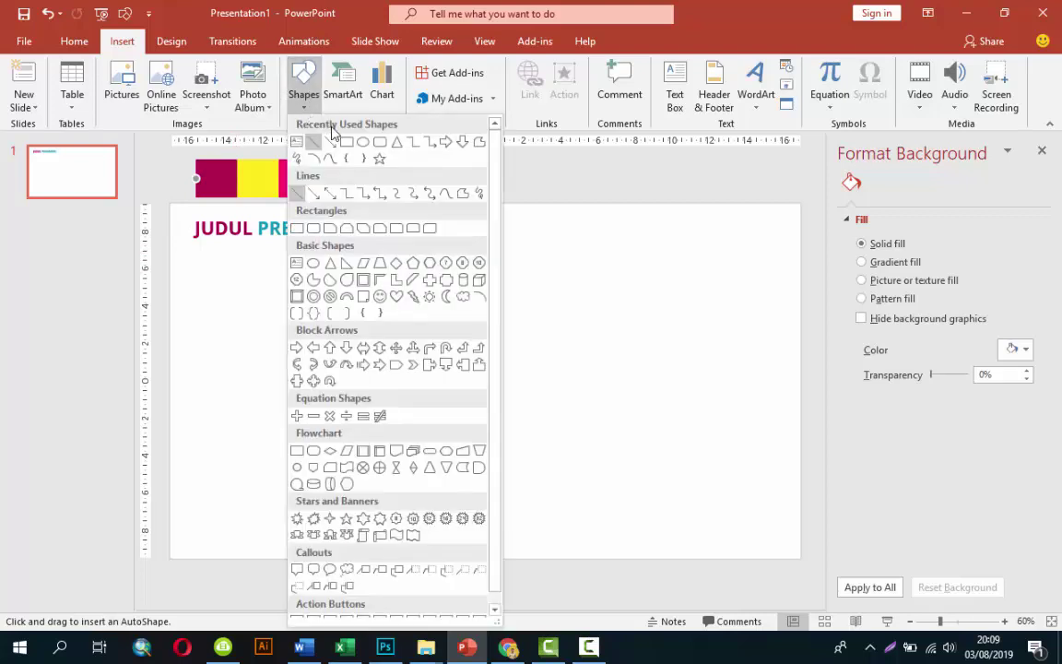
{"action": "left_click", "coordinate": [252, 163]}
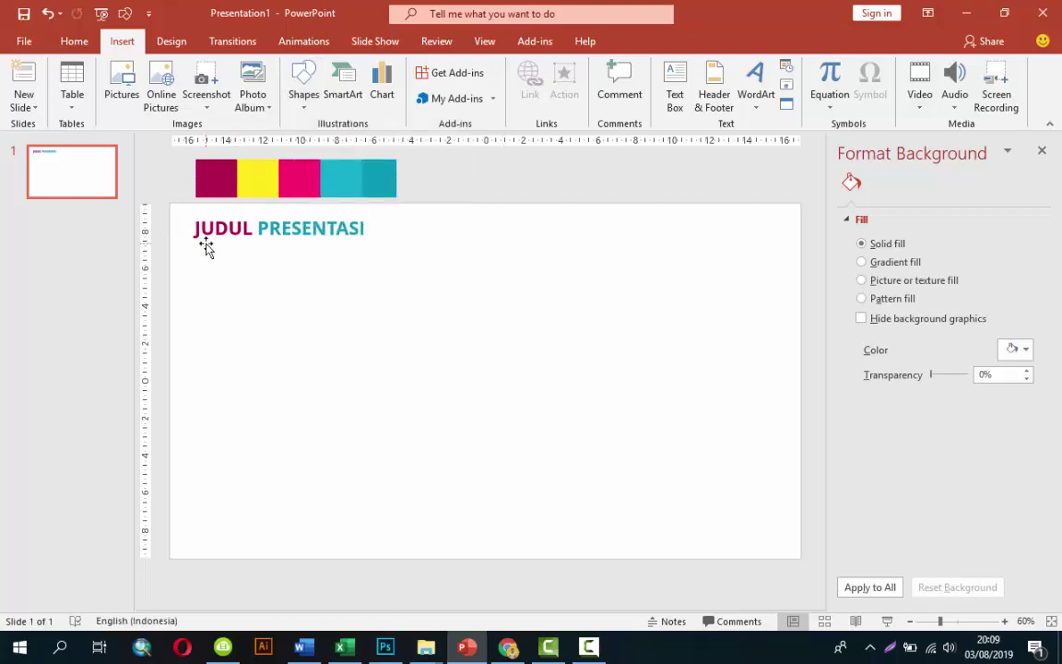
{"action": "left_click", "coordinate": [304, 83]}
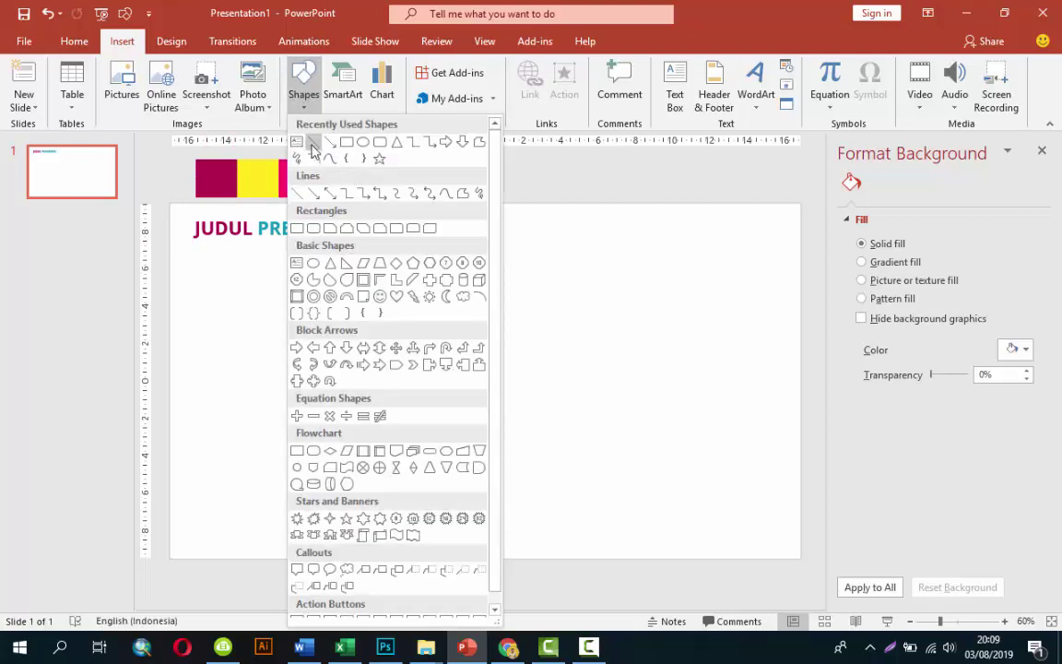
{"action": "left_click", "coordinate": [313, 142]}
{"action": "left_click_drag", "start_coordinate": [202, 243], "coordinate": [349, 242]}
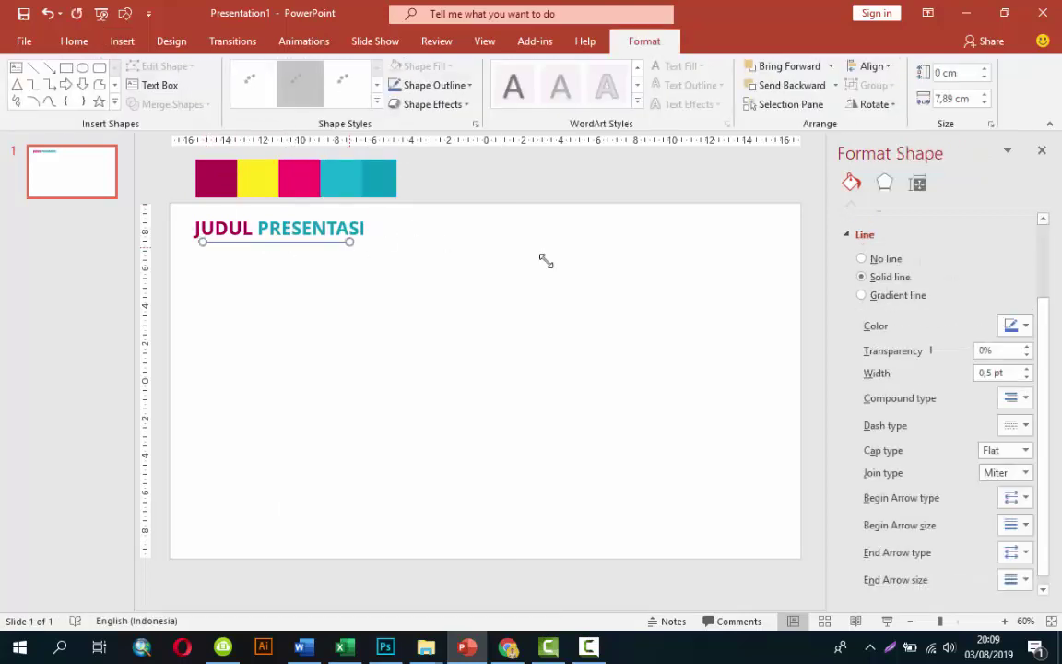
- Give the line a 4 pt gradient outline with two stops, starting in palette yellow
{"action": "left_click", "coordinate": [1014, 372]}
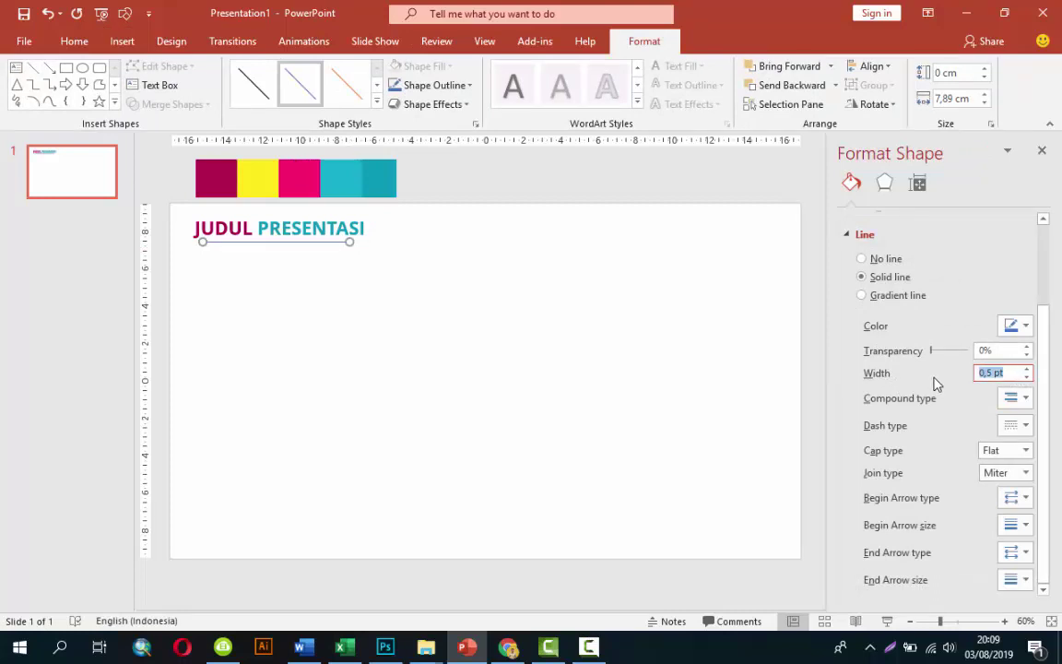
{"action": "type", "text": "4"}
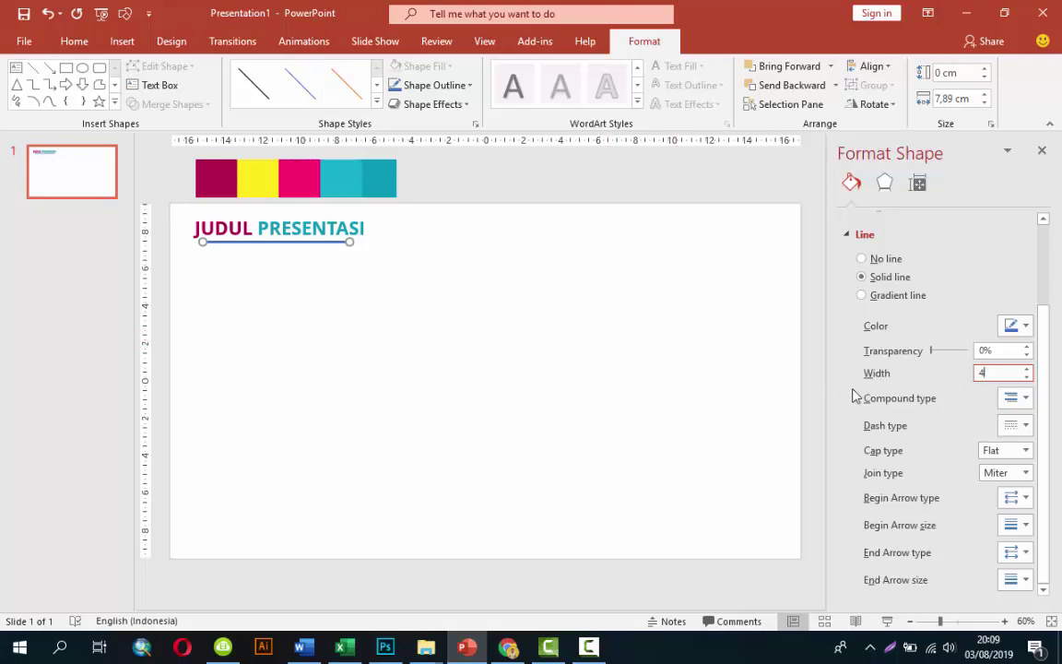
{"action": "left_click", "coordinate": [891, 297]}
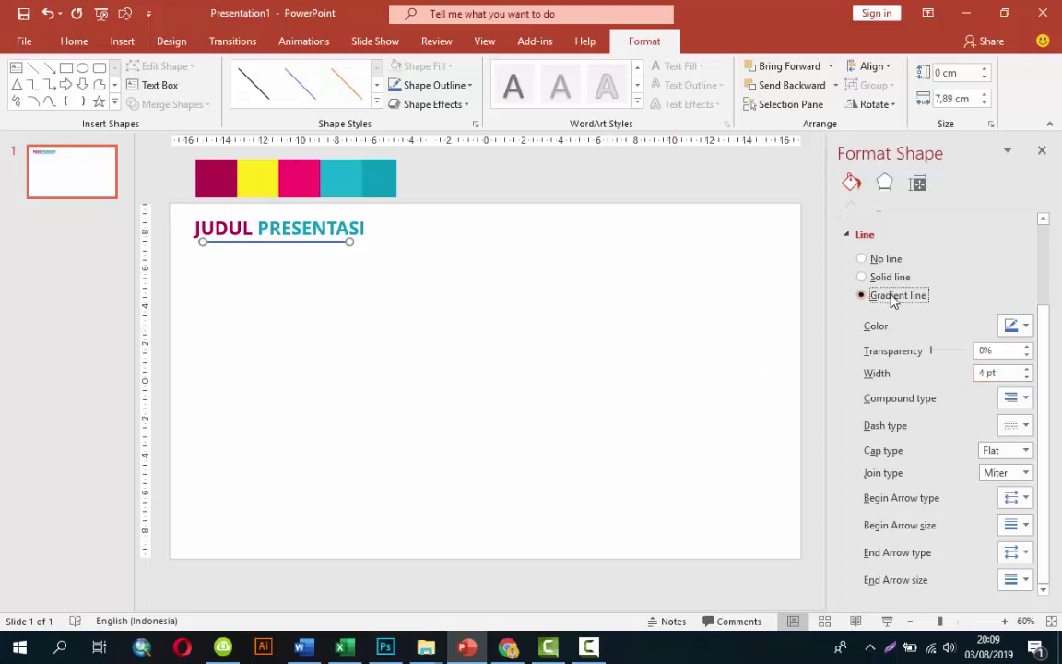
{"action": "left_click_drag", "start_coordinate": [963, 450], "coordinate": [950, 489]}
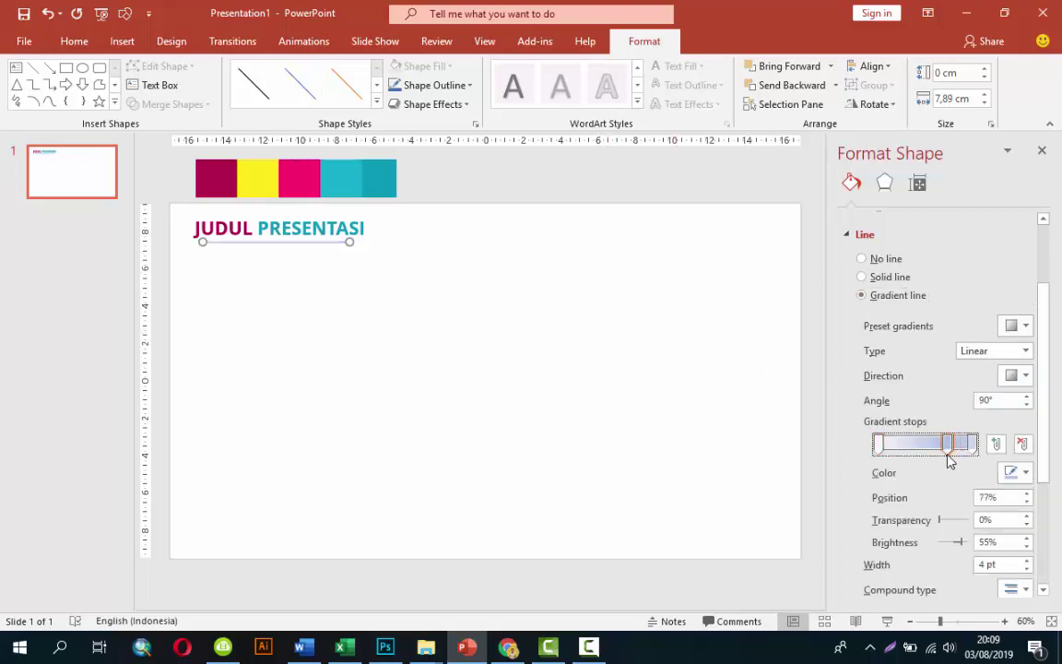
{"action": "left_click_drag", "start_coordinate": [956, 447], "coordinate": [940, 454]}
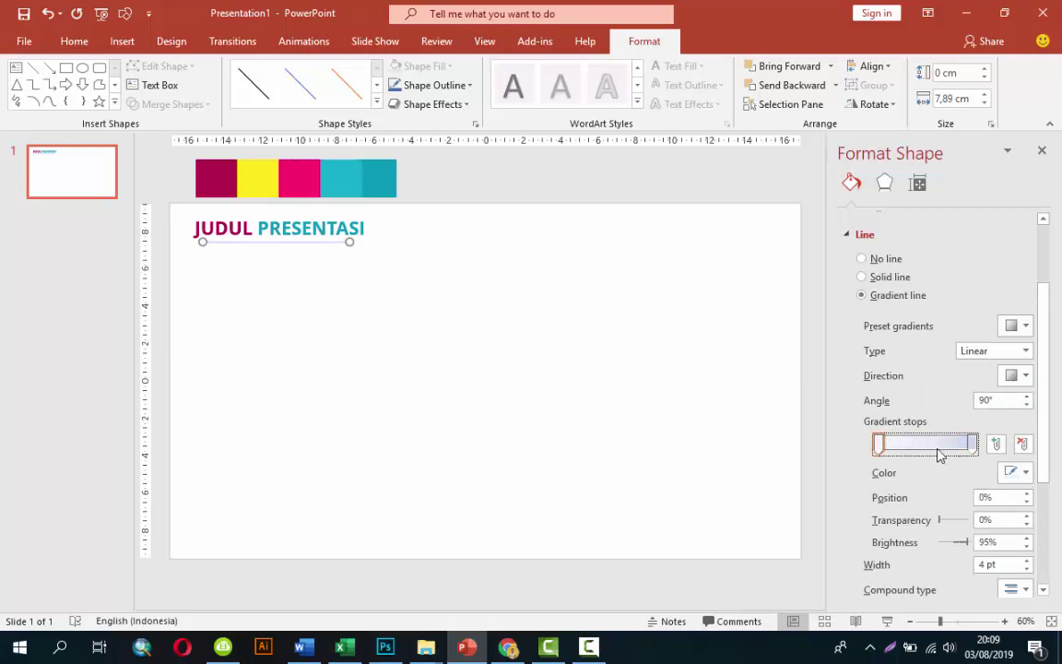
{"action": "left_click", "coordinate": [1015, 473]}
{"action": "left_click", "coordinate": [950, 452]}
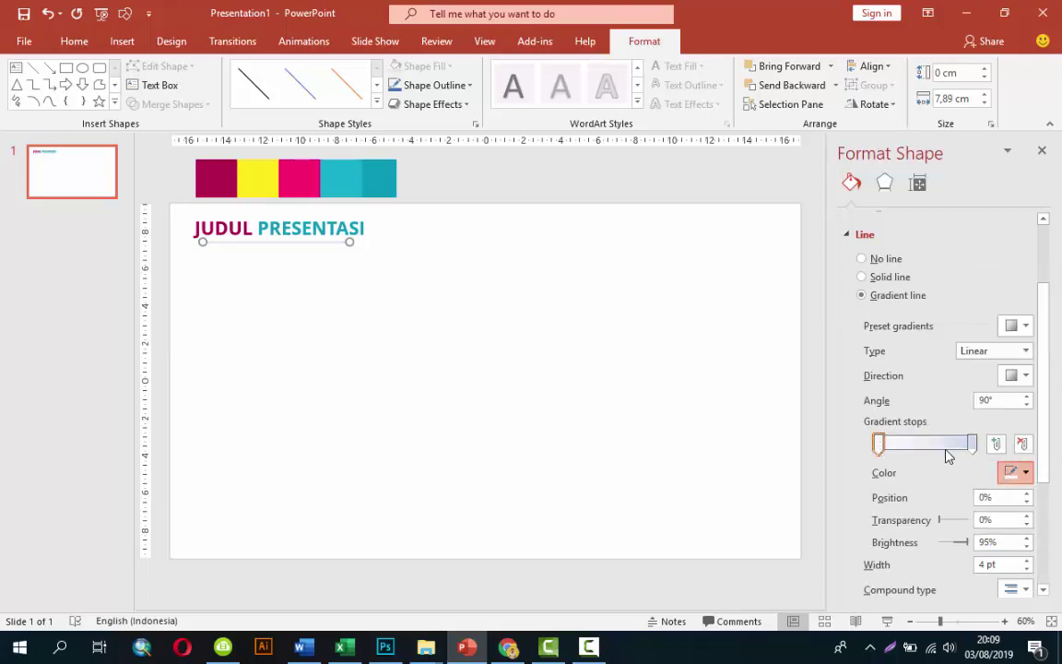
{"action": "left_click", "coordinate": [277, 195]}
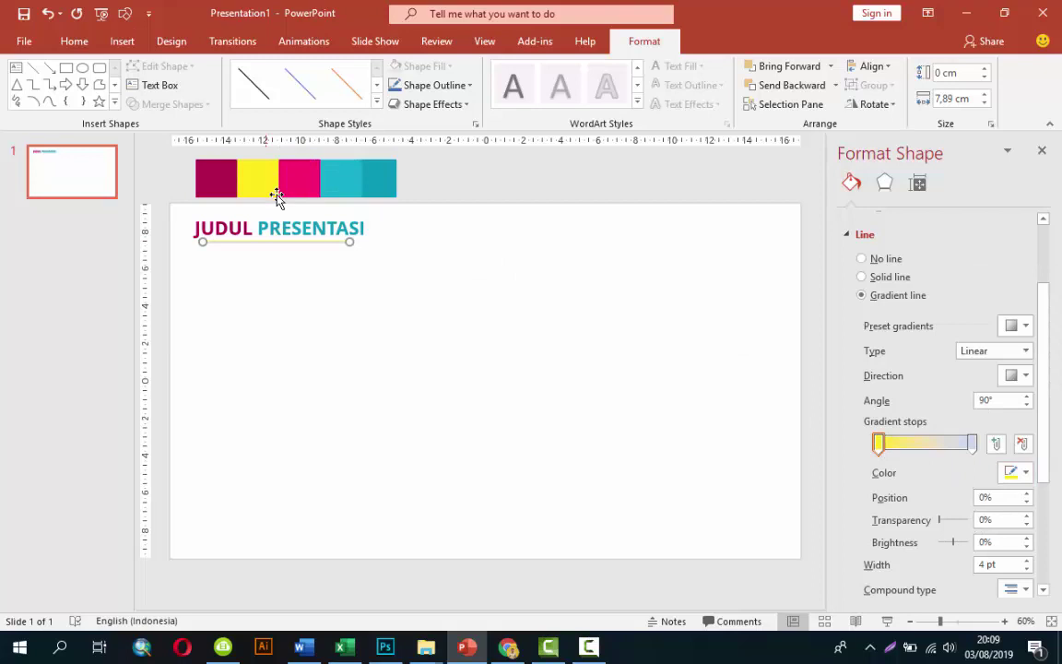
- Set the gradient's end stop to palette pink and run the gradient along the line
{"action": "left_click", "coordinate": [973, 444]}
{"action": "left_click", "coordinate": [1018, 473]}
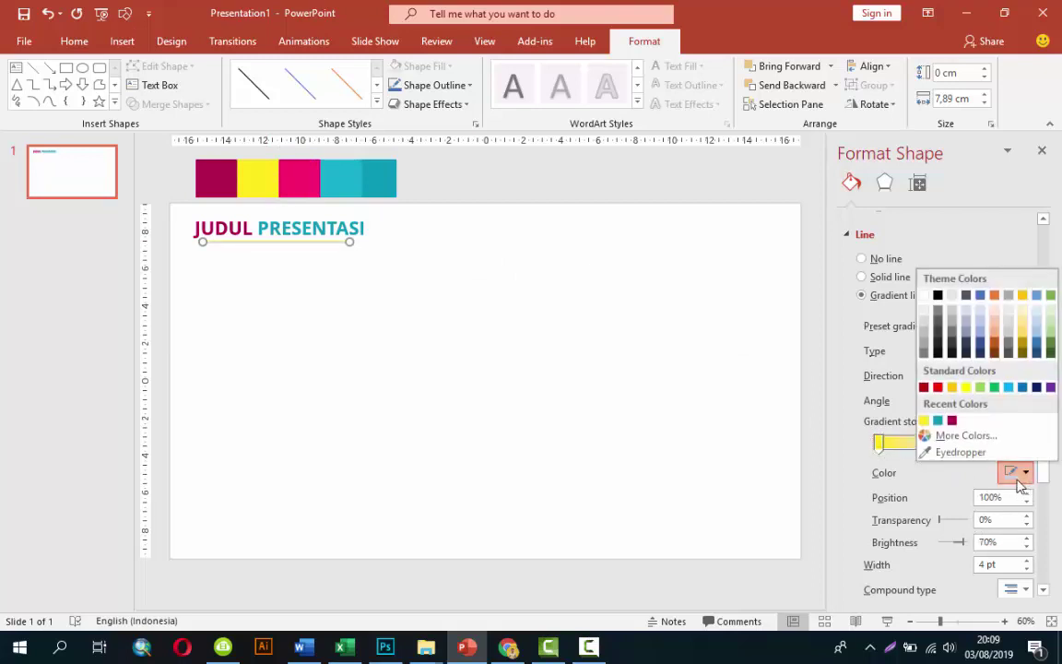
{"action": "left_click", "coordinate": [962, 453]}
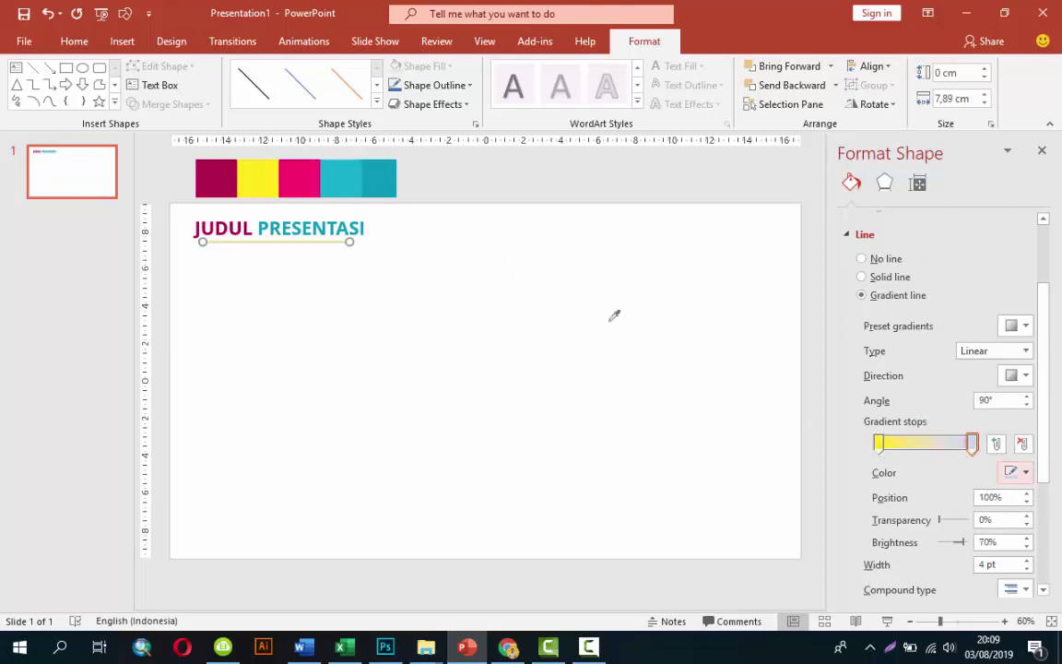
{"action": "left_click", "coordinate": [311, 178]}
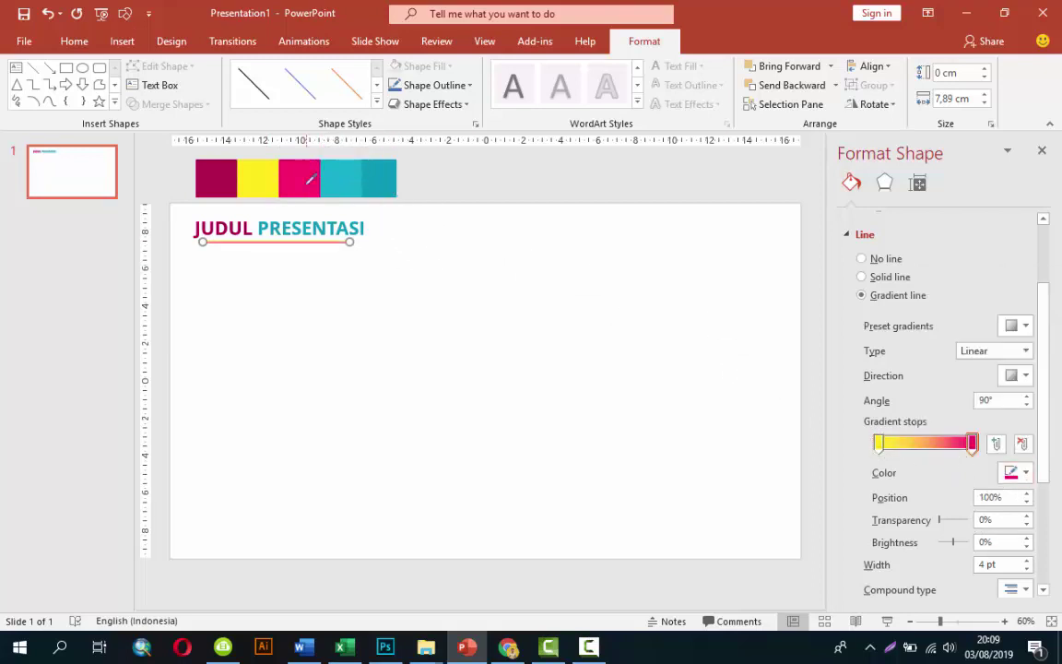
{"action": "left_click", "coordinate": [1014, 376]}
{"action": "left_click", "coordinate": [1012, 402]}
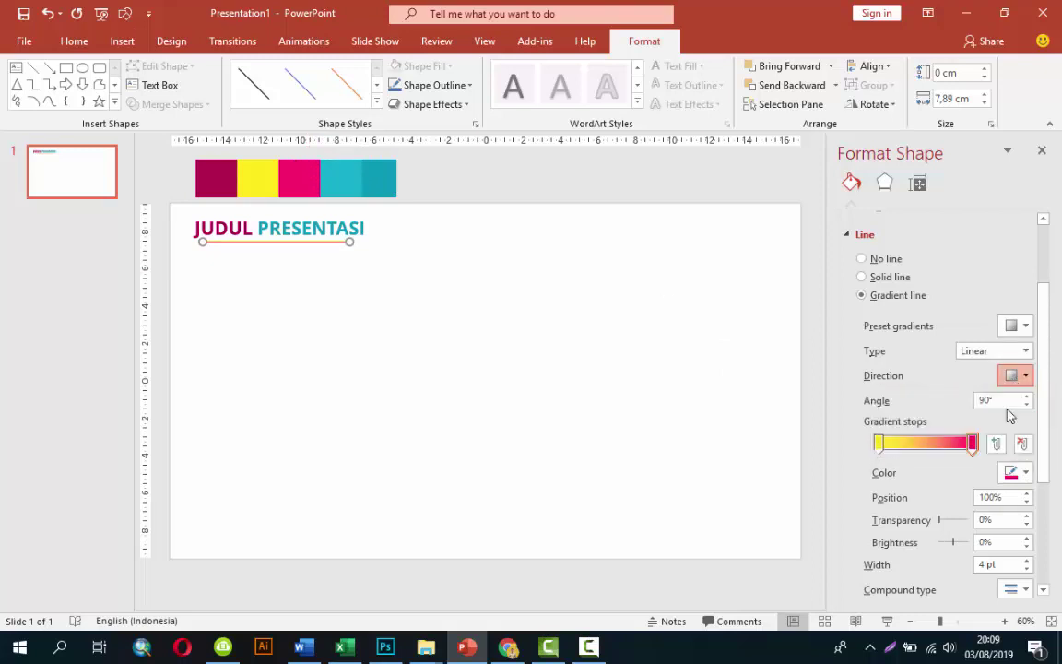
{"action": "left_click", "coordinate": [593, 314]}
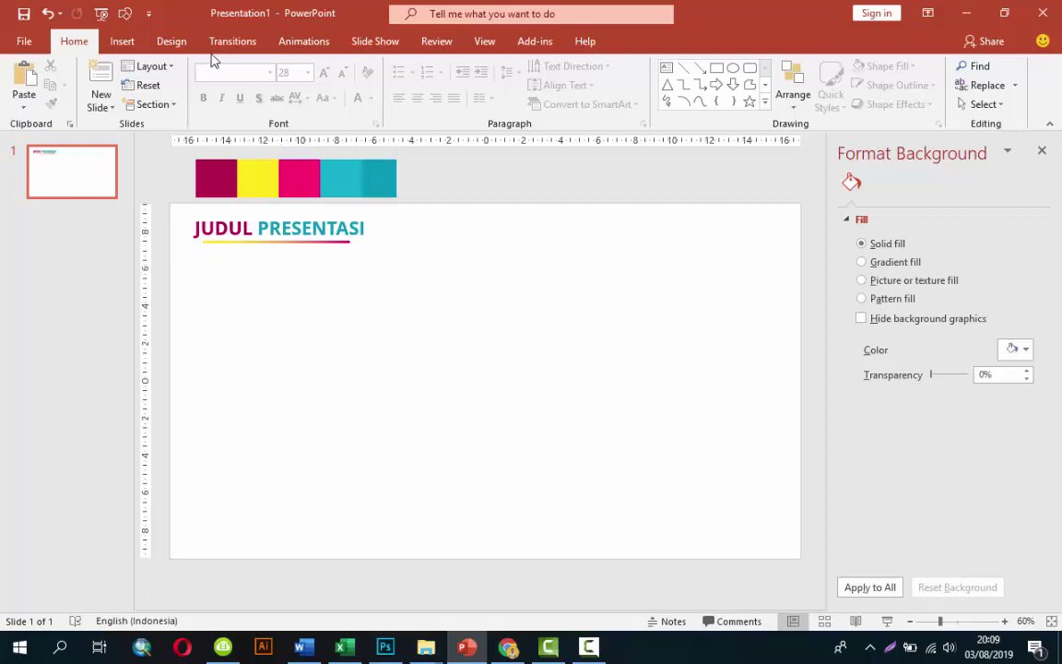
- Draw a long horizontal line across the middle of the slide
{"action": "left_click", "coordinate": [127, 44]}
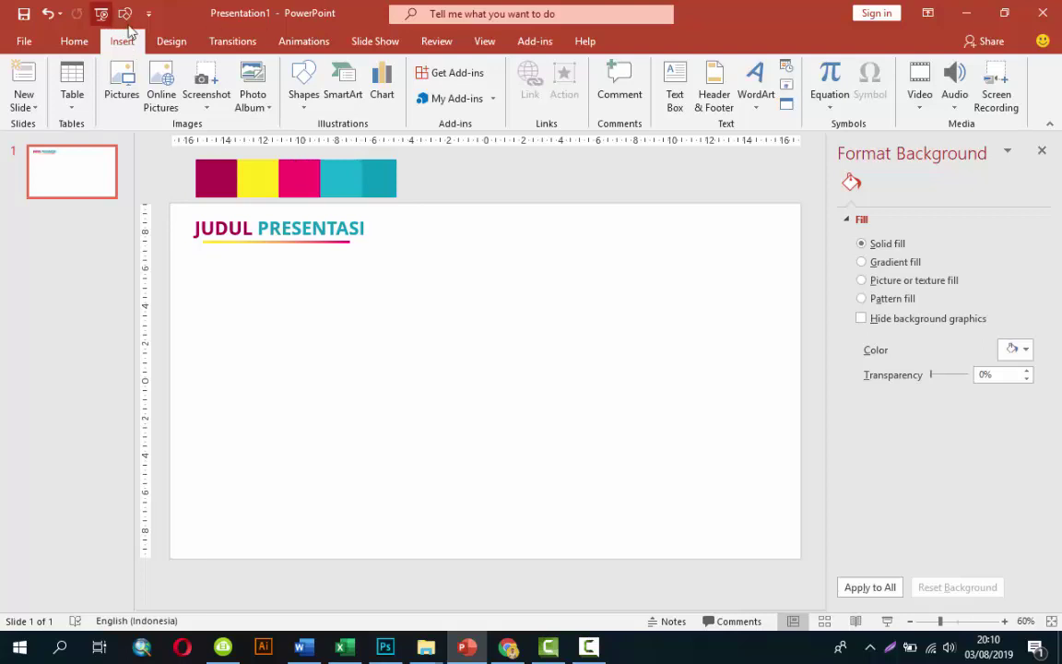
{"action": "left_click", "coordinate": [303, 92]}
{"action": "left_click", "coordinate": [315, 143]}
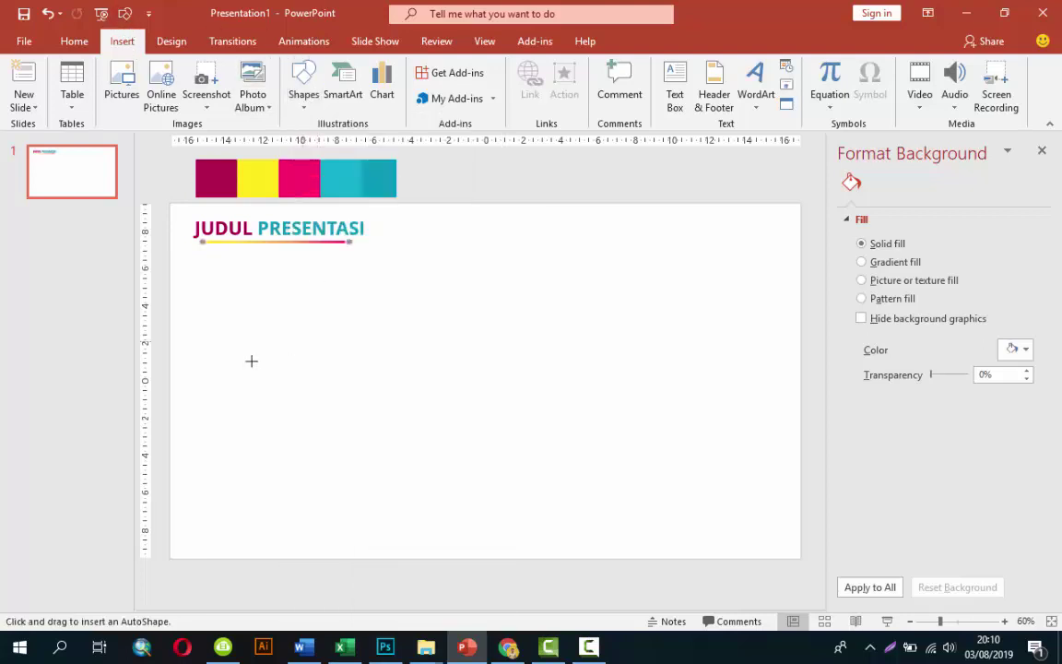
{"action": "left_click_drag", "start_coordinate": [196, 381], "coordinate": [774, 399]}
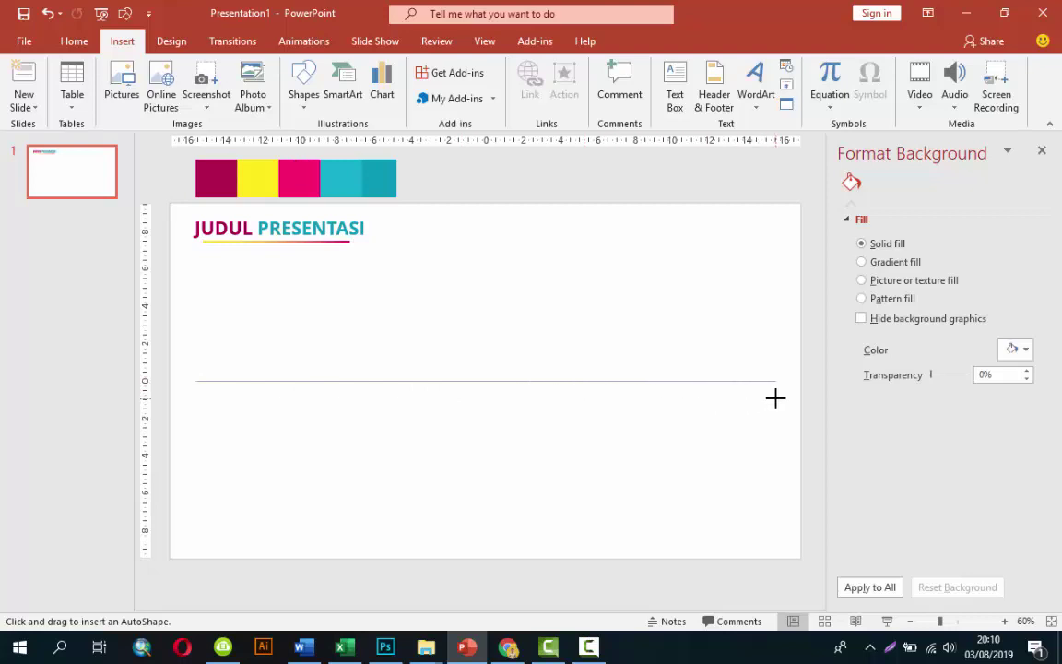
{"action": "left_click_drag", "start_coordinate": [775, 398], "coordinate": [775, 398]}
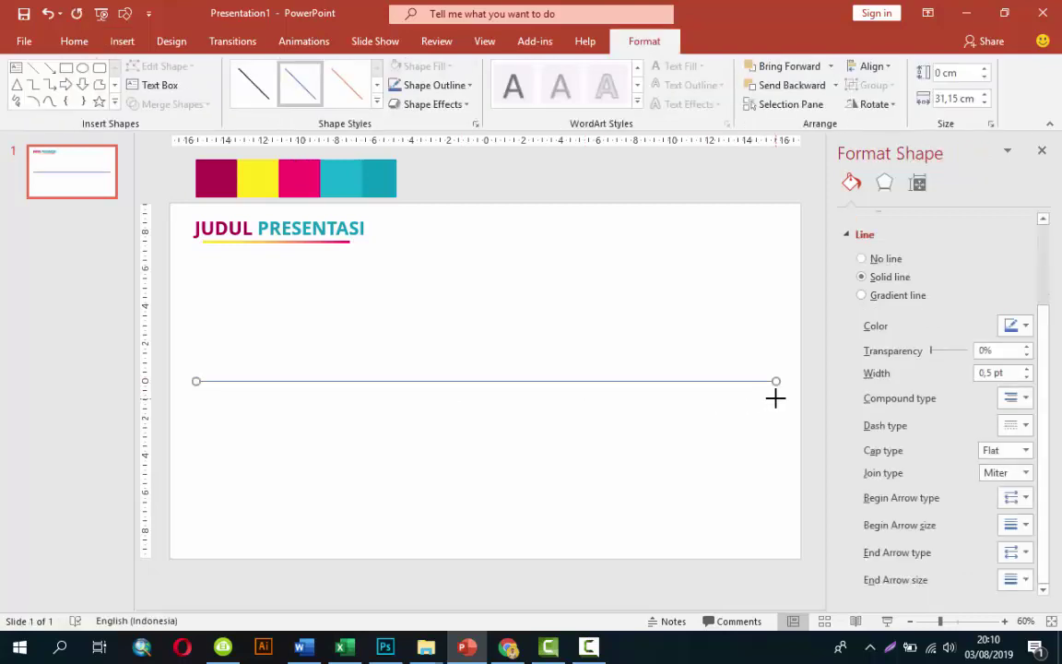
- Make the middle line dashed, 3 pt wide and dark grey
{"action": "left_click", "coordinate": [1023, 425]}
{"action": "left_click", "coordinate": [1013, 484]}
{"action": "left_click", "coordinate": [1026, 369]}
{"action": "left_click", "coordinate": [1027, 369]}
{"action": "left_click", "coordinate": [1026, 368]}
{"action": "left_click", "coordinate": [1027, 369]}
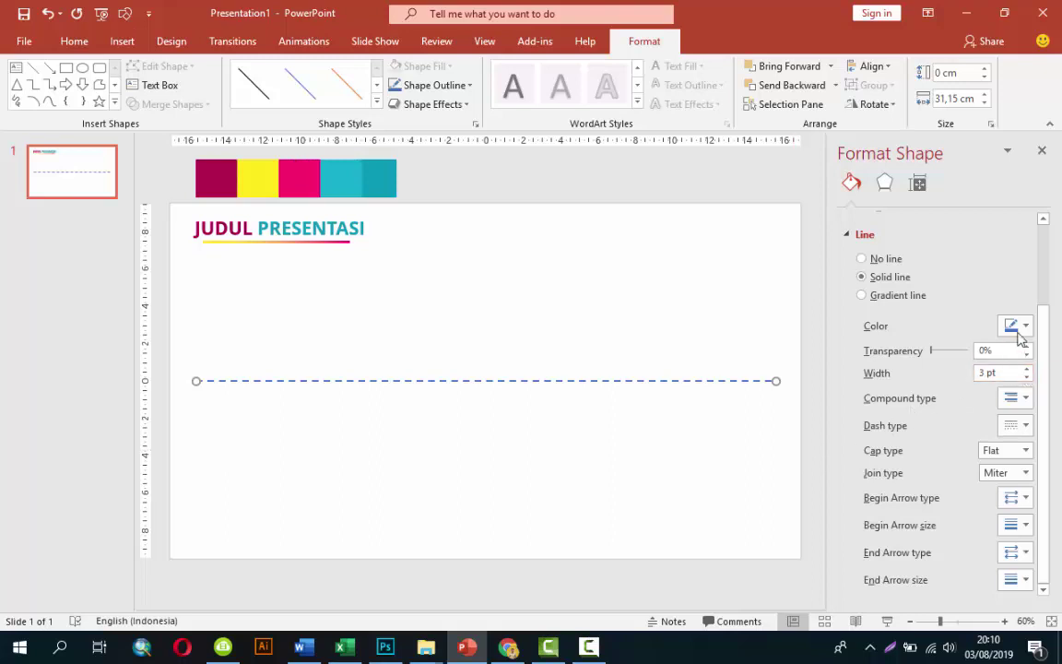
{"action": "left_click", "coordinate": [1020, 328]}
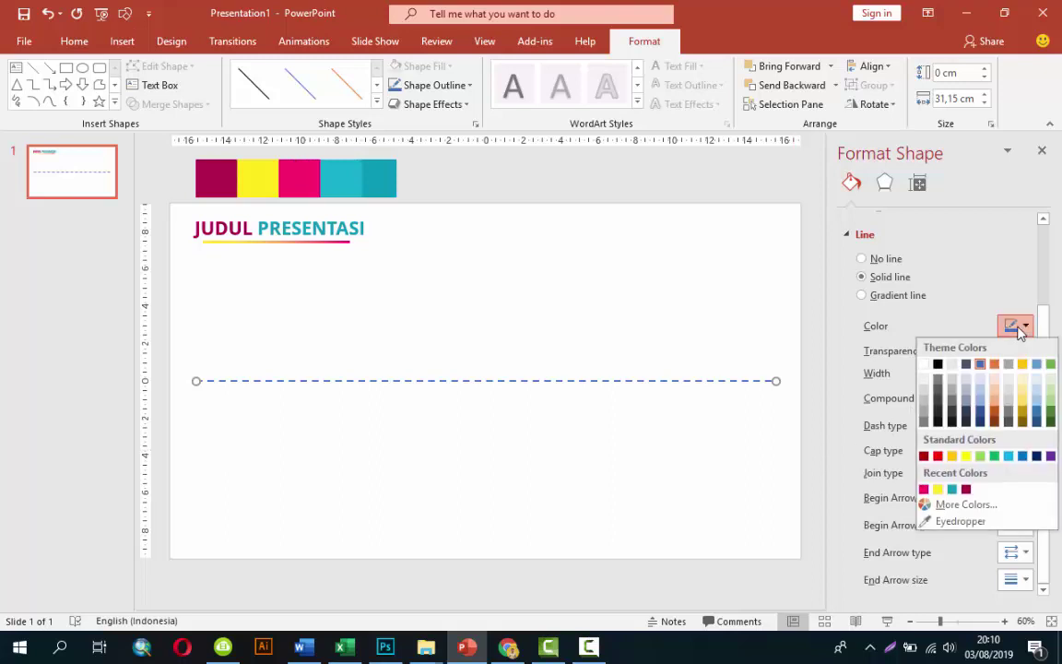
{"action": "left_click", "coordinate": [940, 389]}
{"action": "left_click", "coordinate": [652, 340]}
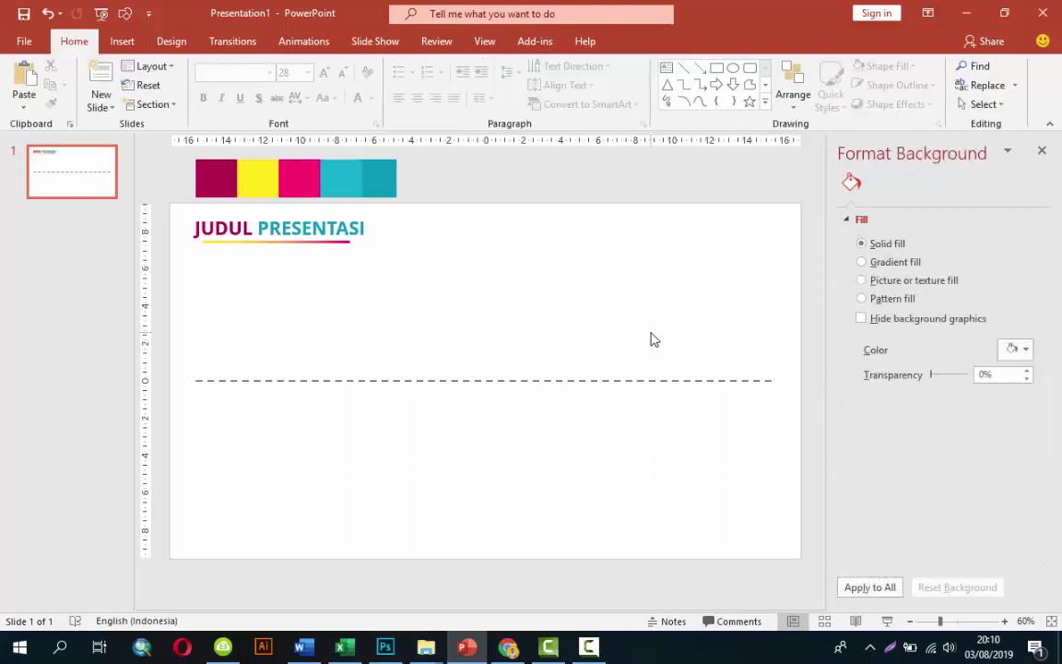
- Draw a small outline-free teal circle on the left part of the dashed line
{"action": "left_click", "coordinate": [122, 41]}
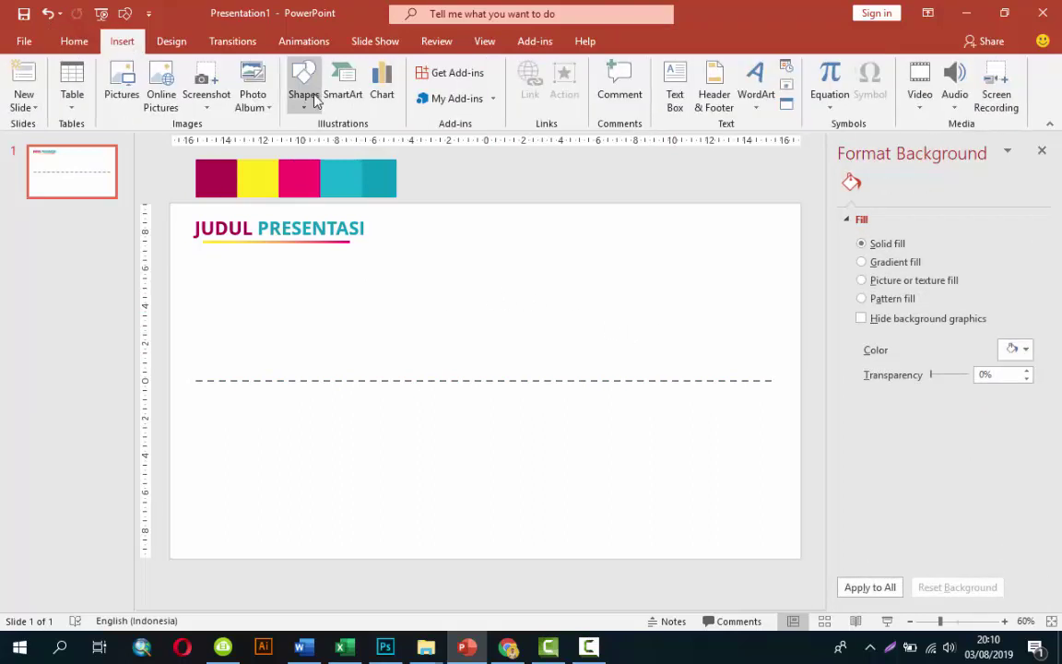
{"action": "left_click", "coordinate": [304, 94]}
{"action": "left_click", "coordinate": [326, 140]}
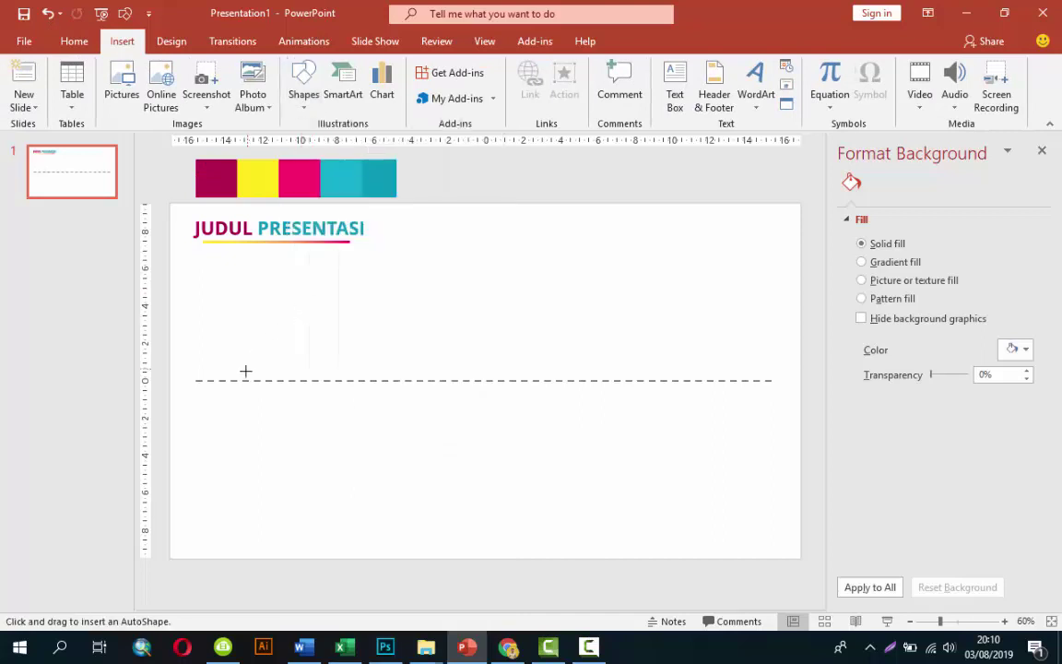
{"action": "mouse_move", "coordinate": [231, 380]}
{"action": "left_mouse_down"}
{"action": "mouse_move", "coordinate": [253, 396]}
{"action": "mouse_move", "coordinate": [240, 384]}
{"action": "mouse_move", "coordinate": [258, 383]}
{"action": "left_mouse_up"}
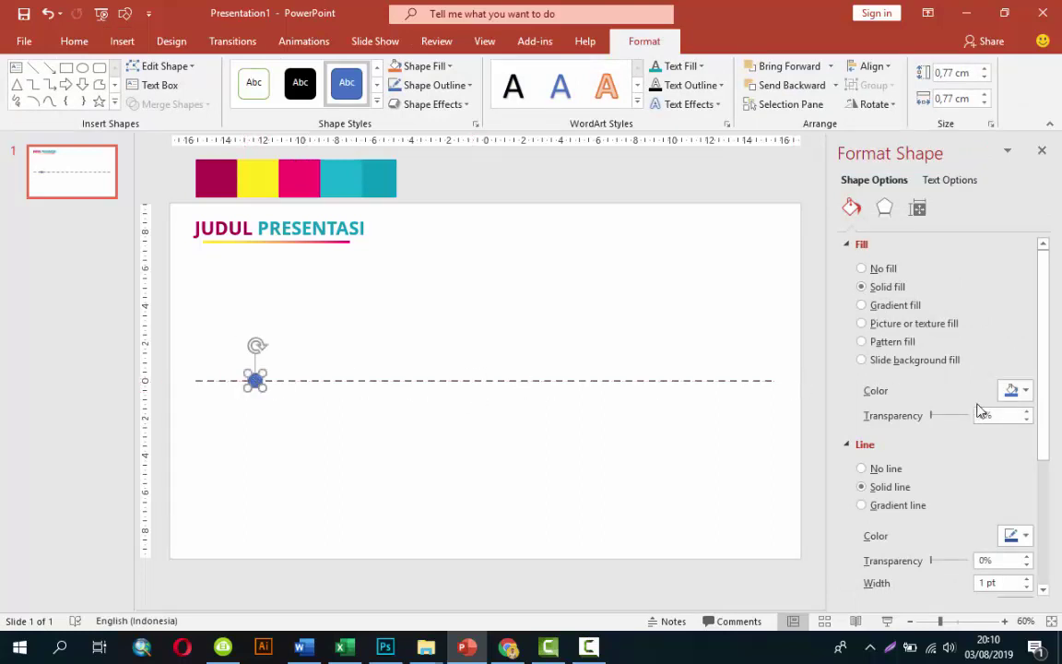
{"action": "left_click", "coordinate": [876, 470]}
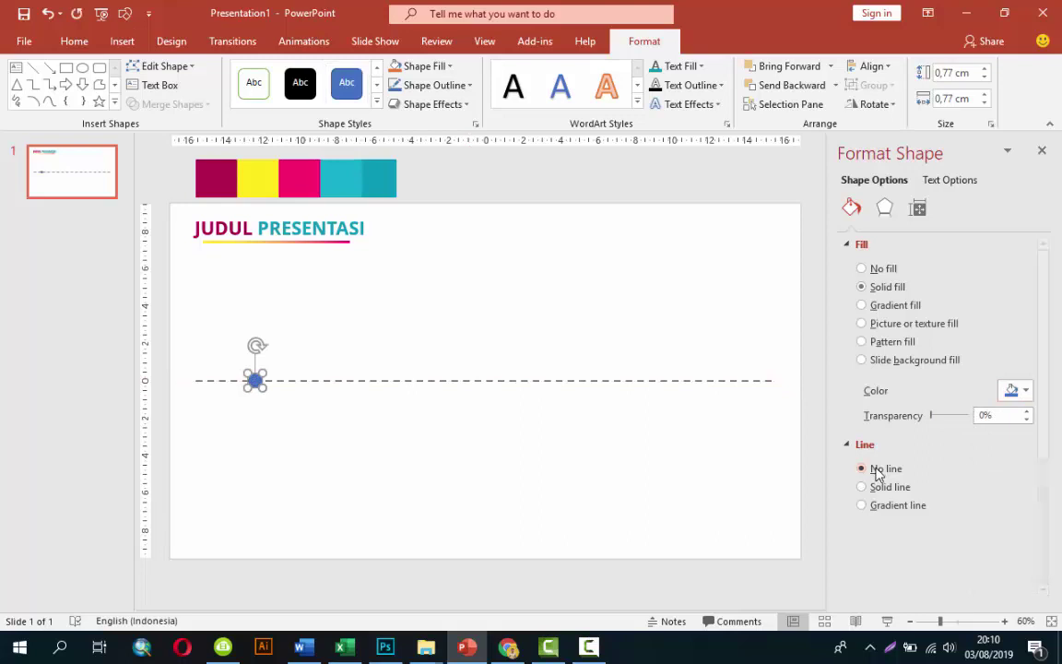
{"action": "left_click", "coordinate": [1014, 390]}
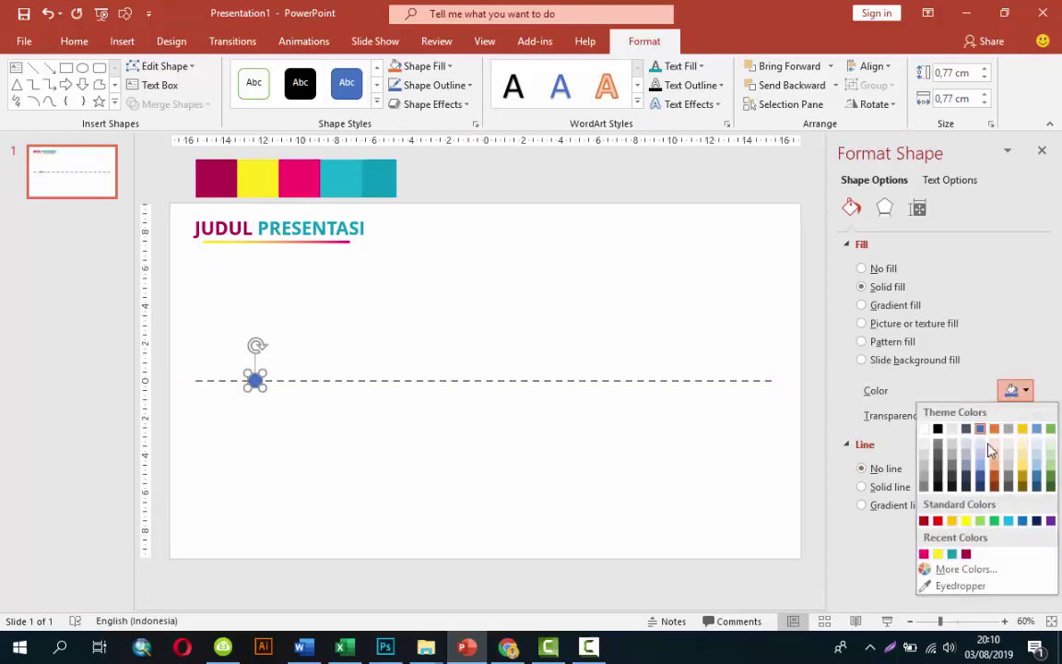
{"action": "left_click", "coordinate": [963, 586]}
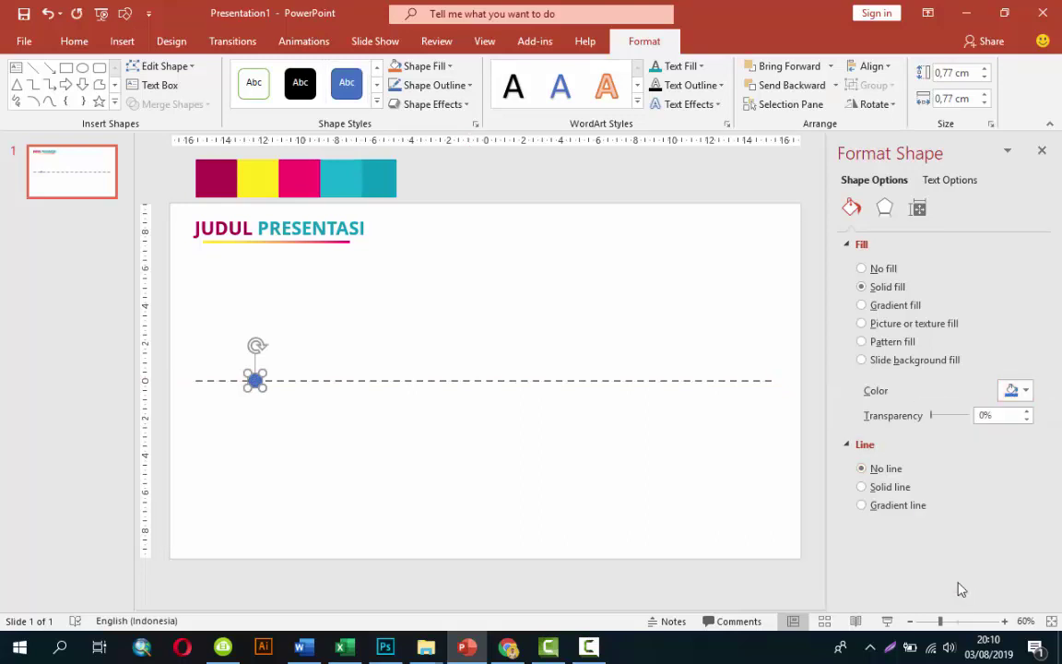
{"action": "left_click", "coordinate": [346, 174]}
{"action": "key", "text": "Right"}
{"action": "key", "text": "Right"}
{"action": "key", "text": "Down"}
{"action": "key", "text": "Down"}
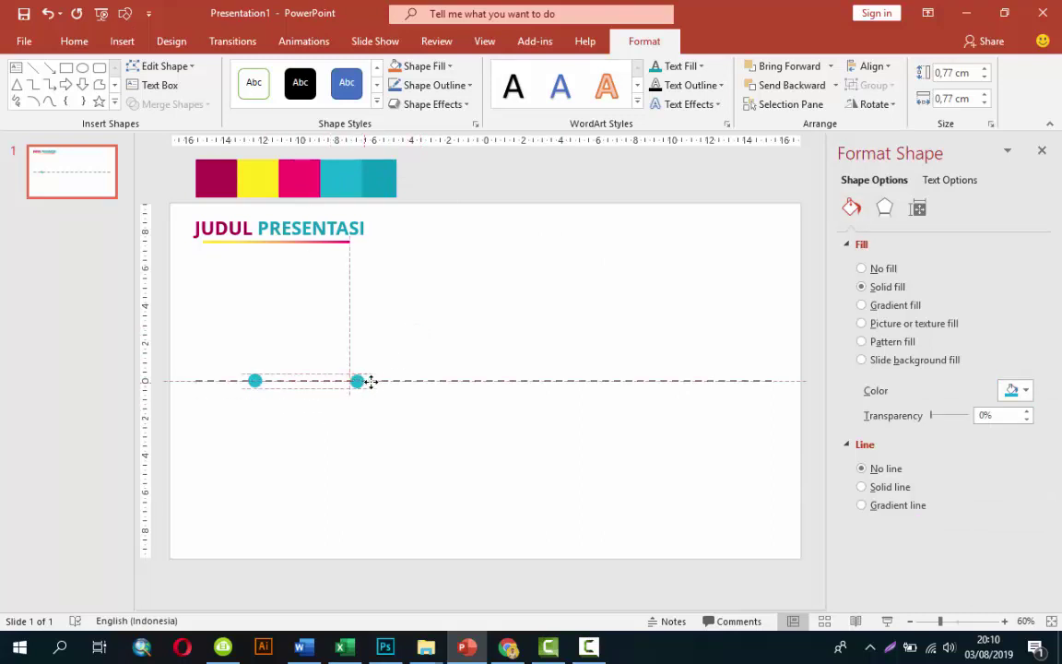
- Copy the circle further right along the line and fill it plum
{"action": "left_click_drag", "start_coordinate": [265, 391], "coordinate": [372, 388]}
{"action": "left_click", "coordinate": [1012, 390]}
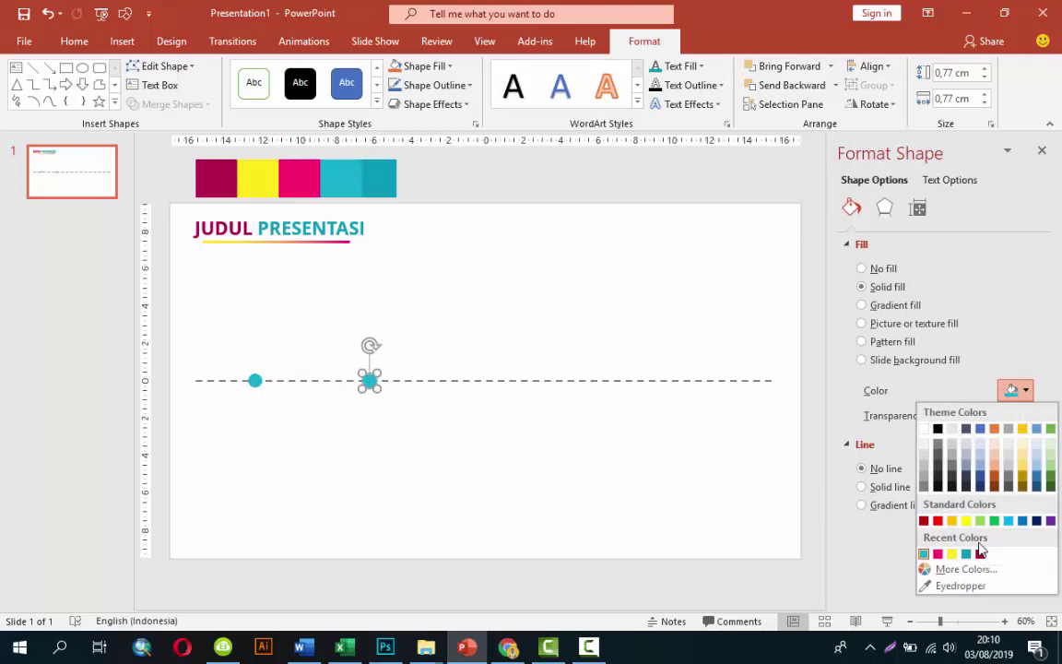
{"action": "left_click", "coordinate": [976, 585]}
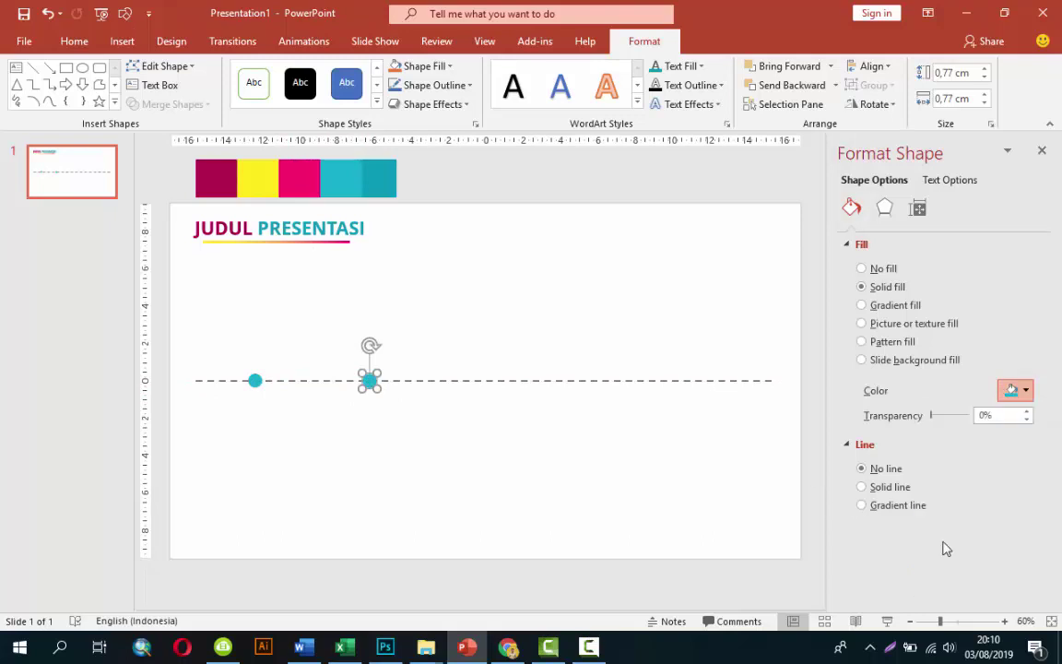
{"action": "left_click", "coordinate": [373, 175]}
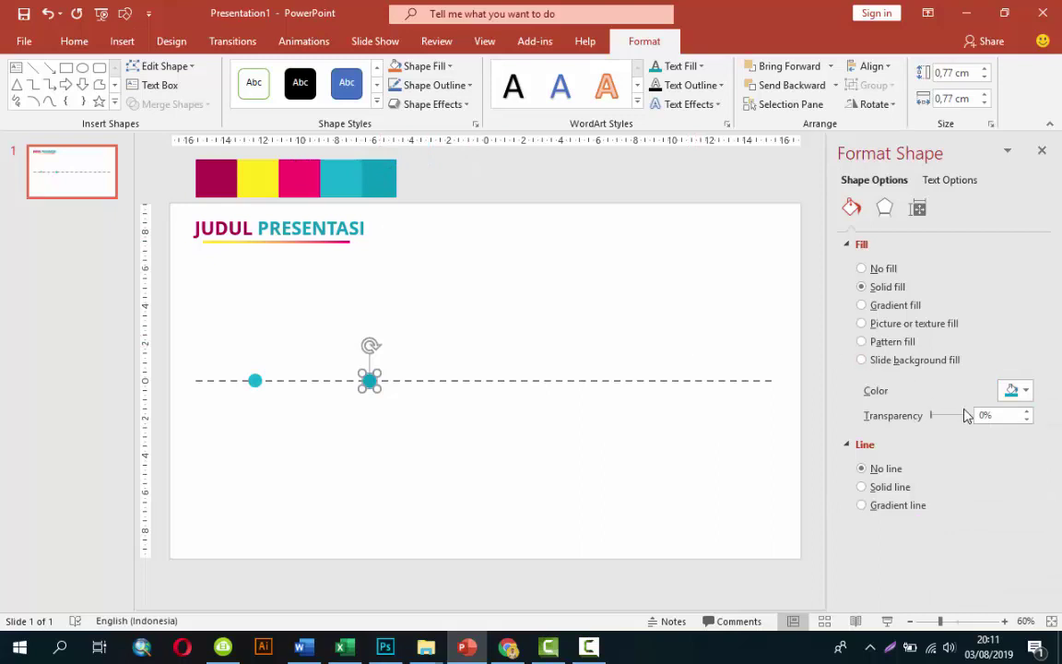
{"action": "left_click", "coordinate": [1021, 390]}
{"action": "left_click", "coordinate": [872, 498]}
- Add three evenly spaced copies coloured yellow, pink and turquoise along the line
{"action": "left_click_drag", "start_coordinate": [360, 377], "coordinate": [472, 368]}
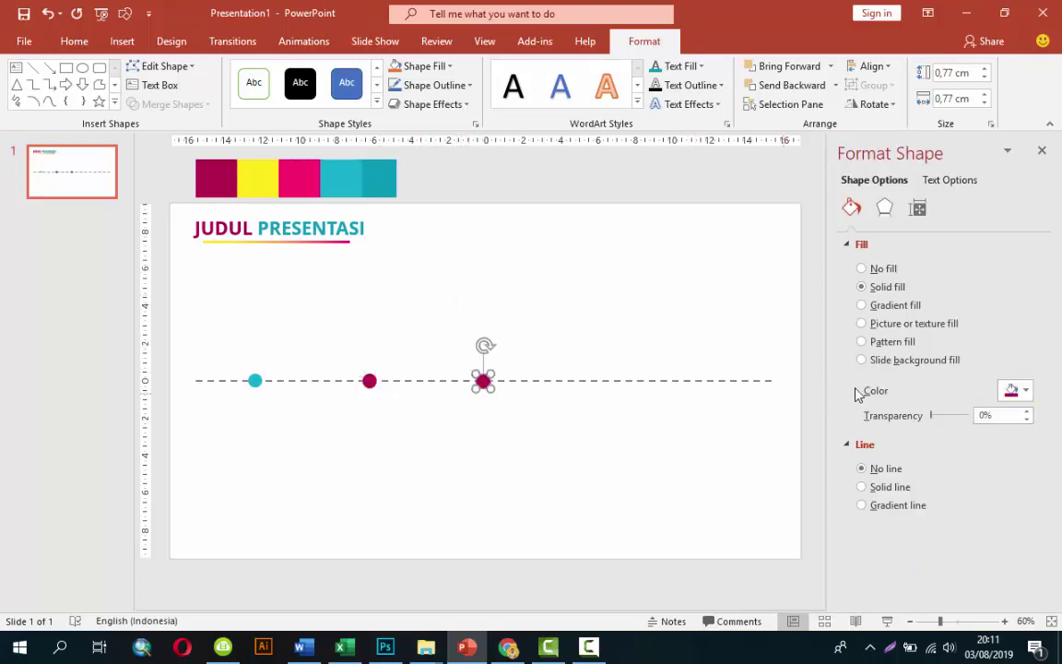
{"action": "left_click", "coordinate": [1022, 390]}
{"action": "left_click", "coordinate": [880, 498]}
{"action": "key", "text": "ctrl+d"}
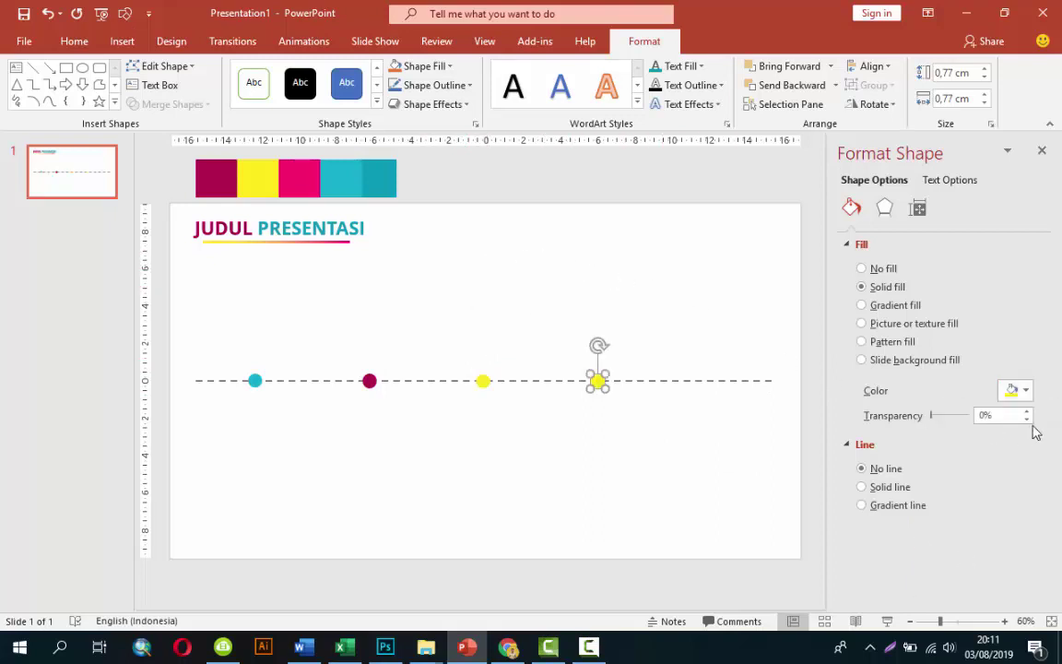
{"action": "left_click", "coordinate": [1015, 391]}
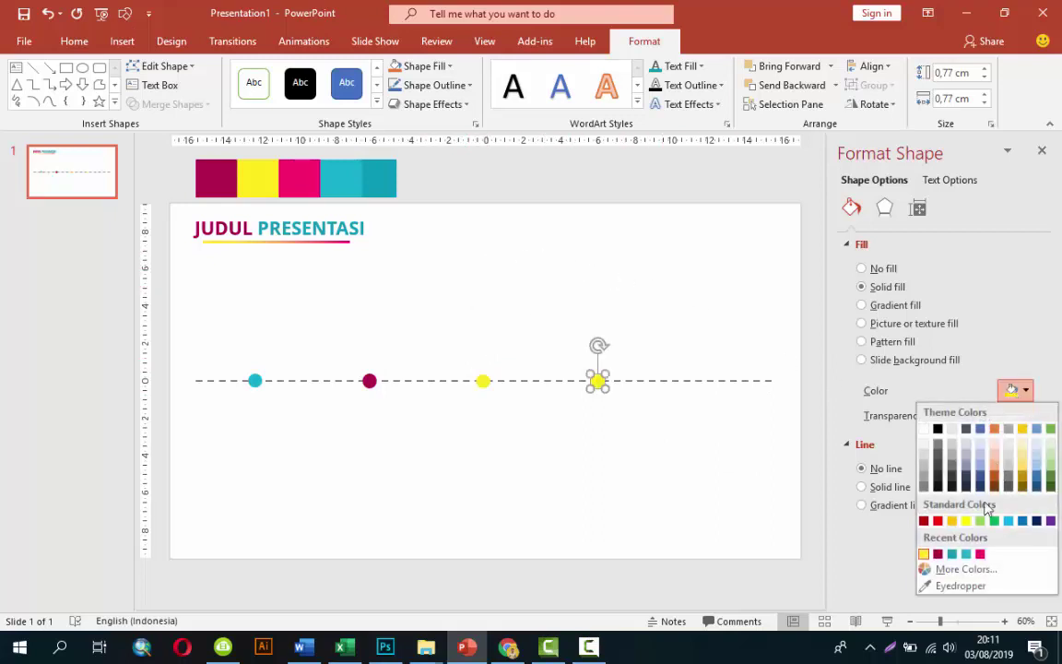
{"action": "left_click", "coordinate": [981, 553]}
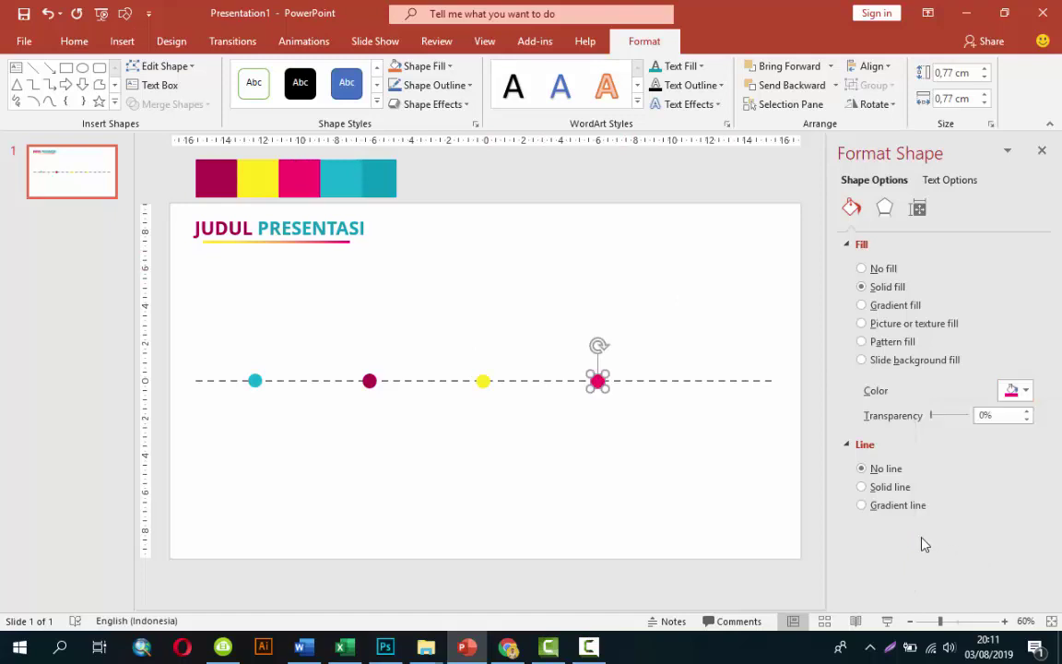
{"action": "key", "text": "ctrl+d"}
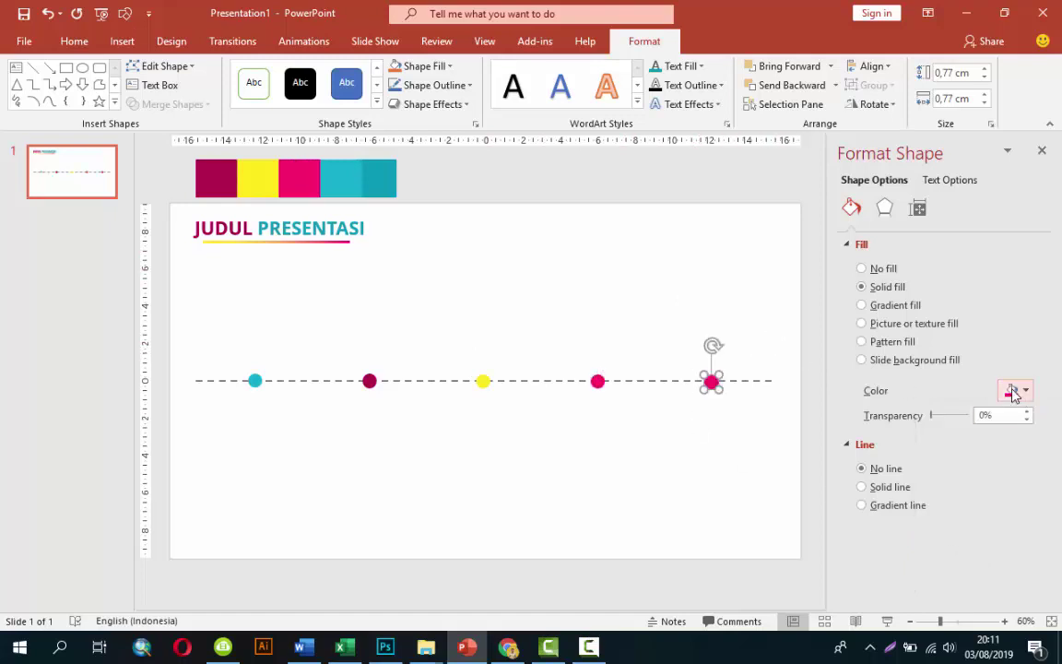
{"action": "left_click", "coordinate": [1014, 391]}
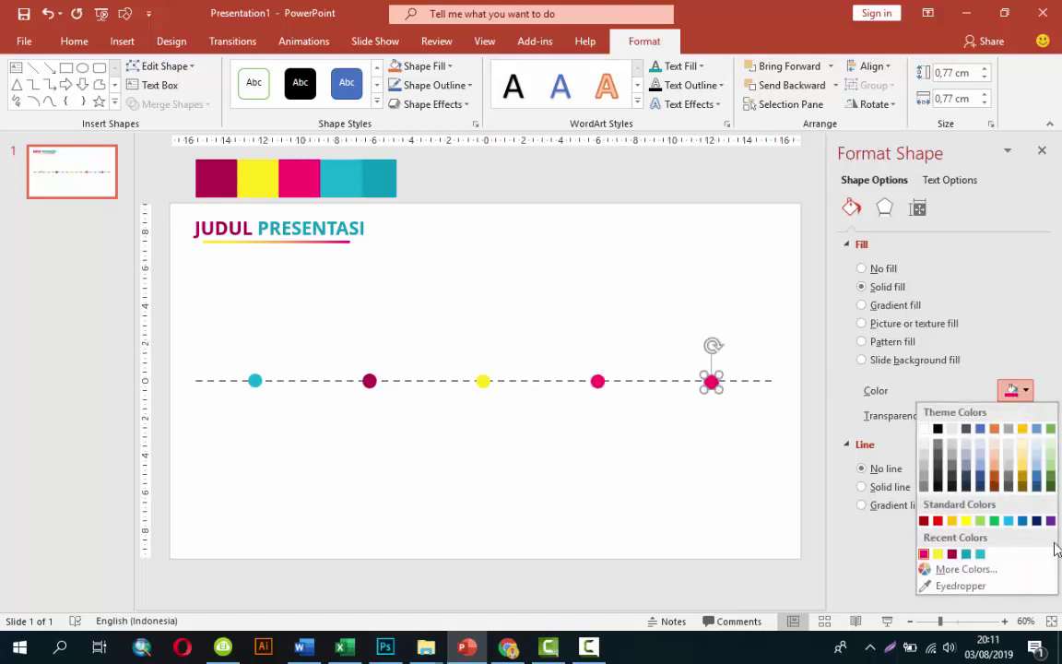
{"action": "left_click", "coordinate": [969, 560]}
{"action": "left_click", "coordinate": [747, 490]}
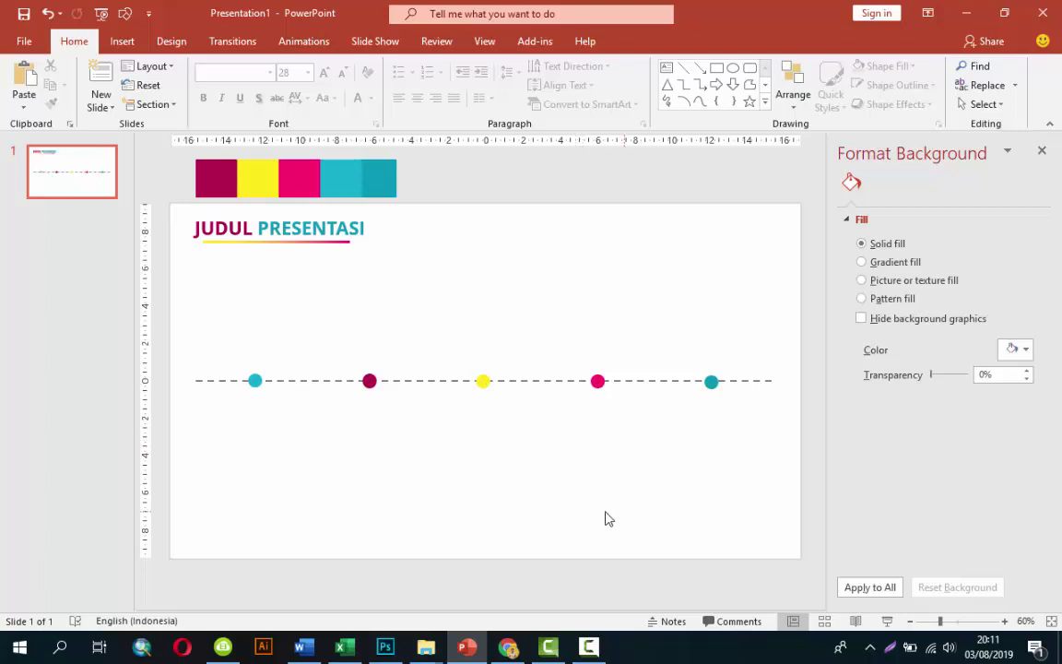
- Draw a blue rectangle just above the first teal dot
{"action": "left_click", "coordinate": [122, 41]}
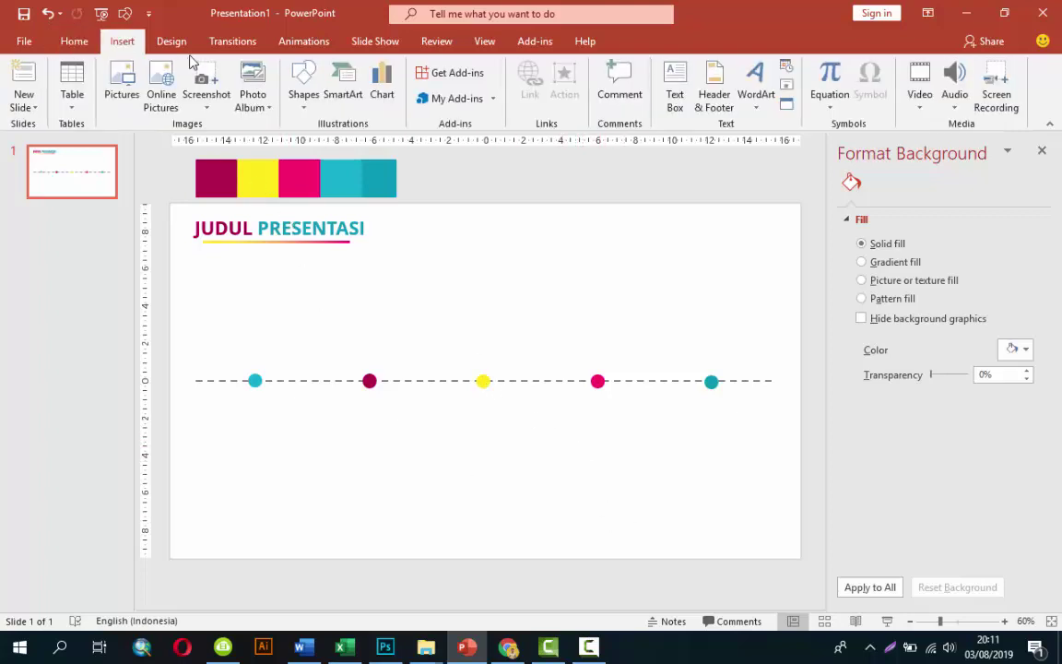
{"action": "left_click", "coordinate": [304, 92]}
{"action": "left_click", "coordinate": [311, 142]}
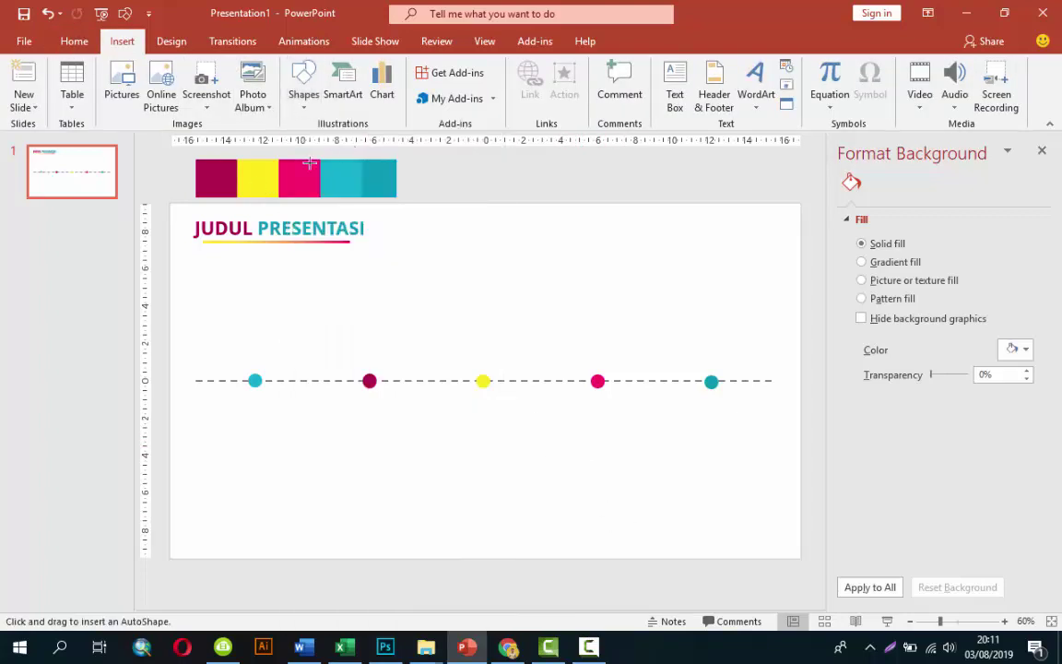
{"action": "mouse_move", "coordinate": [208, 262]}
{"action": "left_mouse_down"}
{"action": "mouse_move", "coordinate": [322, 360]}
{"action": "mouse_move", "coordinate": [290, 341]}
{"action": "left_mouse_up"}
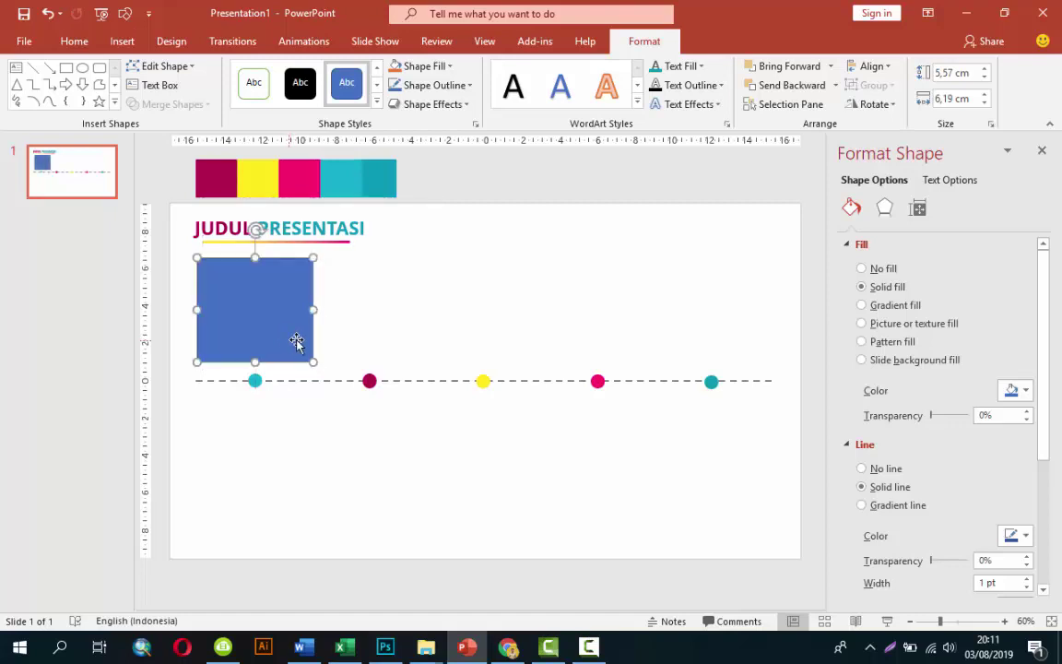
{"action": "left_click", "coordinate": [126, 286]}
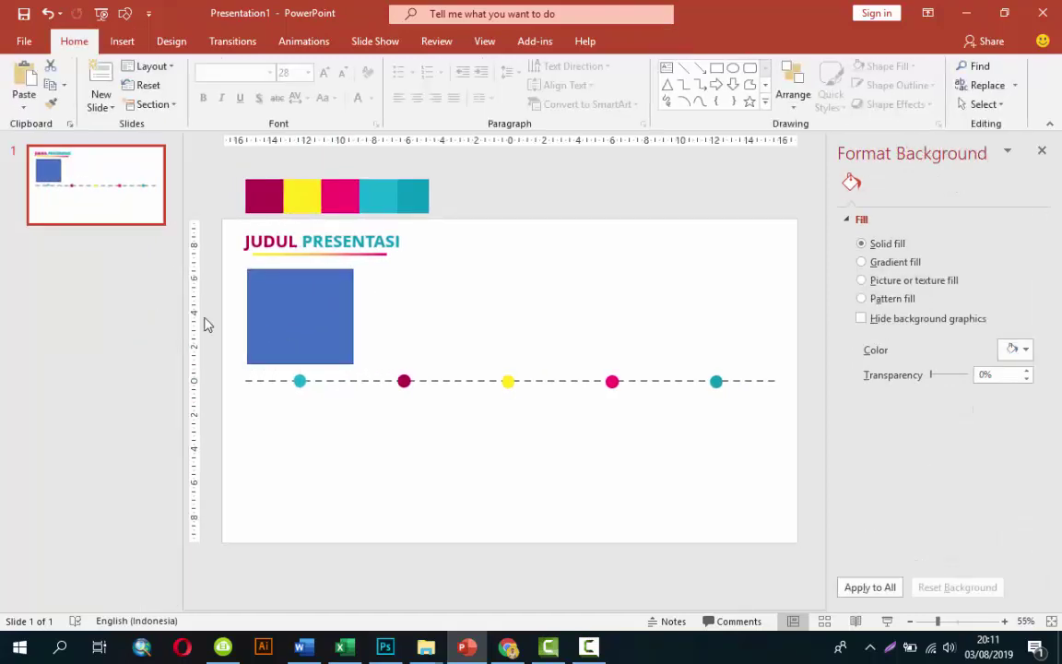
- Adjust the slide view zoom to 100%
{"action": "scroll", "coordinate": [204, 327], "scroll_direction": "down", "scroll_amount": 1}
{"action": "scroll", "coordinate": [207, 330], "scroll_direction": "down", "scroll_amount": 2}
{"action": "scroll", "coordinate": [221, 331], "scroll_direction": "down", "scroll_amount": 2}
{"action": "scroll", "coordinate": [263, 336], "scroll_direction": "up", "scroll_amount": 4}
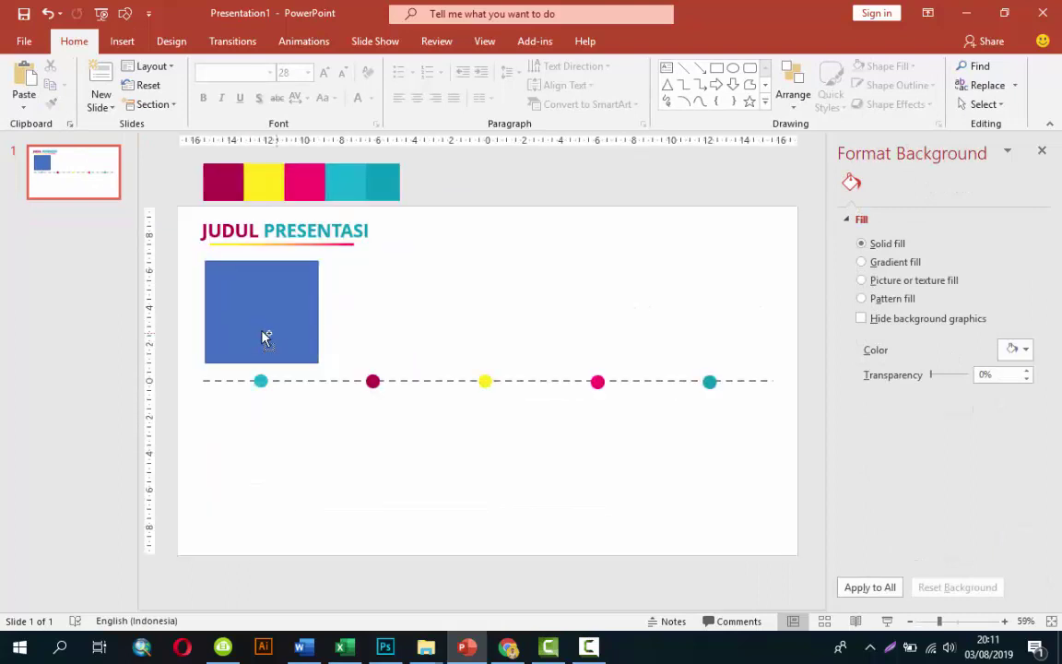
{"action": "scroll", "coordinate": [245, 328], "scroll_direction": "up", "scroll_amount": 1}
{"action": "left_click", "coordinate": [259, 608]}
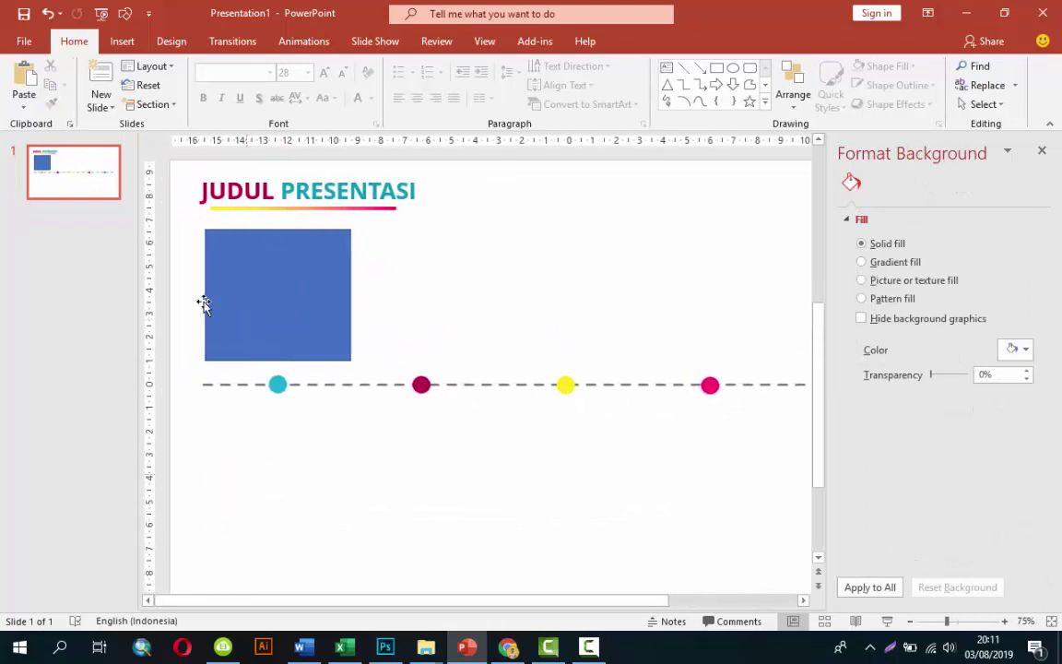
{"action": "scroll", "coordinate": [261, 350], "scroll_direction": "up", "scroll_amount": 2}
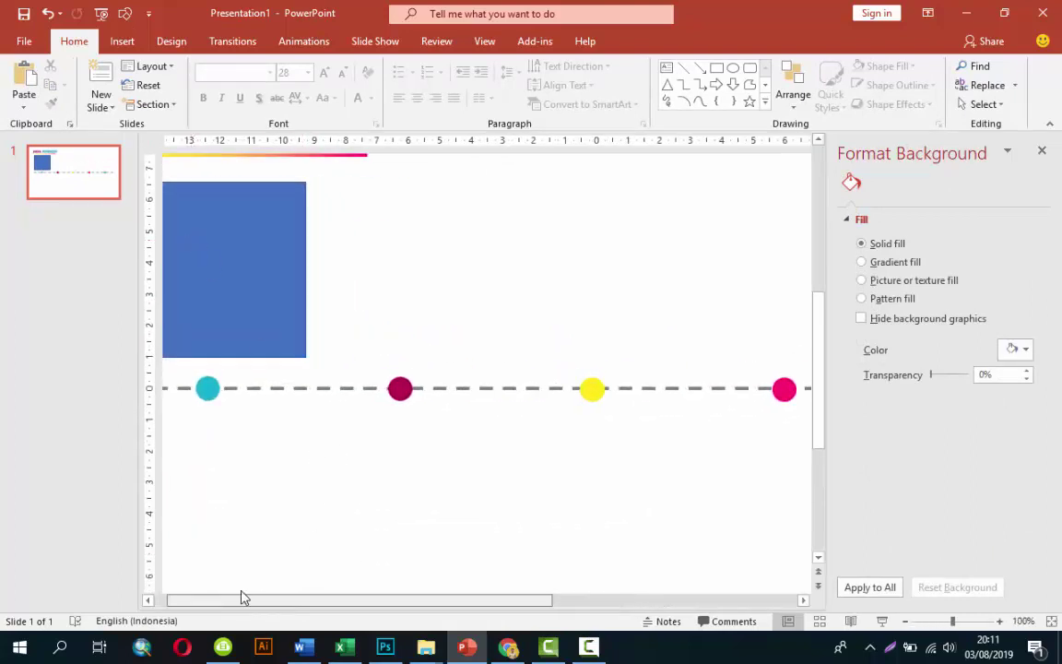
{"action": "left_click_drag", "start_coordinate": [242, 597], "coordinate": [189, 598]}
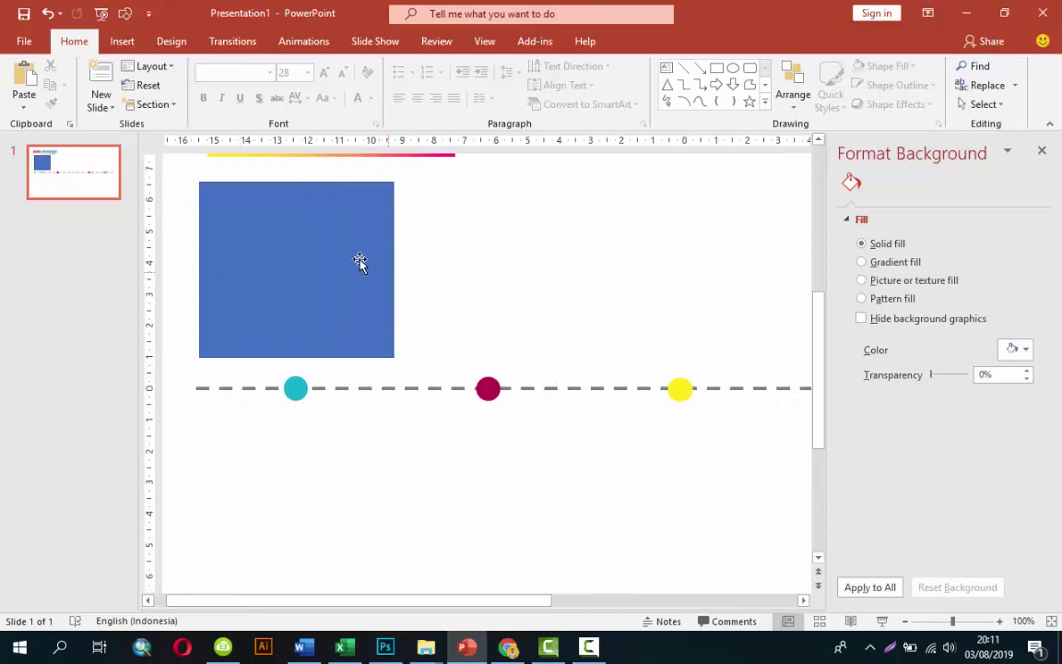
{"action": "left_click", "coordinate": [122, 40]}
- Draw a small triangle, flip it to point downward and place it under the rectangle
{"action": "left_click", "coordinate": [313, 96]}
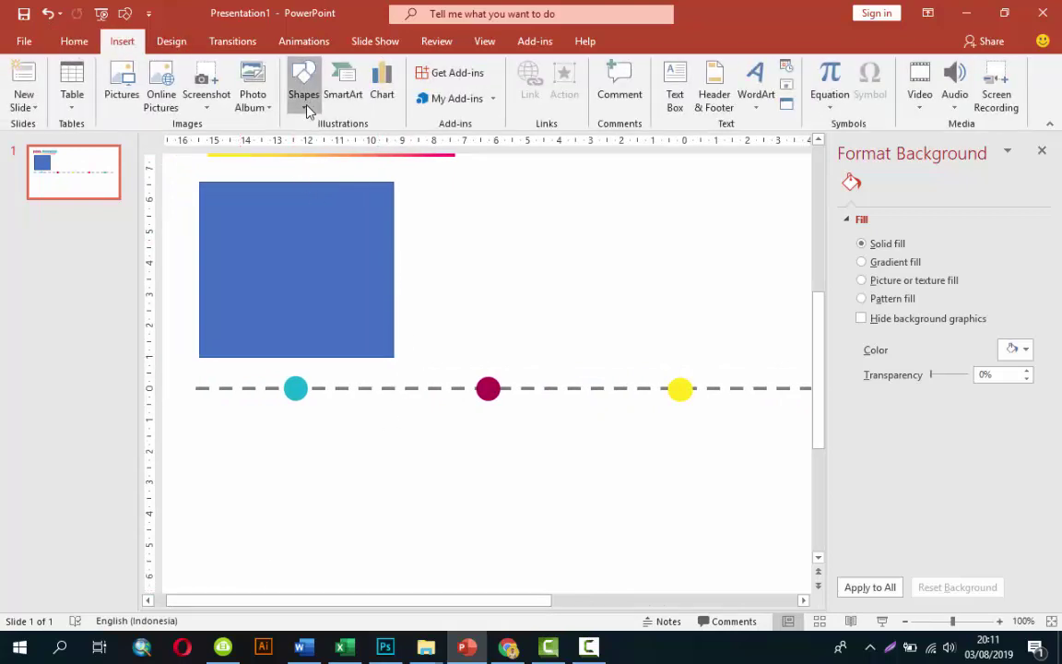
{"action": "left_click", "coordinate": [359, 134]}
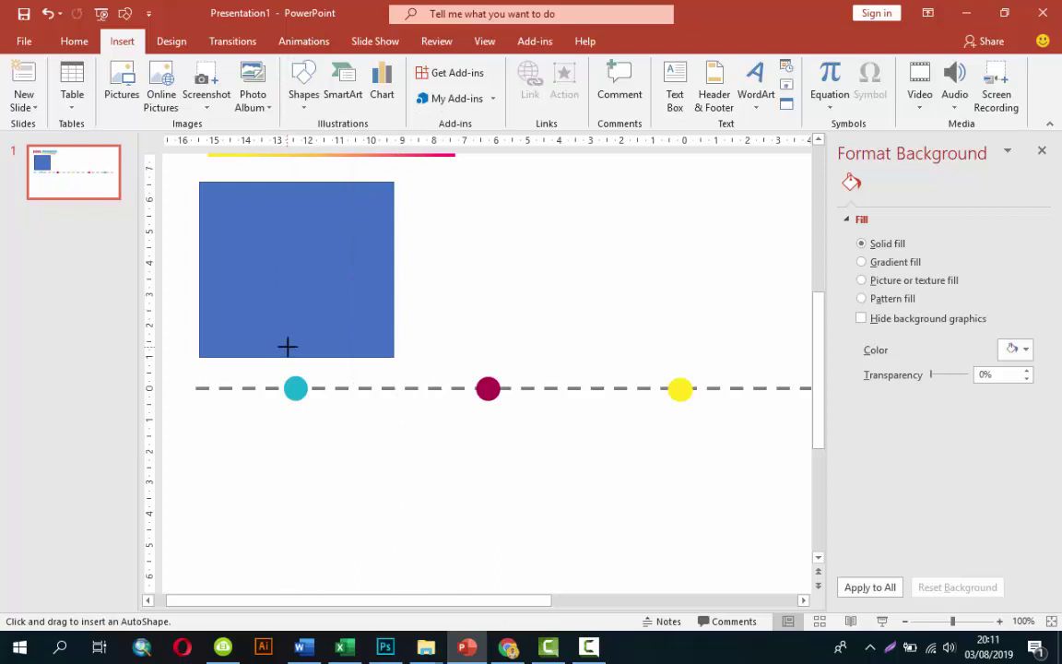
{"action": "left_click_drag", "start_coordinate": [287, 346], "coordinate": [329, 376]}
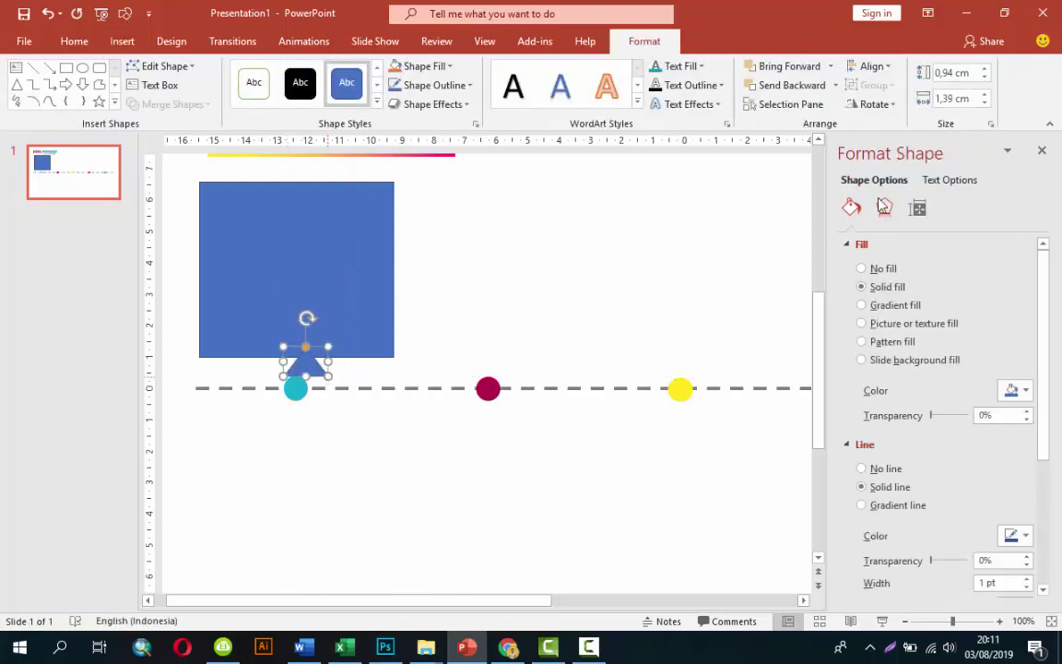
{"action": "left_click", "coordinate": [876, 104]}
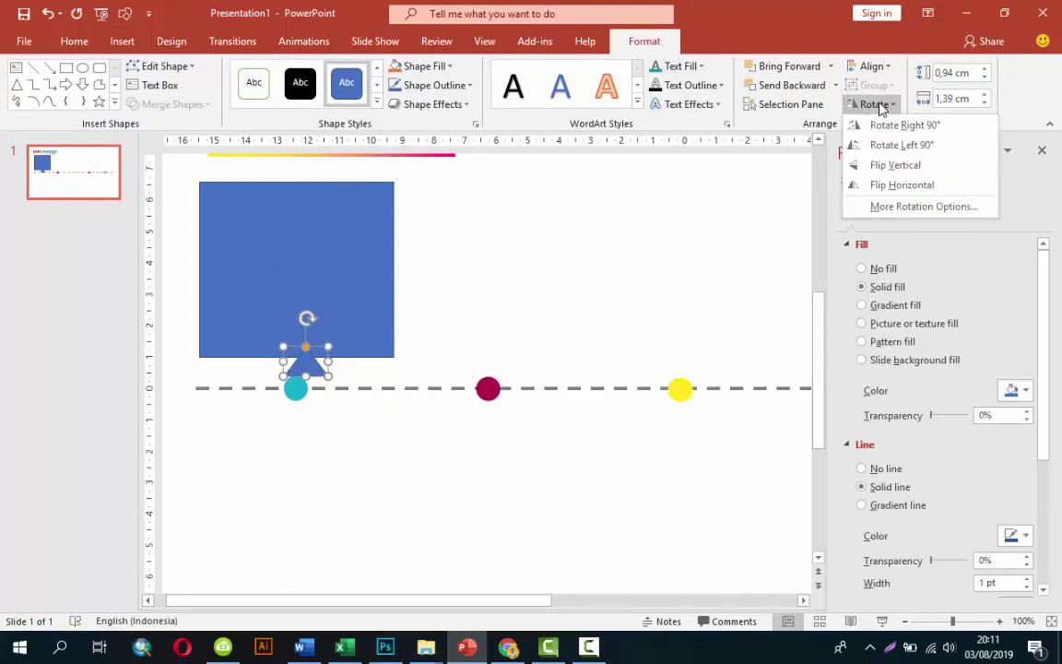
{"action": "left_click", "coordinate": [894, 165]}
{"action": "left_click_drag", "start_coordinate": [314, 349], "coordinate": [305, 359]}
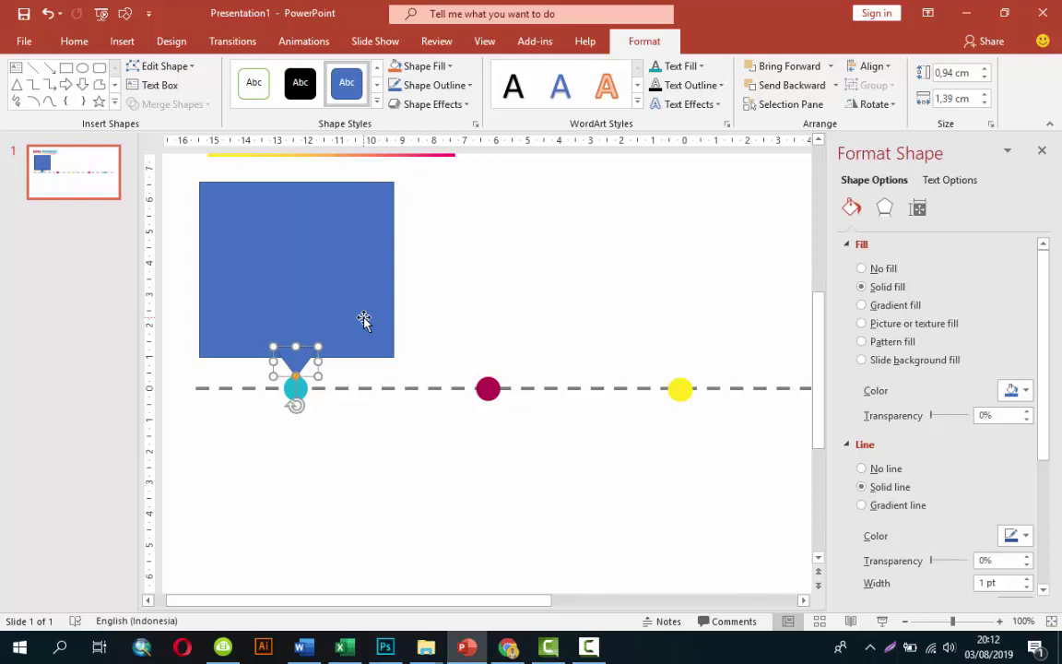
- Union the rectangle and triangle into one callout and nudge it up slightly
{"action": "left_click", "coordinate": [364, 319], "text": "shift"}
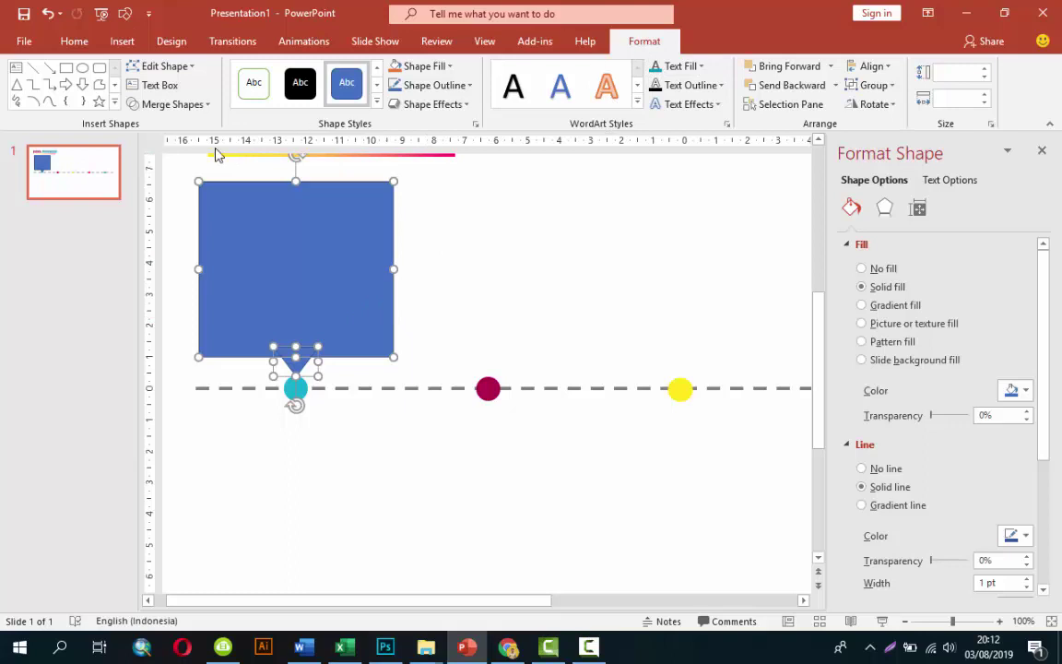
{"action": "left_click", "coordinate": [189, 104]}
{"action": "left_click", "coordinate": [177, 123]}
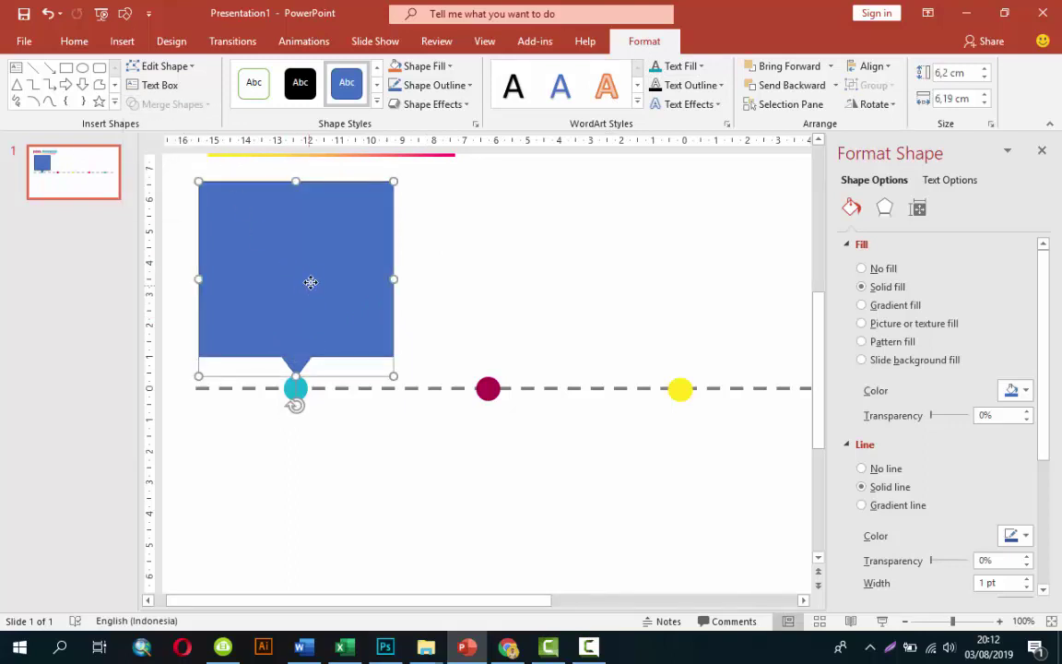
{"action": "left_click_drag", "start_coordinate": [311, 282], "coordinate": [311, 274]}
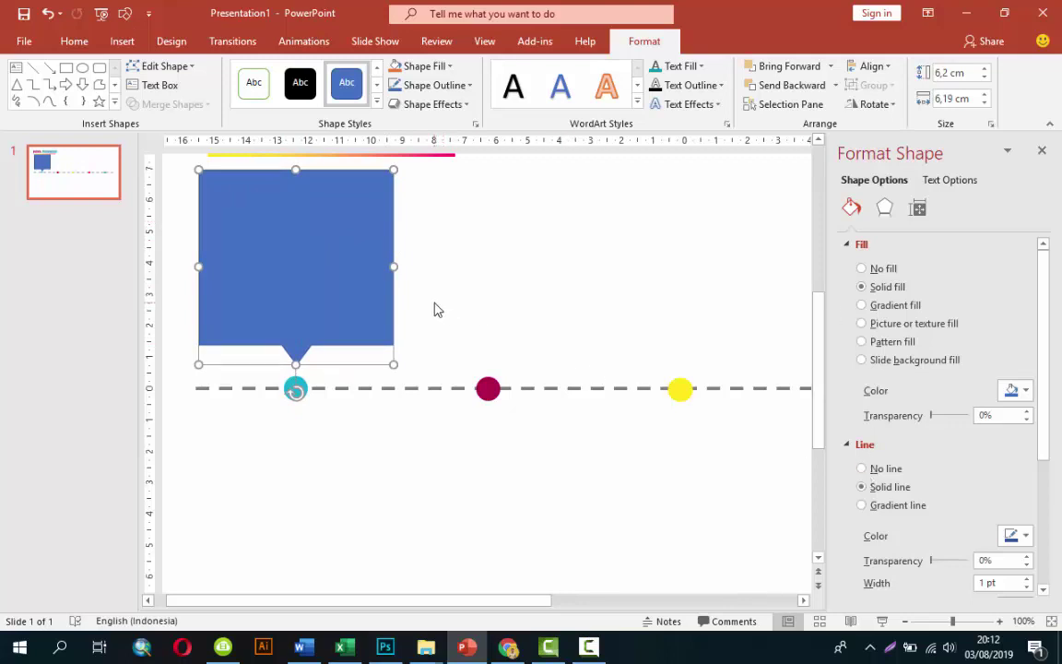
- Duplicate the blue callout as a shorter white card with no outline, laid over the original
{"action": "key", "text": "ctrl+d"}
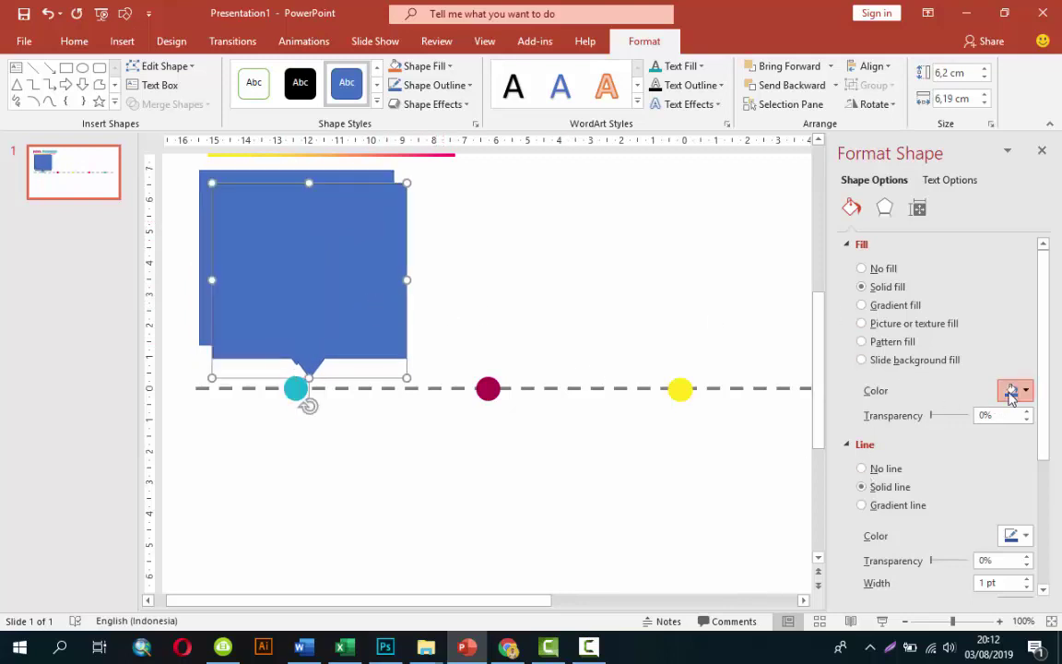
{"action": "left_click", "coordinate": [1012, 391]}
{"action": "left_click", "coordinate": [830, 382]}
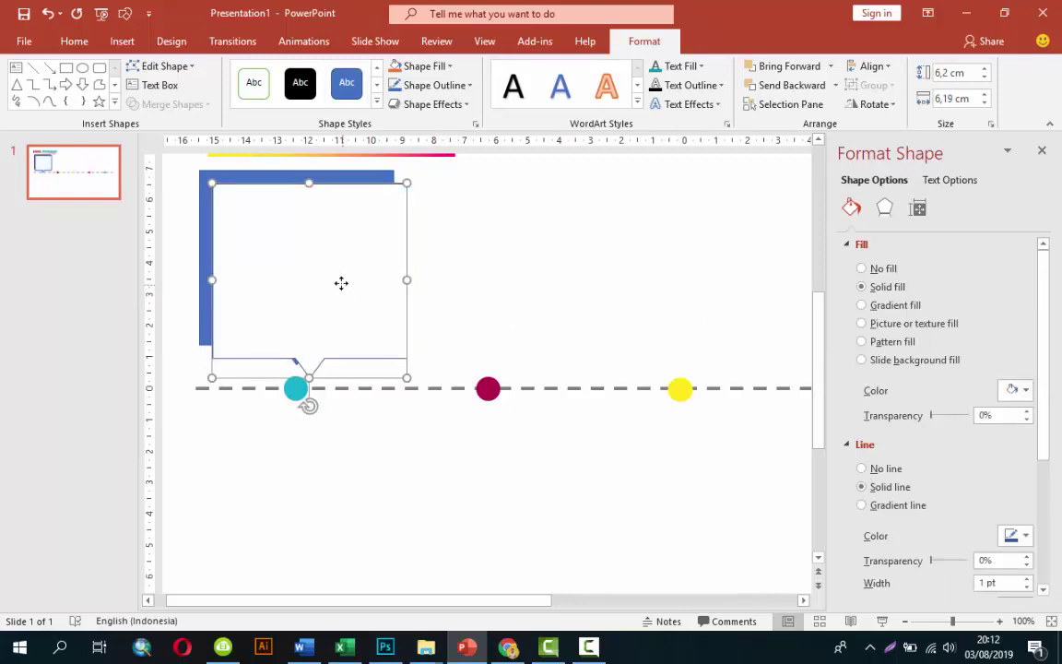
{"action": "left_click_drag", "start_coordinate": [341, 283], "coordinate": [329, 273]}
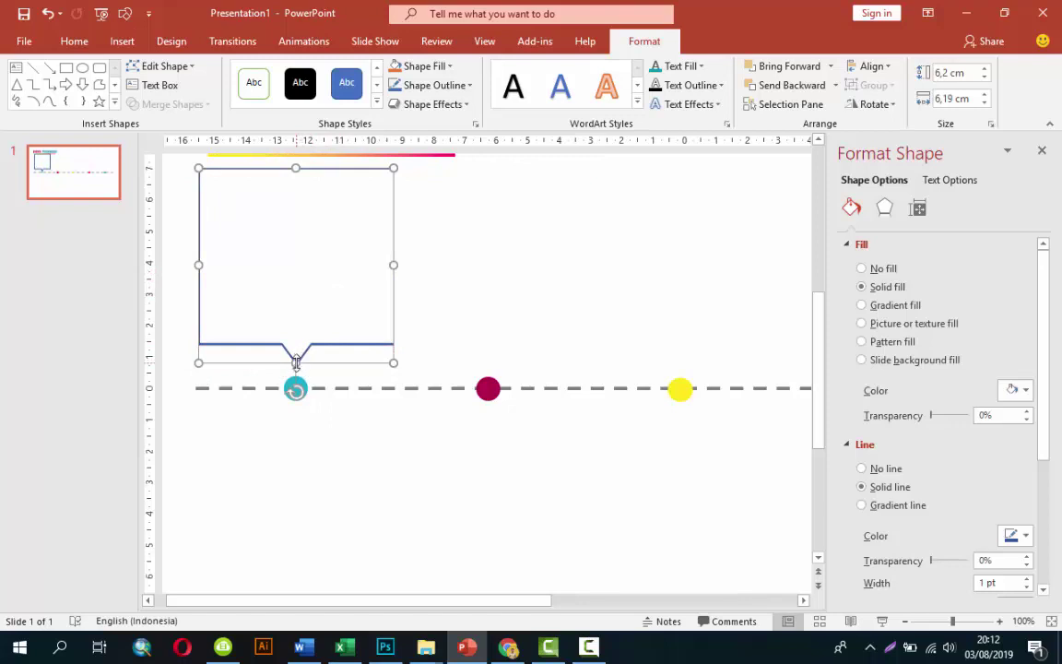
{"action": "left_click_drag", "start_coordinate": [296, 361], "coordinate": [299, 348]}
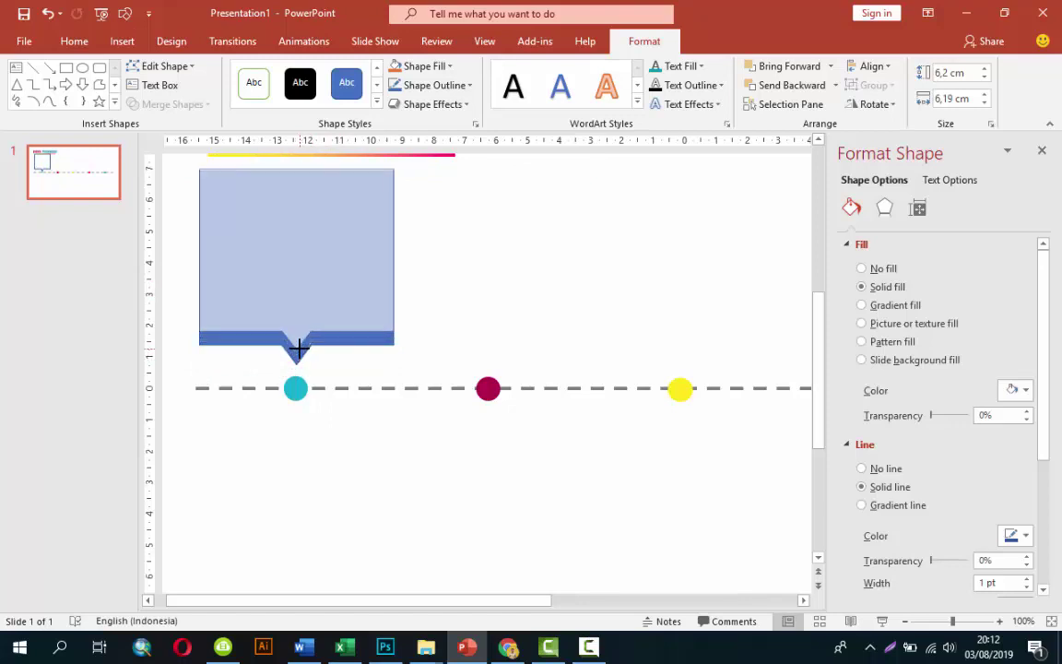
{"action": "left_click_drag", "start_coordinate": [298, 345], "coordinate": [301, 338]}
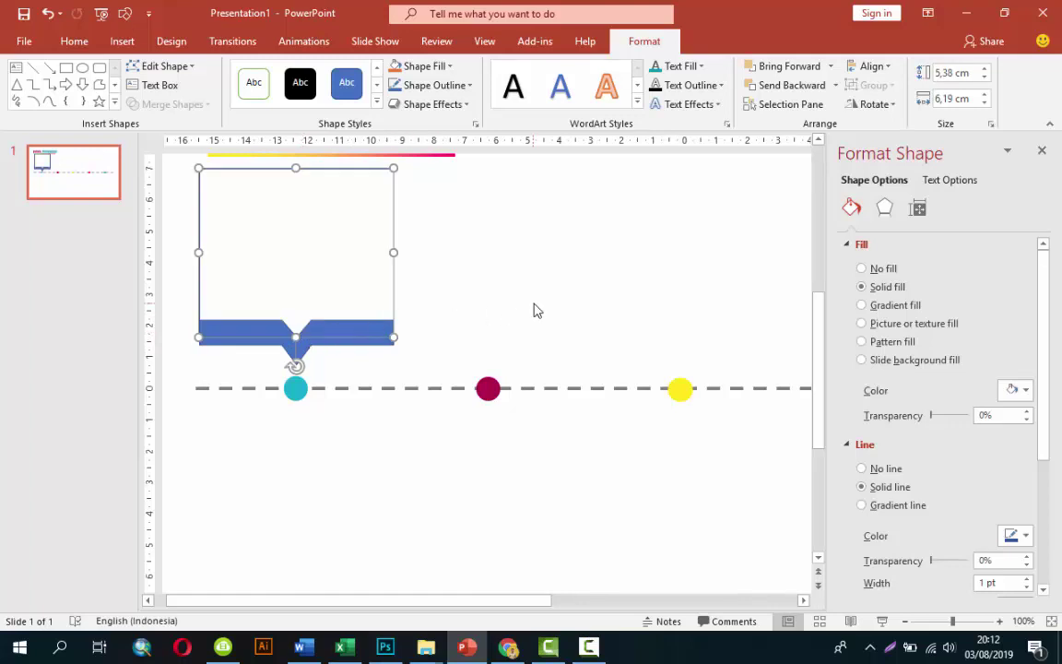
{"action": "left_click", "coordinate": [441, 312]}
{"action": "left_click", "coordinate": [327, 300]}
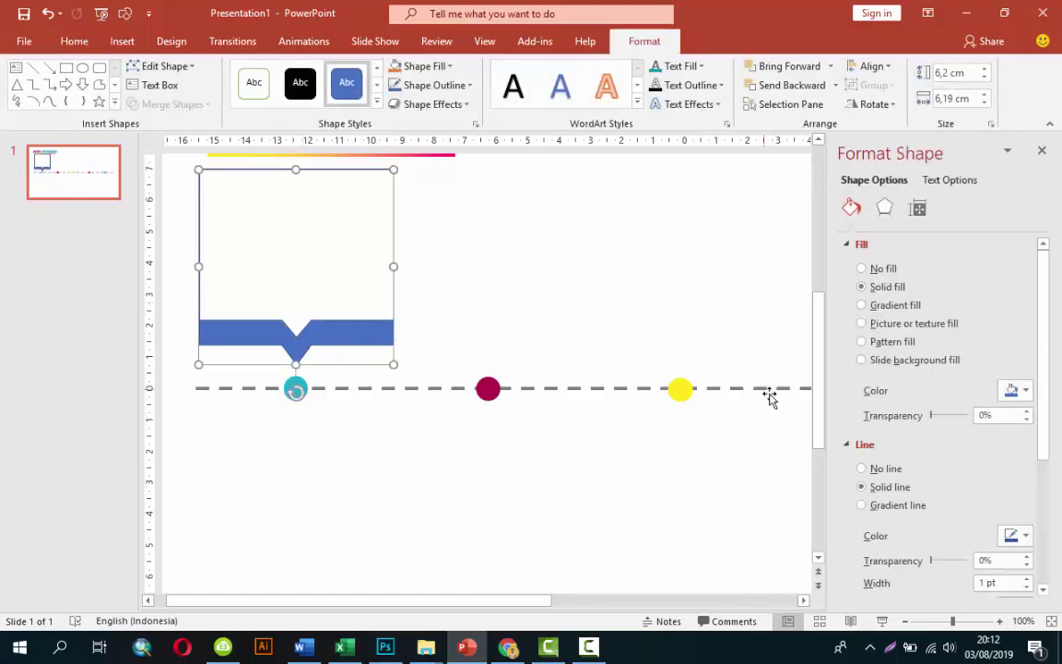
{"action": "left_click", "coordinate": [885, 475]}
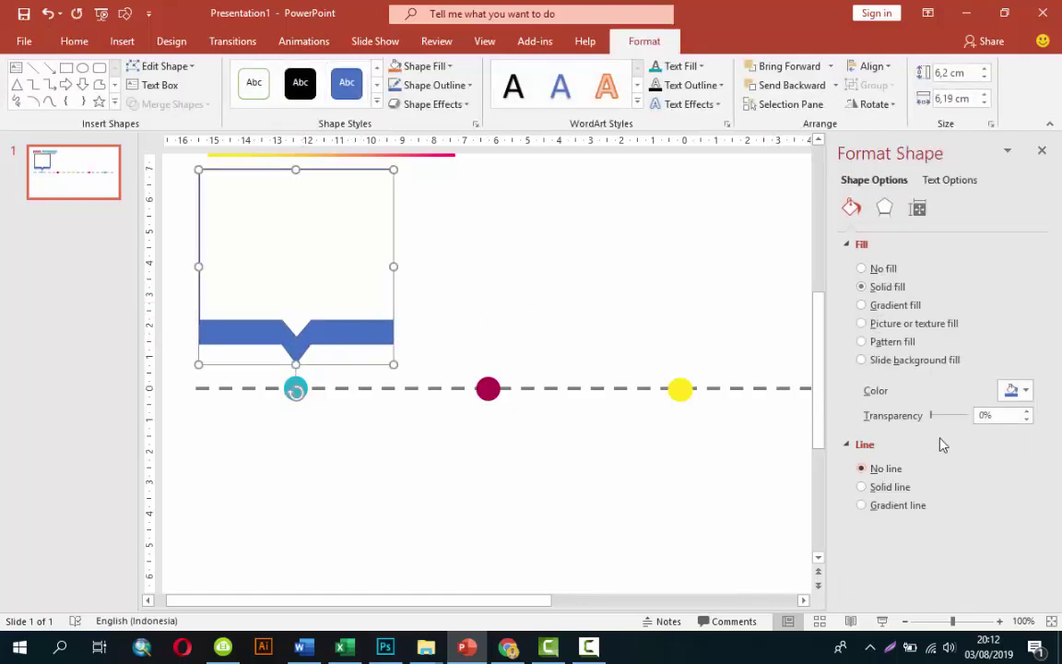
- Fill the callout's band turquoise and apply an outer shadow preset to the callout
{"action": "left_click", "coordinate": [1014, 393]}
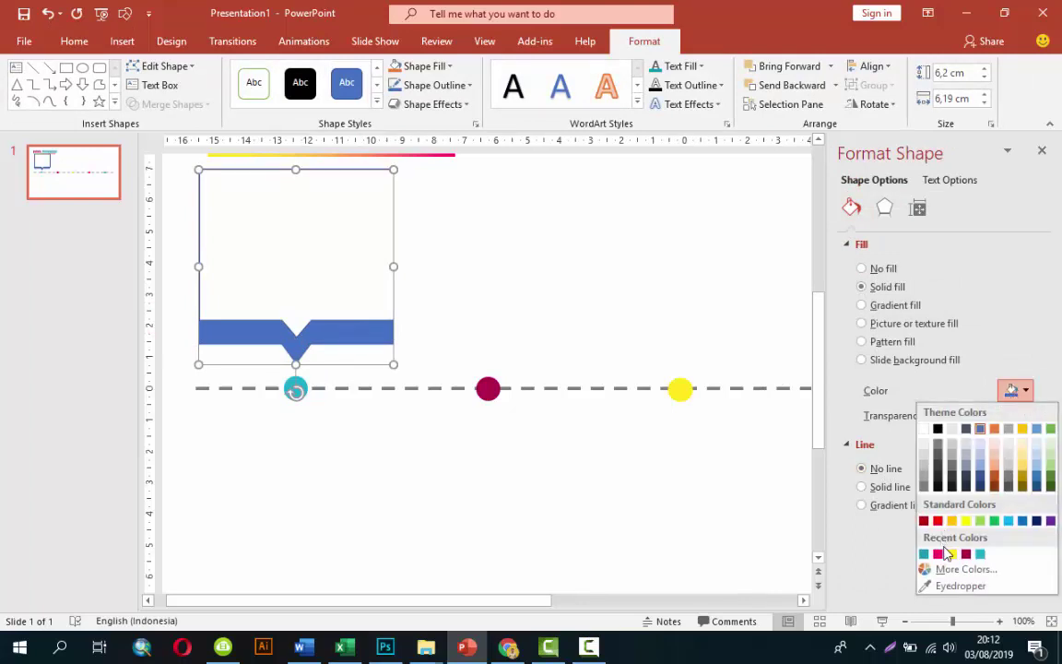
{"action": "left_click", "coordinate": [981, 554]}
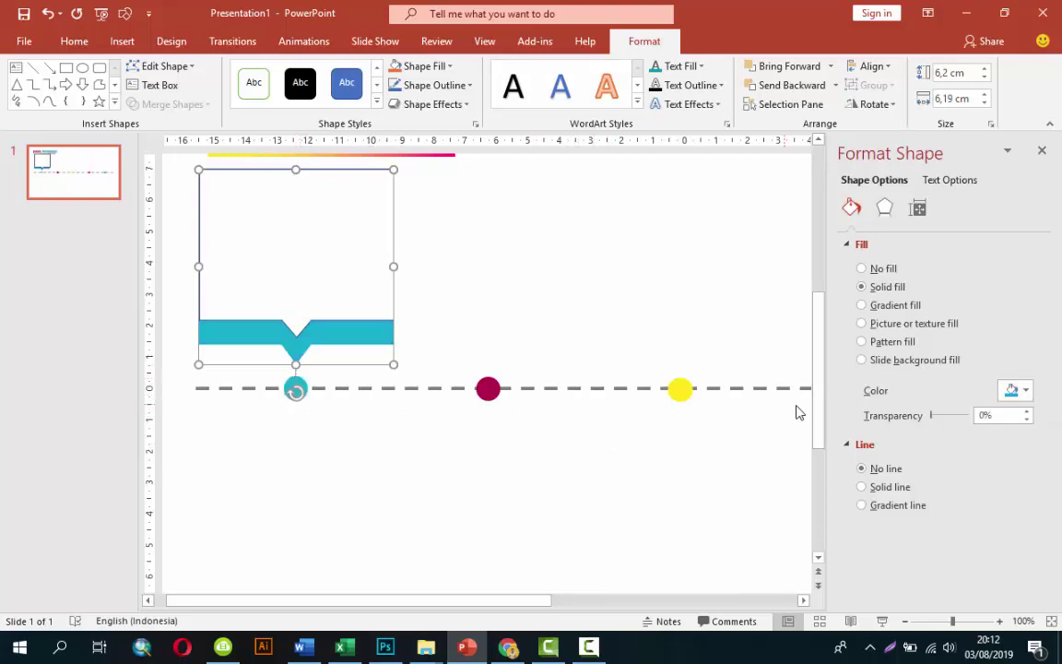
{"action": "left_click", "coordinate": [884, 207]}
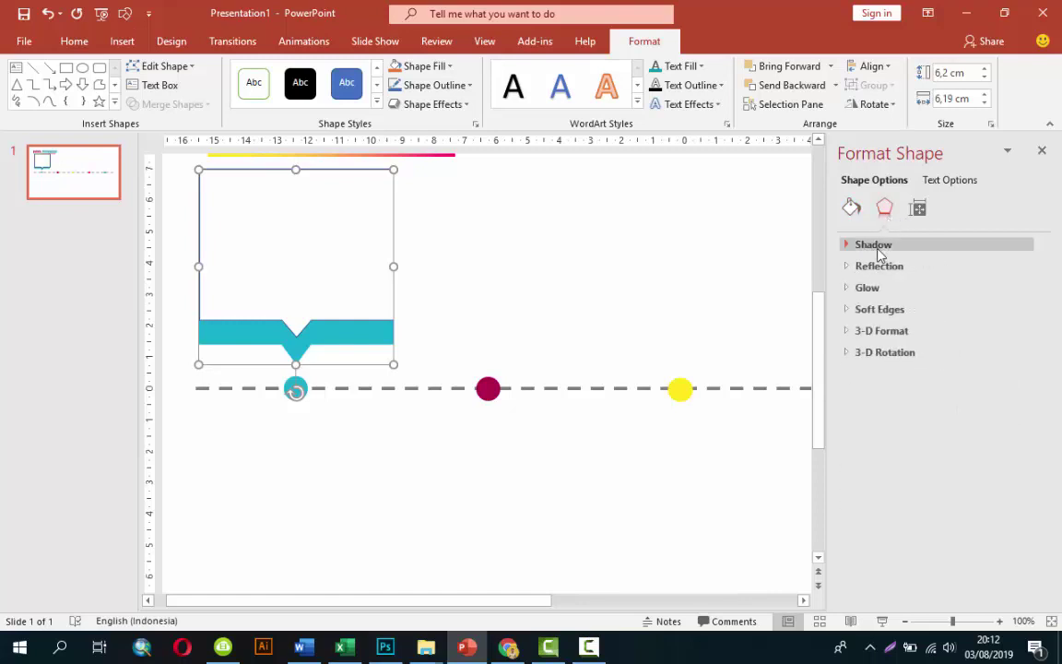
{"action": "left_click", "coordinate": [876, 246]}
{"action": "left_click", "coordinate": [1014, 266]}
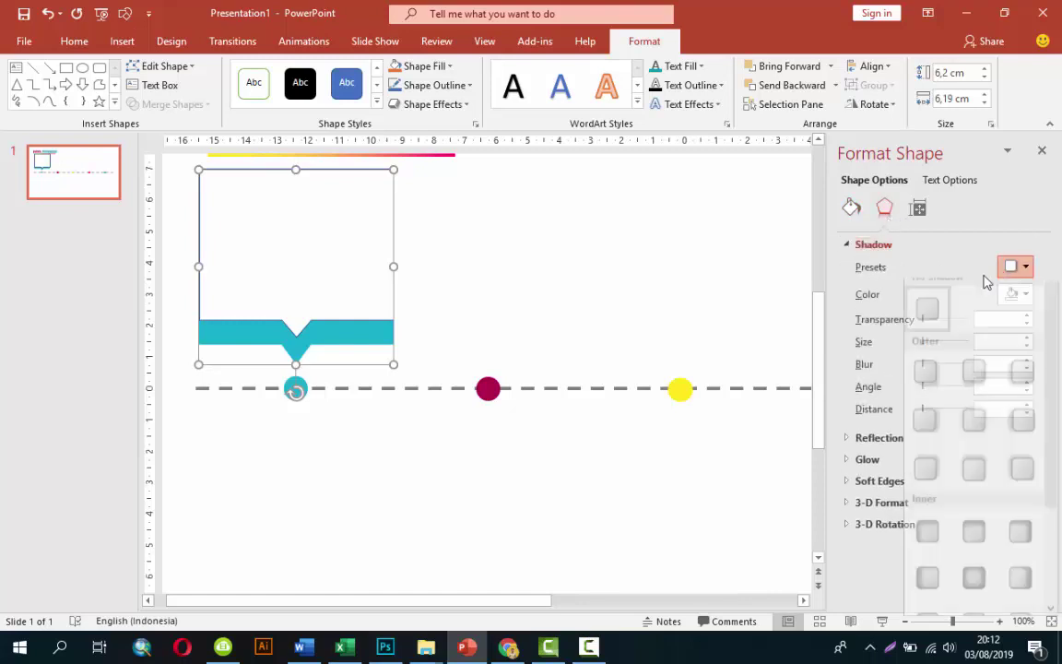
{"action": "left_click", "coordinate": [927, 386]}
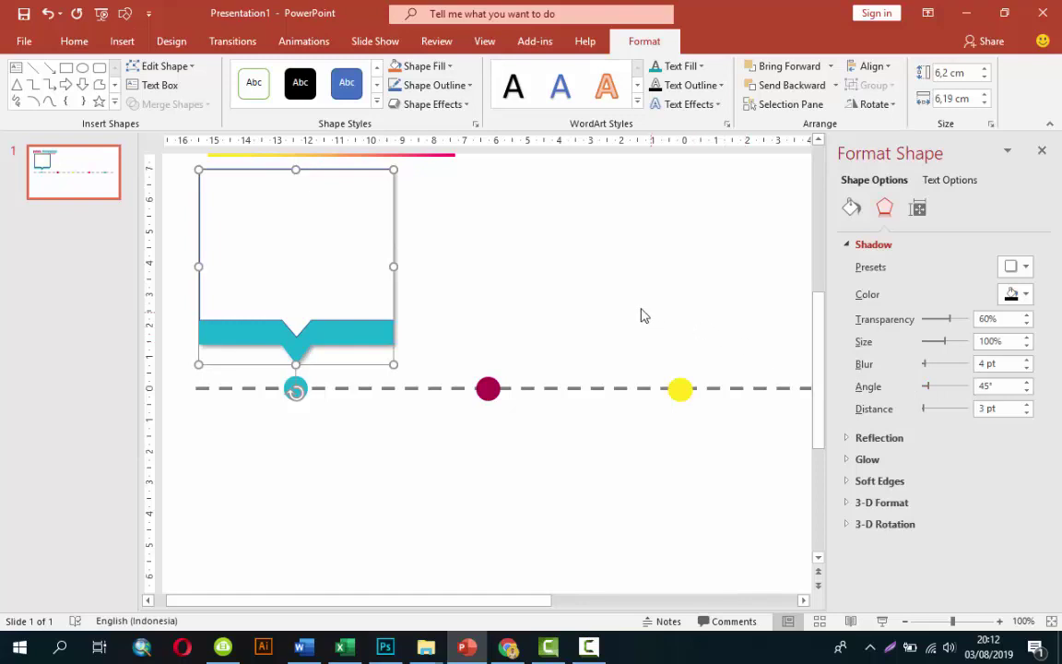
{"action": "left_click", "coordinate": [577, 308]}
{"action": "left_click", "coordinate": [353, 261]}
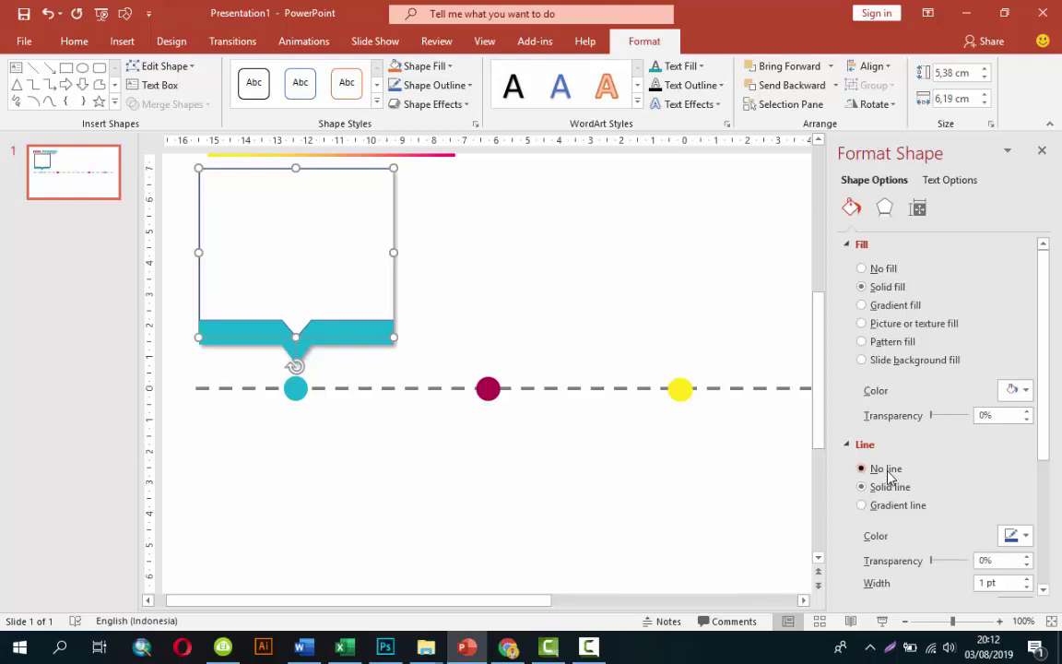
{"action": "left_click", "coordinate": [609, 301]}
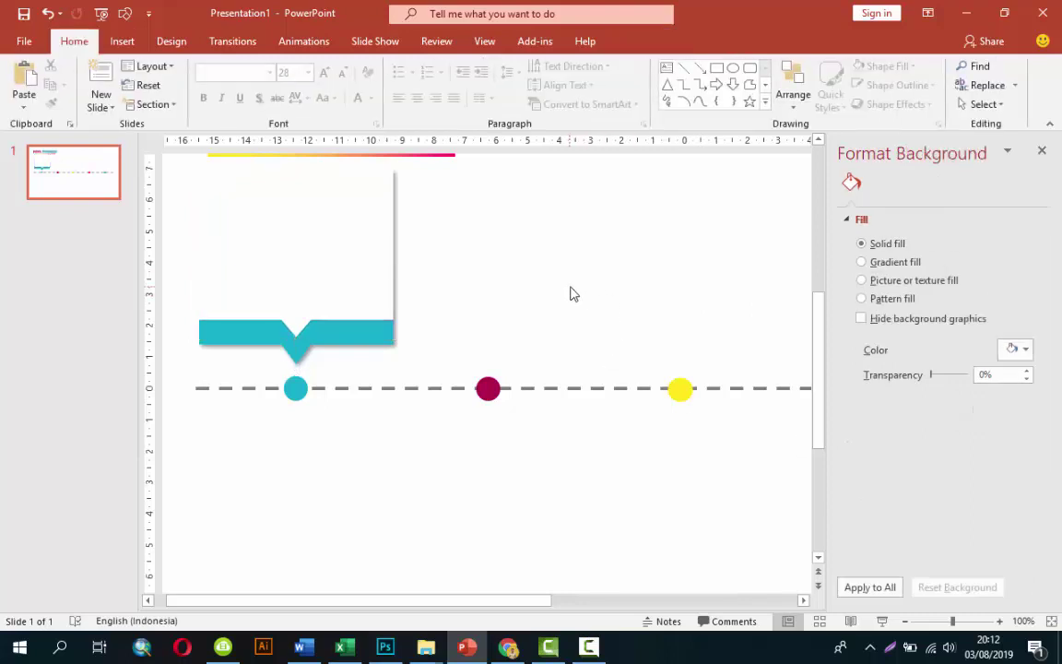
- Switch the callout to a centred outer shadow and raise its distance to 4 pt
{"action": "scroll", "coordinate": [581, 279], "scroll_direction": "down", "scroll_amount": 3, "text": "ctrl"}
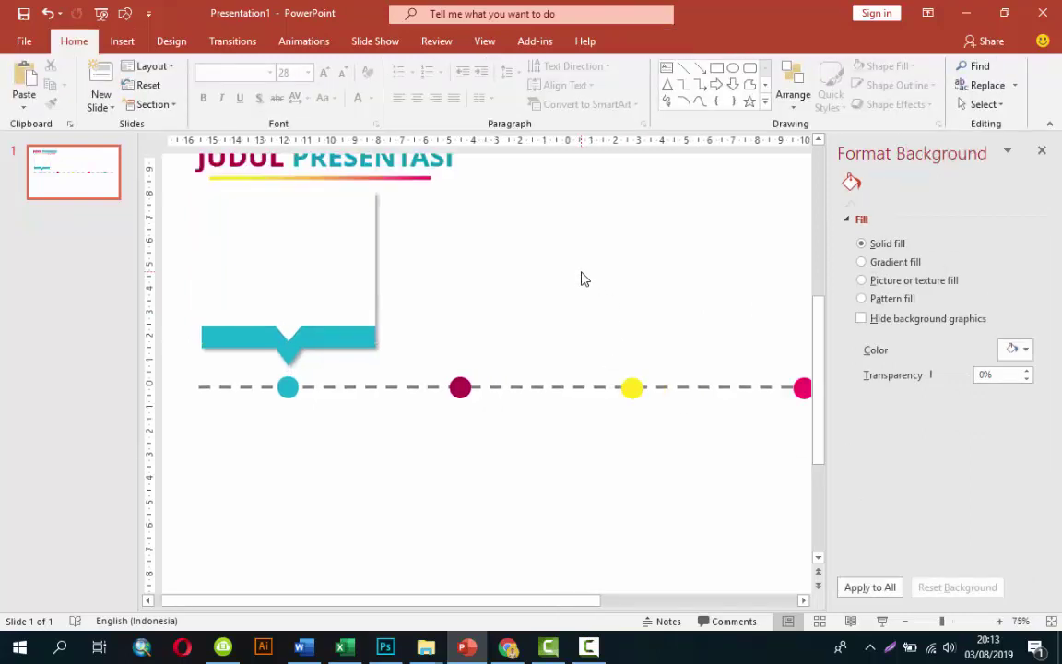
{"action": "left_click", "coordinate": [296, 278]}
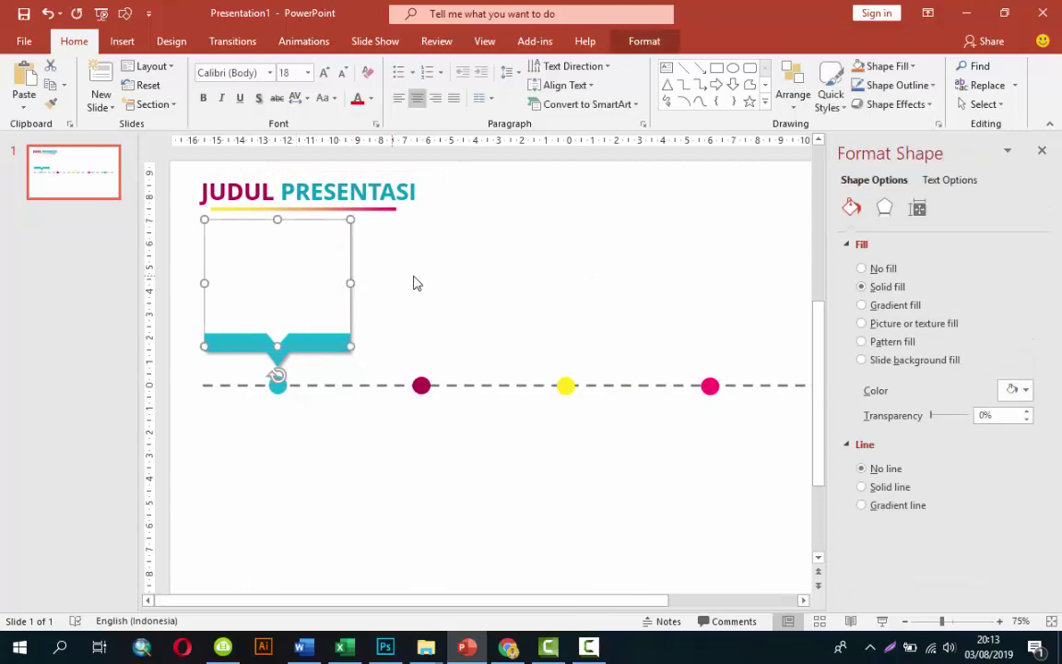
{"action": "left_click", "coordinate": [498, 291]}
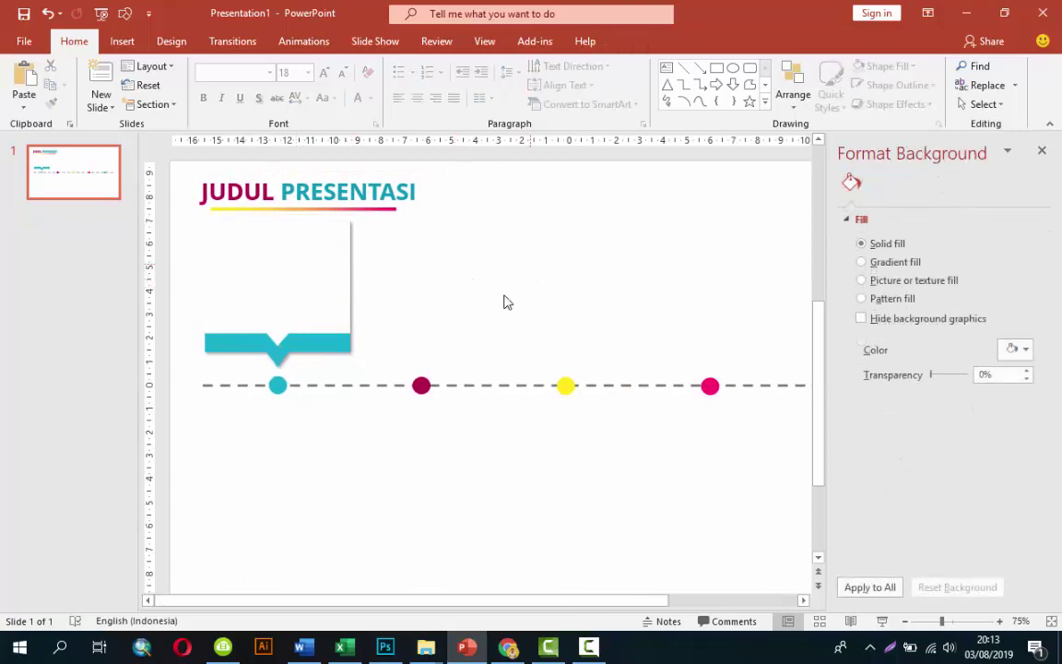
{"action": "left_click", "coordinate": [340, 347]}
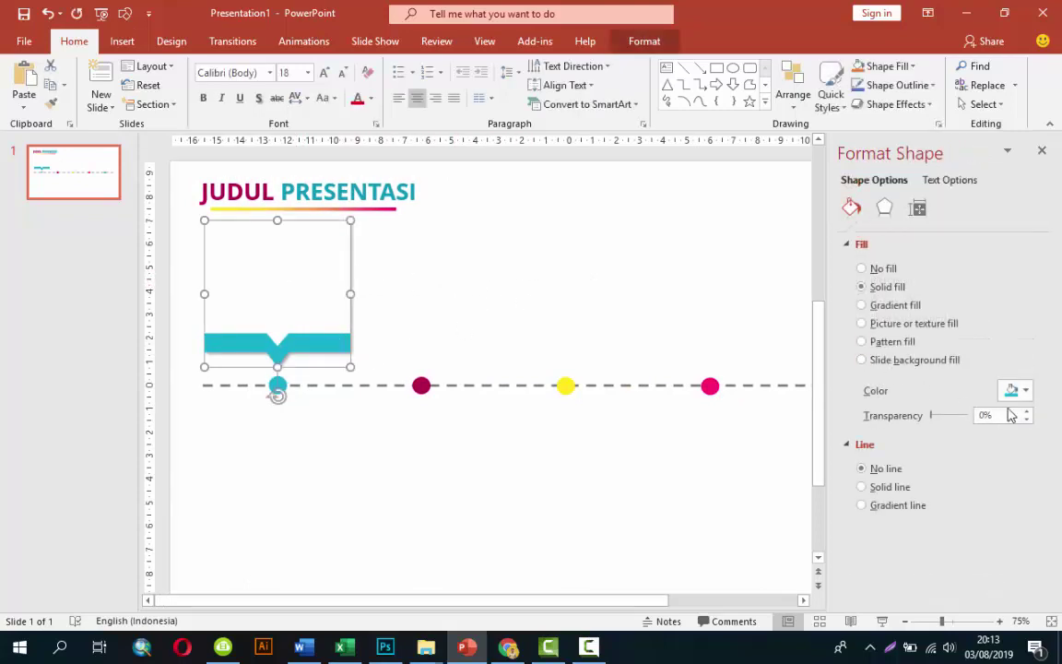
{"action": "left_click", "coordinate": [885, 210]}
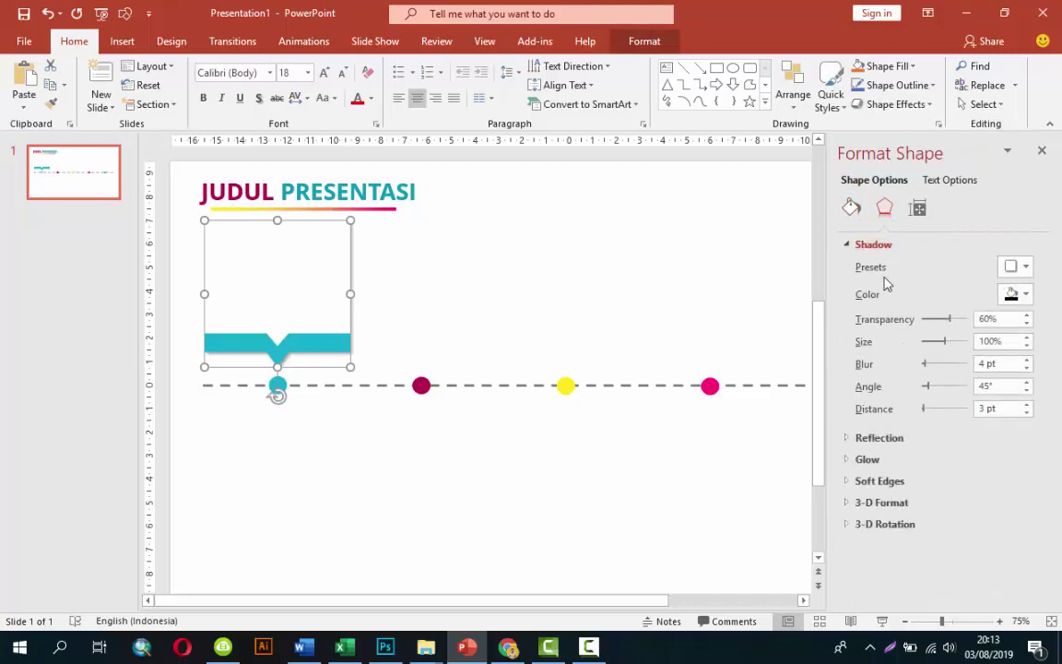
{"action": "left_click", "coordinate": [1012, 270]}
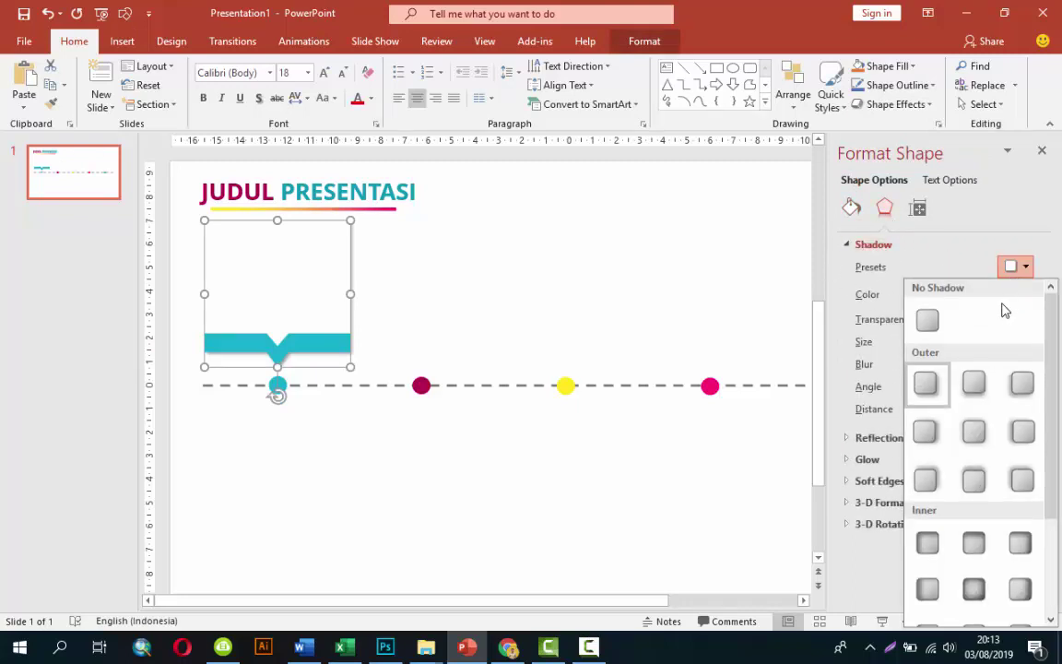
{"action": "left_click", "coordinate": [974, 431]}
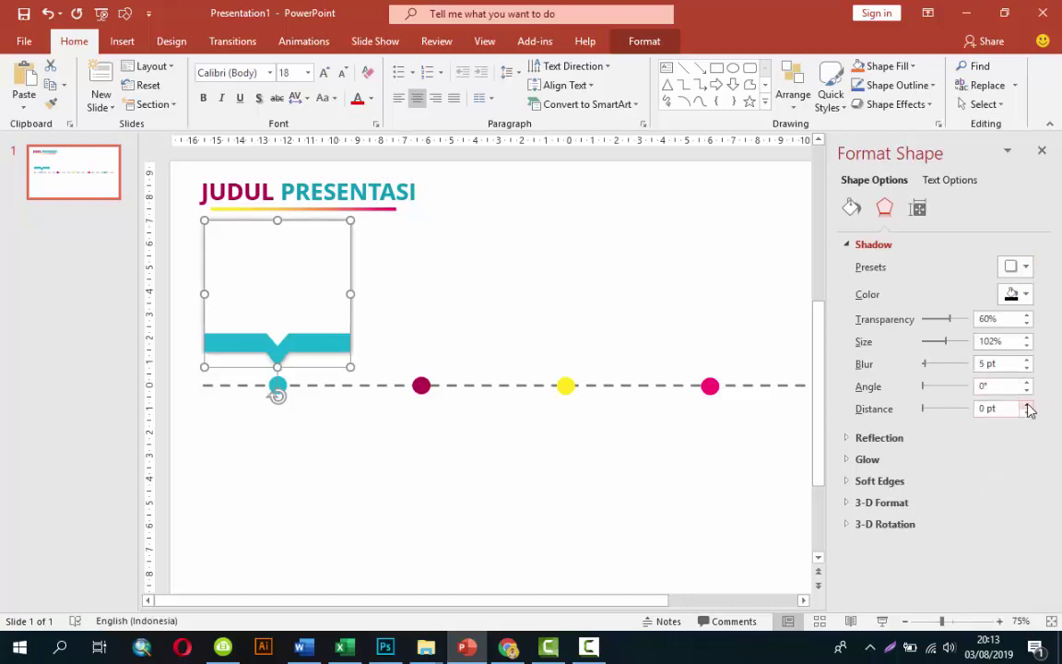
{"action": "left_click", "coordinate": [1028, 405]}
{"action": "left_click", "coordinate": [1027, 405]}
{"action": "left_click", "coordinate": [1027, 404]}
{"action": "left_click", "coordinate": [1027, 405]}
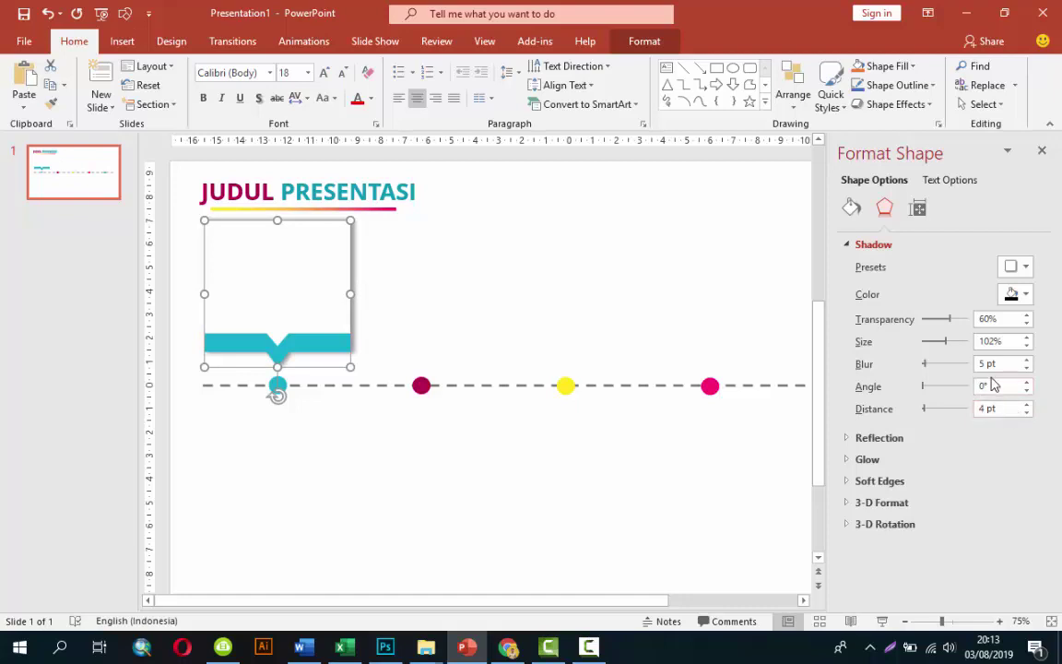
{"action": "left_click", "coordinate": [617, 295]}
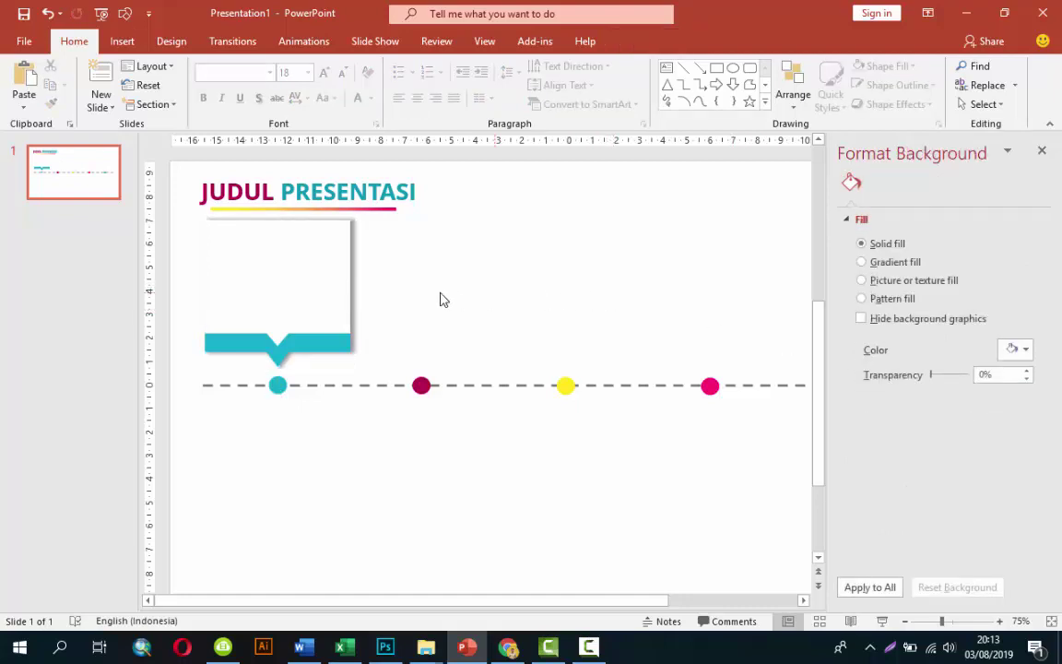
- Select both parts of the turquoise callout and place a copy above the yellow dot
{"action": "scroll", "coordinate": [516, 267], "scroll_direction": "down", "scroll_amount": 1}
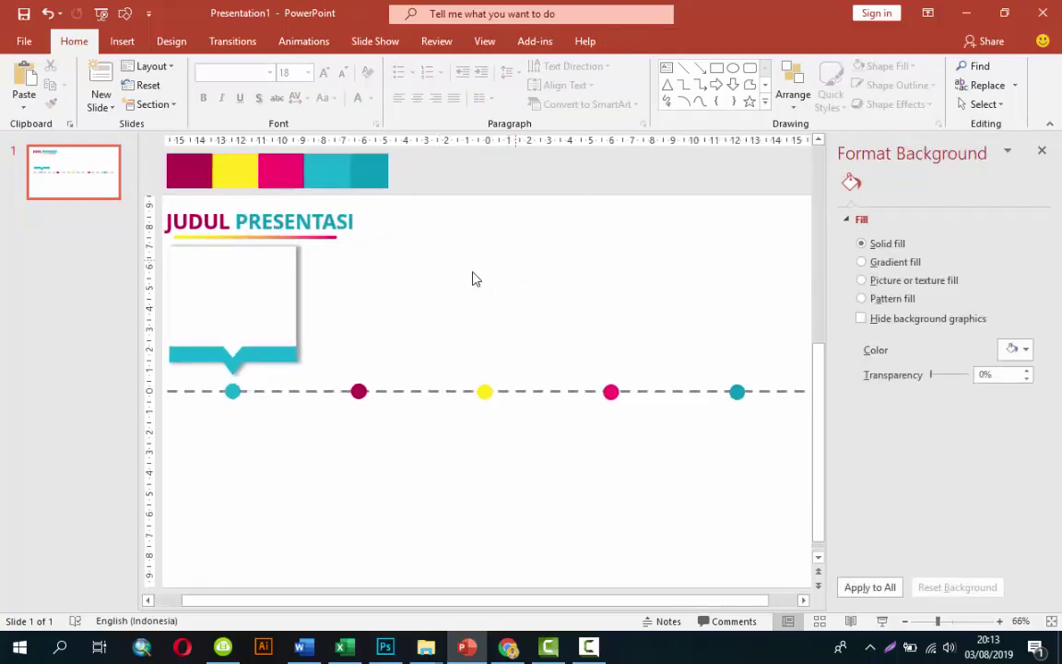
{"action": "left_click", "coordinate": [273, 362]}
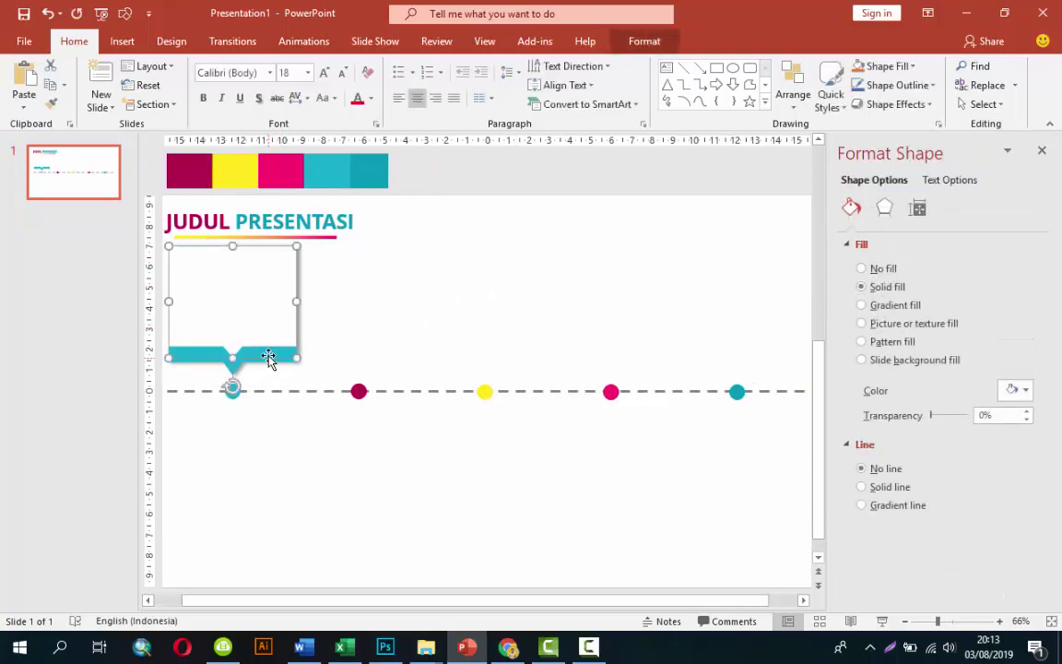
{"action": "left_click", "coordinate": [268, 354], "text": "shift"}
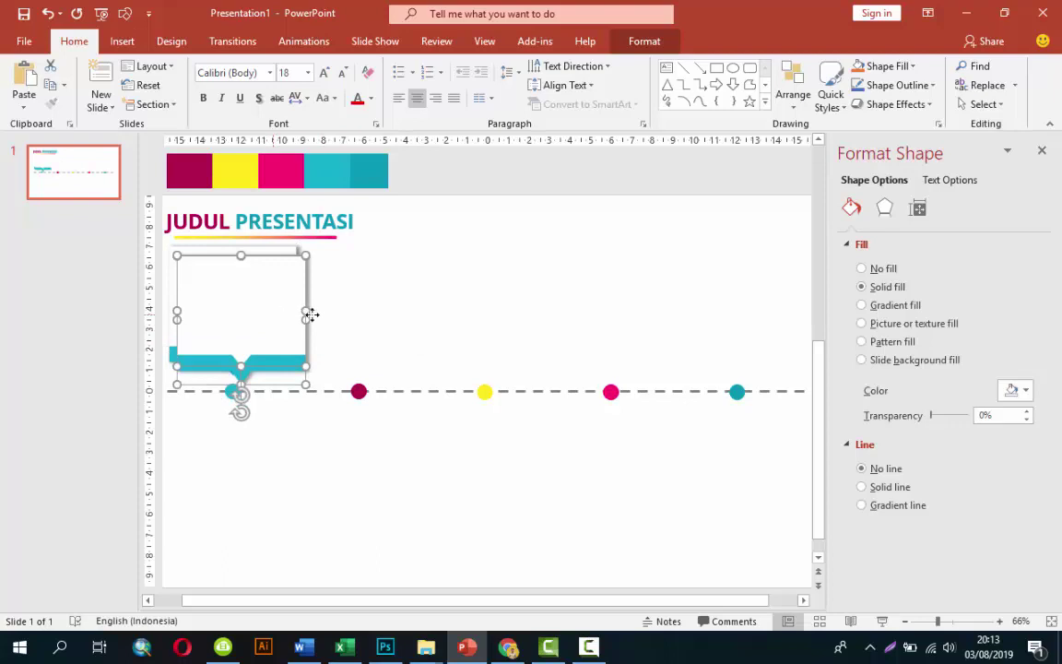
{"action": "left_click_drag", "start_coordinate": [308, 312], "coordinate": [518, 305], "text": "ctrl"}
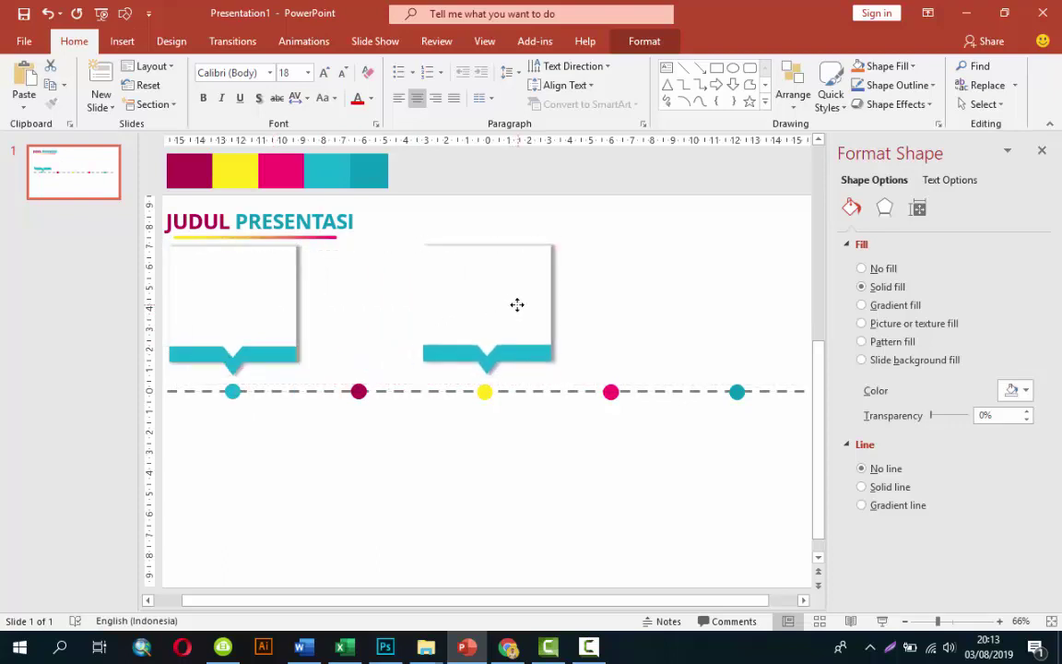
{"action": "left_click_drag", "start_coordinate": [515, 305], "coordinate": [515, 306]}
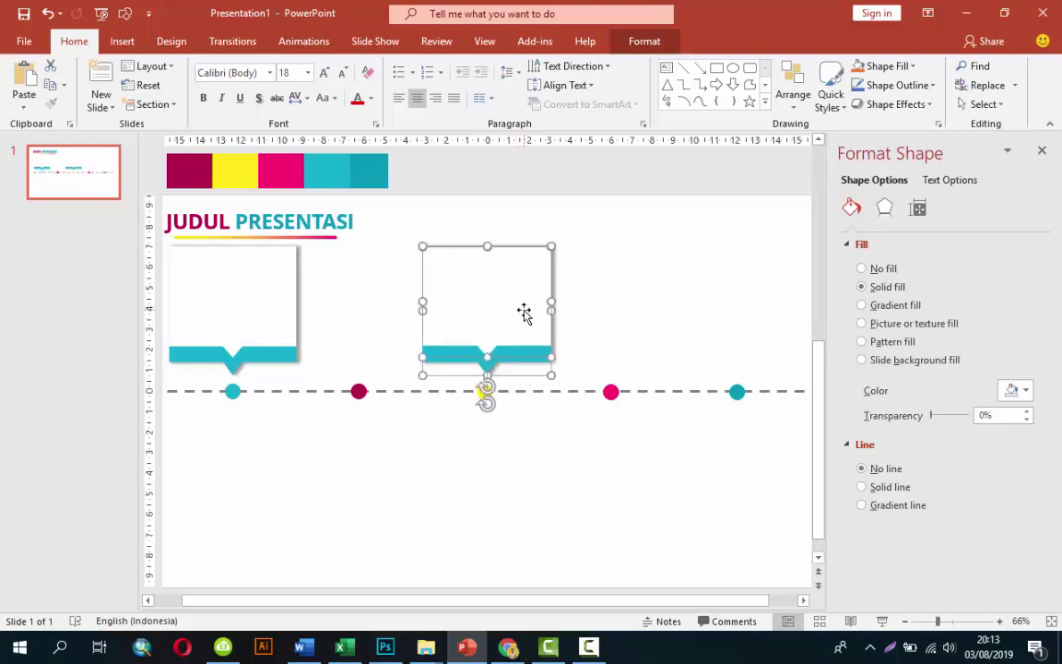
- Duplicate the callout again and align the copy above the last teal dot
{"action": "key", "text": "ctrl+d"}
{"action": "scroll", "coordinate": [738, 343], "scroll_direction": "up", "scroll_amount": 5, "text": "ctrl"}
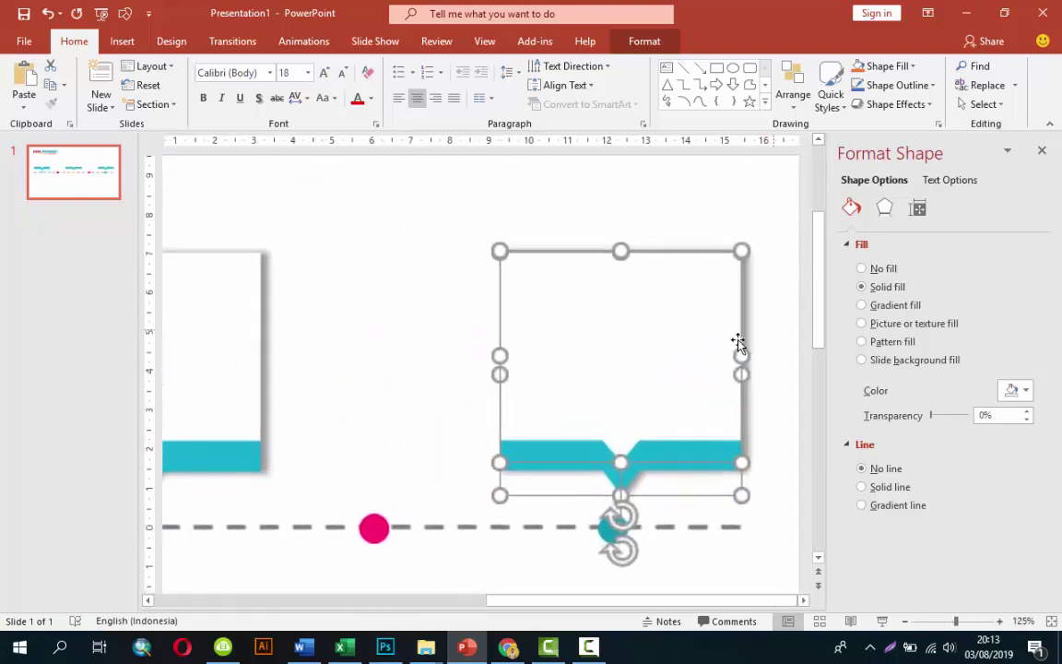
{"action": "left_click_drag", "start_coordinate": [675, 379], "coordinate": [666, 377]}
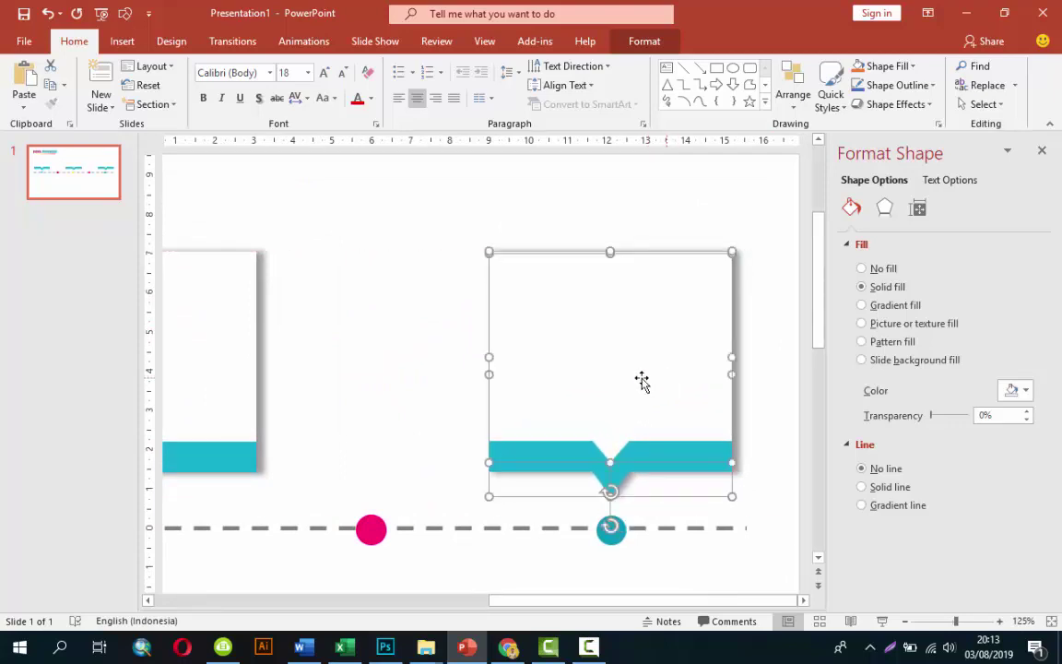
{"action": "left_click", "coordinate": [474, 600]}
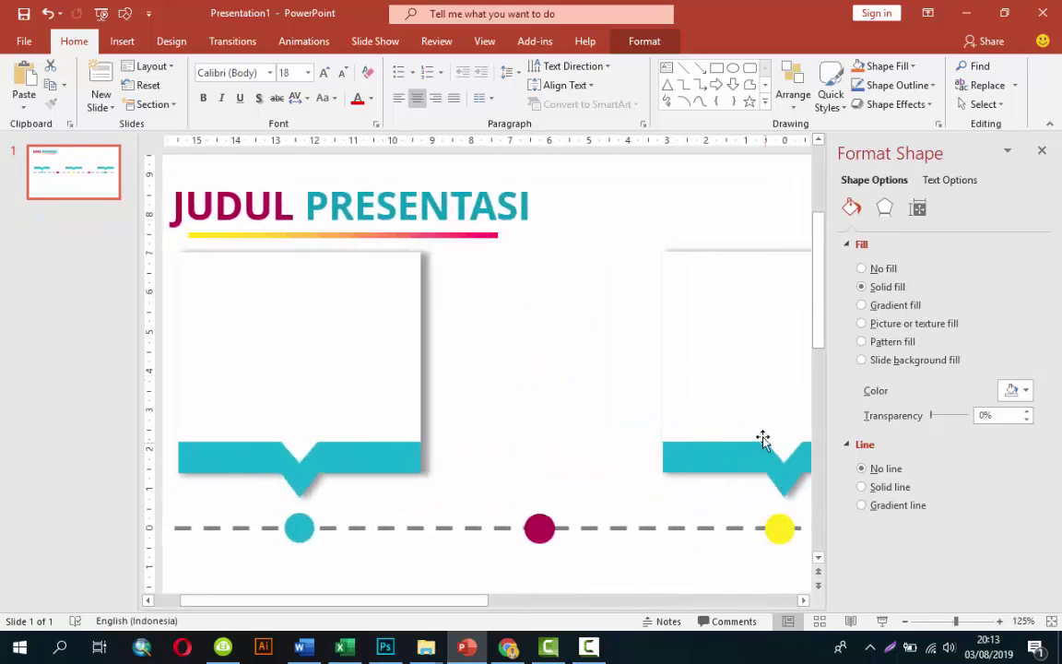
{"action": "left_click_drag", "start_coordinate": [739, 444], "coordinate": [735, 444]}
{"action": "scroll", "coordinate": [738, 444], "scroll_direction": "down", "scroll_amount": 5, "text": "ctrl"}
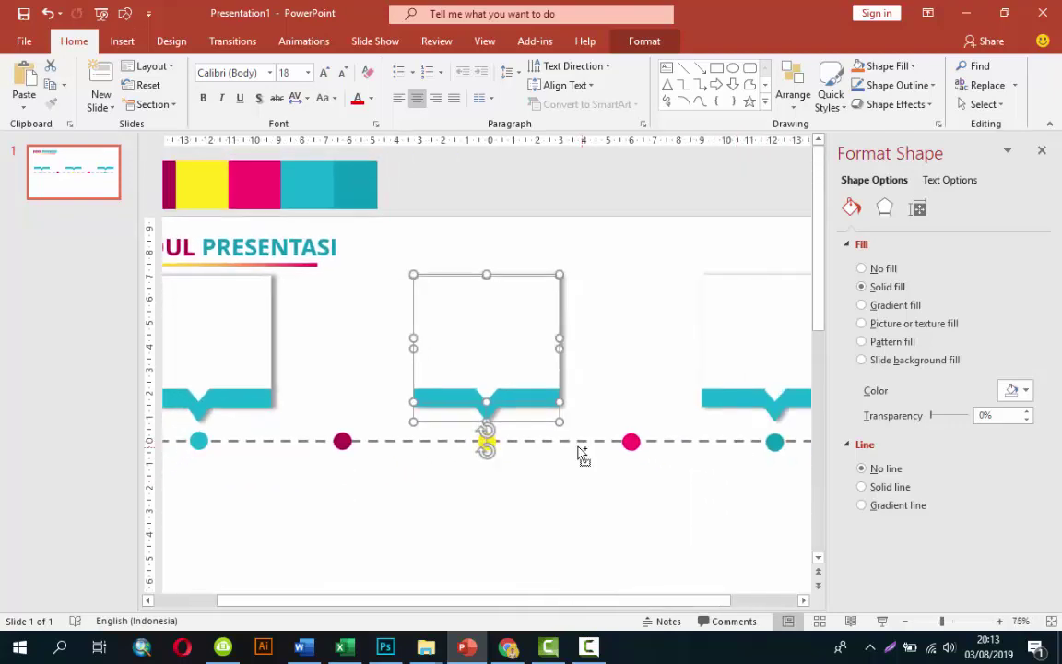
- Copy and paste another callout and move it below the timeline
{"action": "key", "text": "ctrl+c"}
{"action": "key", "text": "ctrl+v"}
{"action": "mouse_move", "coordinate": [532, 356]}
{"action": "left_mouse_down"}
{"action": "mouse_move", "coordinate": [399, 519]}
{"action": "mouse_move", "coordinate": [388, 517]}
{"action": "left_mouse_up"}
- Flip the lower callout vertically and move it under the second timeline dot
{"action": "left_click", "coordinate": [641, 43]}
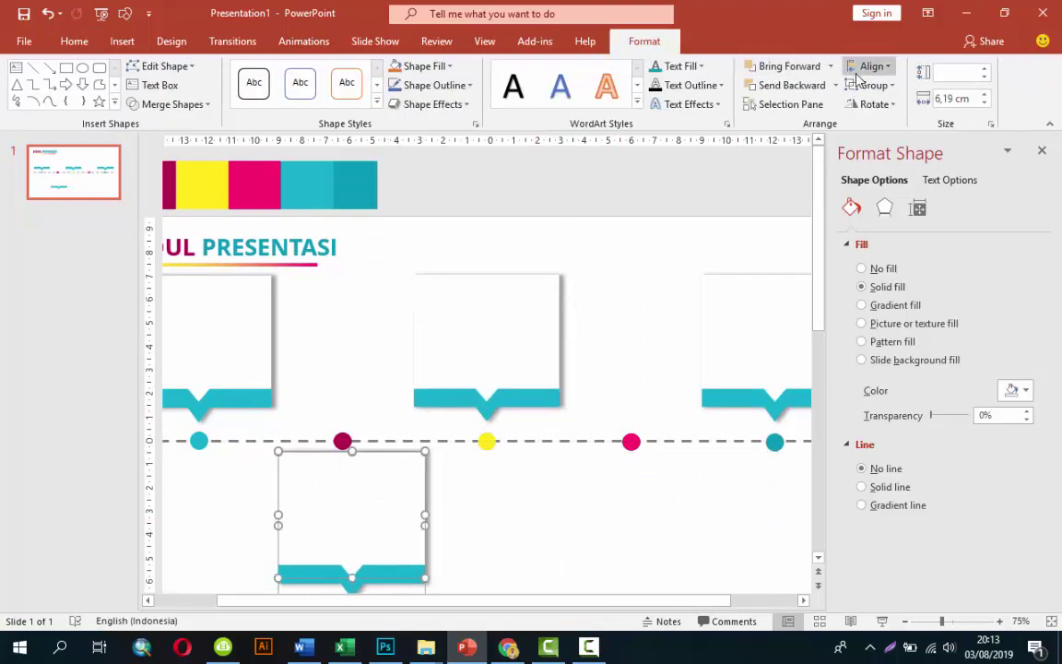
{"action": "left_click", "coordinate": [876, 105]}
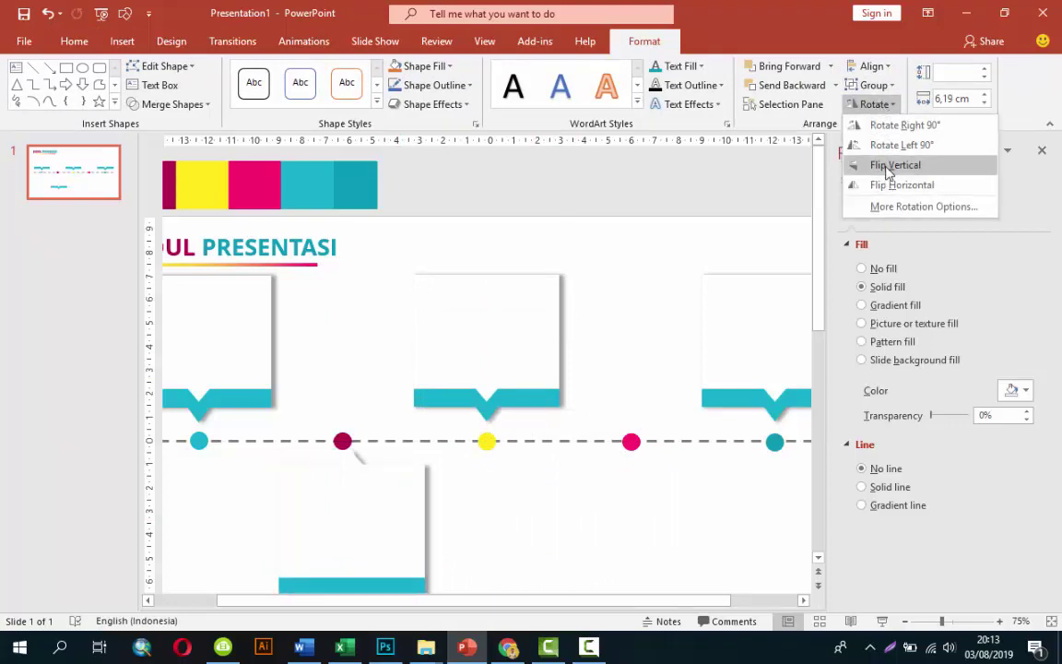
{"action": "left_click", "coordinate": [887, 166]}
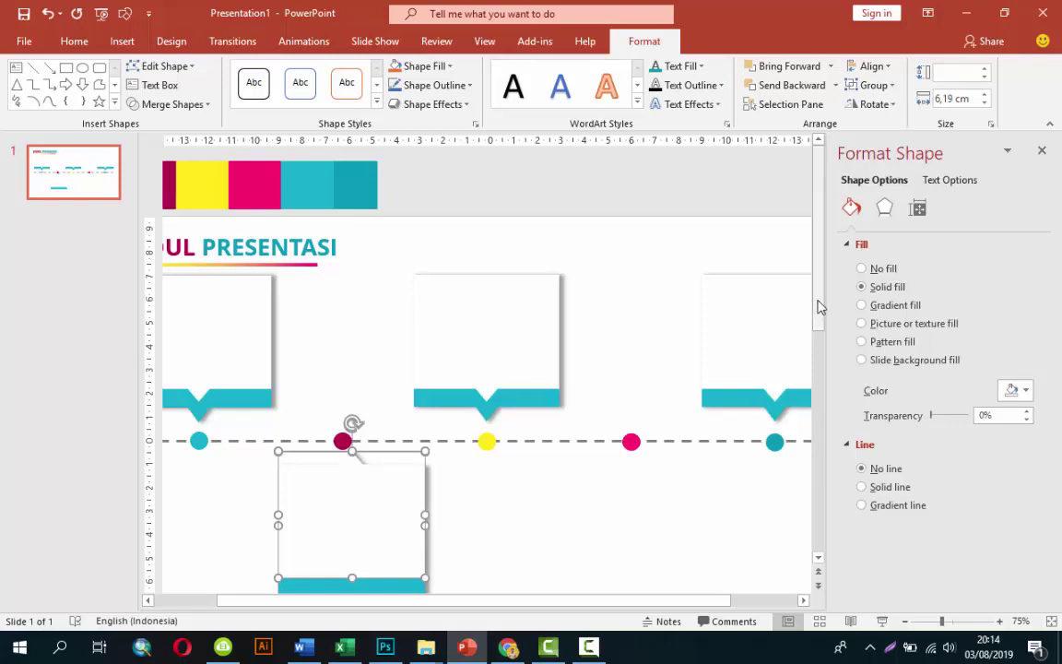
{"action": "scroll", "coordinate": [735, 379], "scroll_direction": "down", "scroll_amount": 1}
{"action": "left_click_drag", "start_coordinate": [387, 516], "coordinate": [386, 511]}
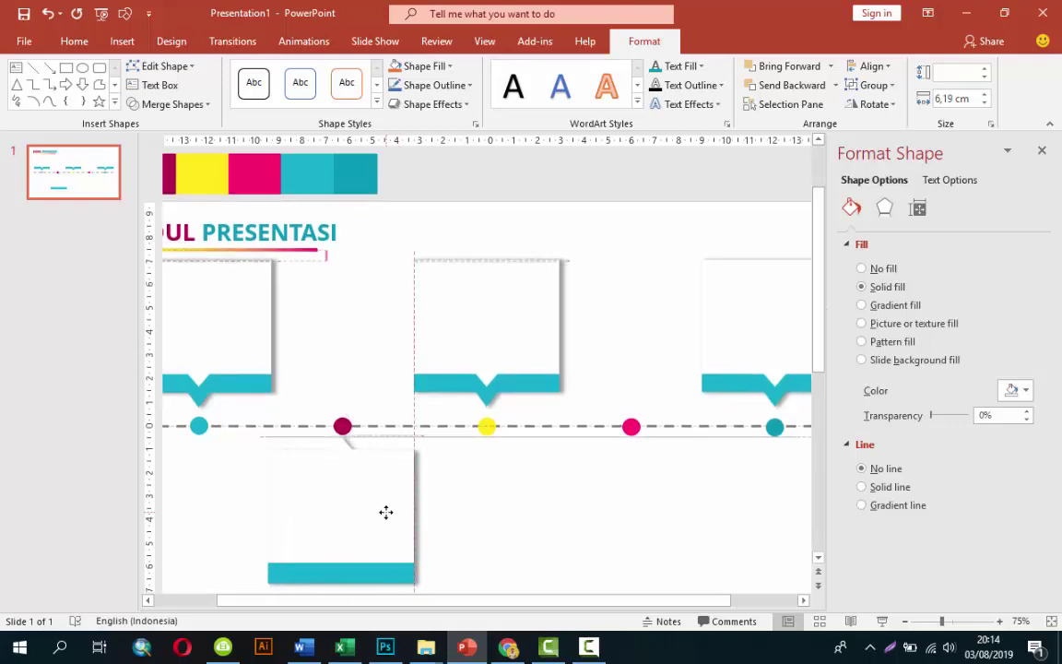
{"action": "left_click", "coordinate": [511, 531]}
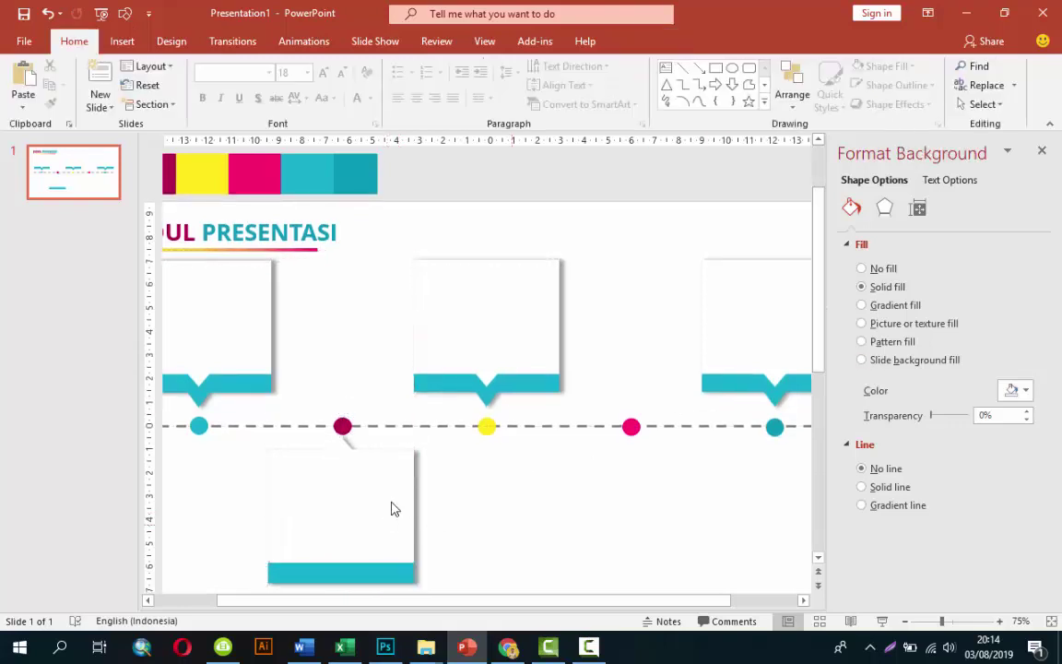
{"action": "left_click", "coordinate": [375, 501]}
{"action": "left_click_drag", "start_coordinate": [374, 498], "coordinate": [377, 517]}
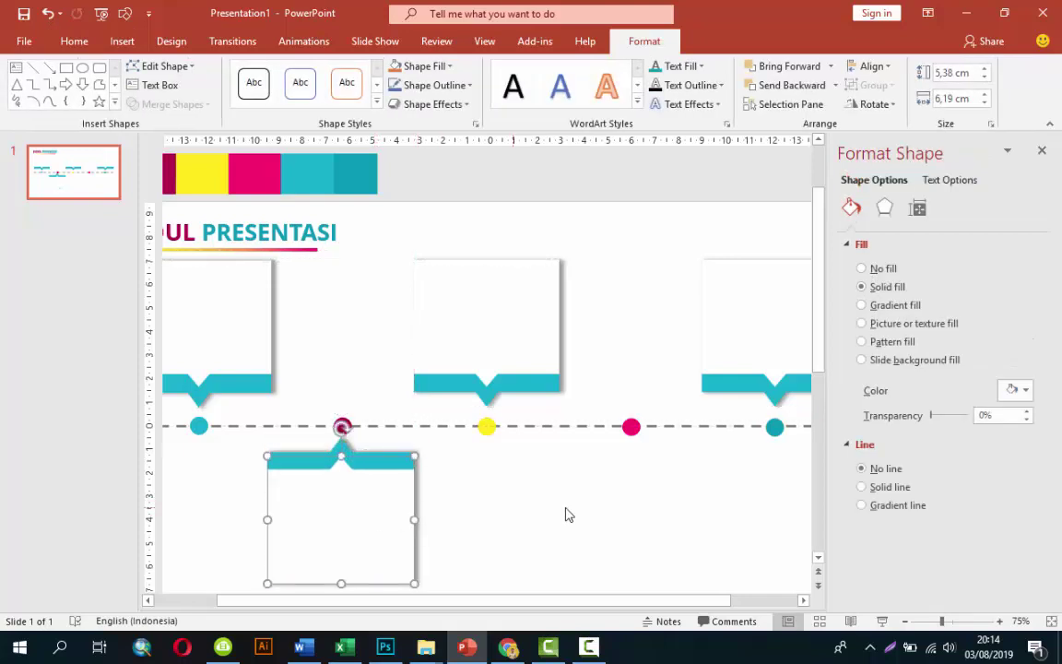
{"action": "left_click", "coordinate": [570, 515]}
- Place a copy of the lower callout under the pink fourth dot
{"action": "scroll", "coordinate": [570, 515], "scroll_direction": "down", "scroll_amount": 1, "text": "ctrl"}
{"action": "left_click", "coordinate": [384, 453]}
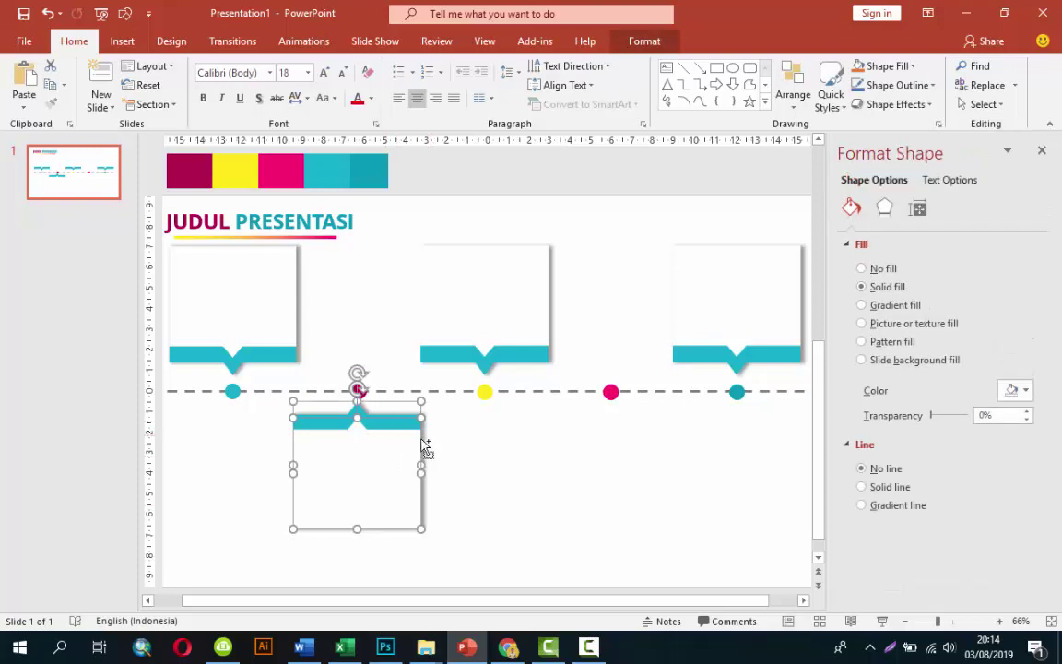
{"action": "mouse_move", "coordinate": [396, 443]}
{"action": "left_mouse_down", "text": "ctrl"}
{"action": "mouse_move", "coordinate": [656, 455]}
{"action": "mouse_move", "coordinate": [642, 448]}
{"action": "left_mouse_up", "text": "ctrl"}
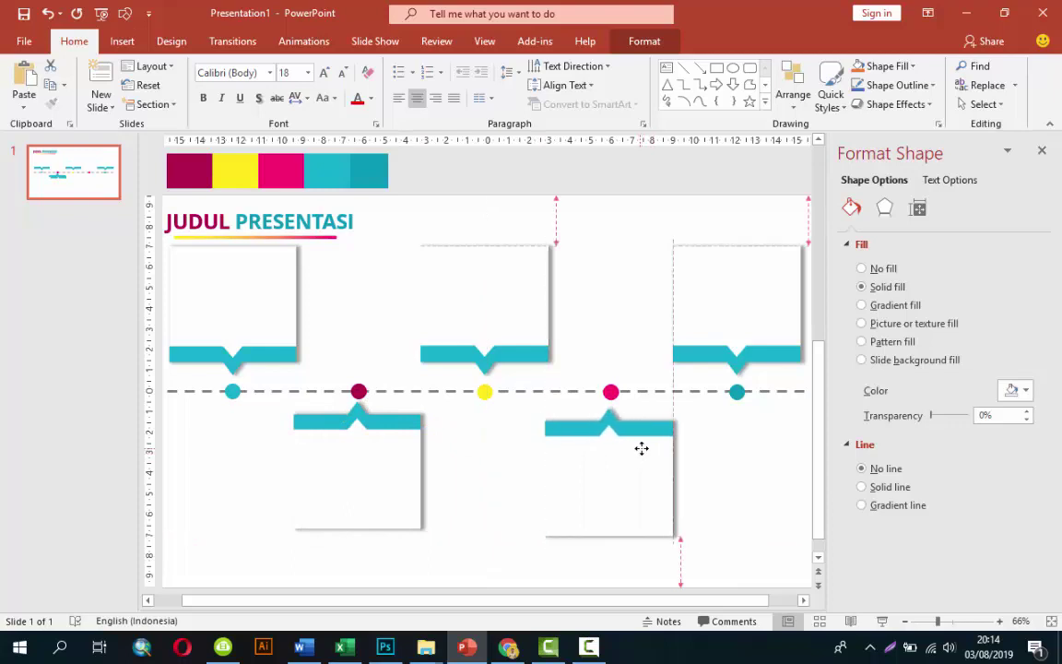
{"action": "left_click", "coordinate": [731, 455]}
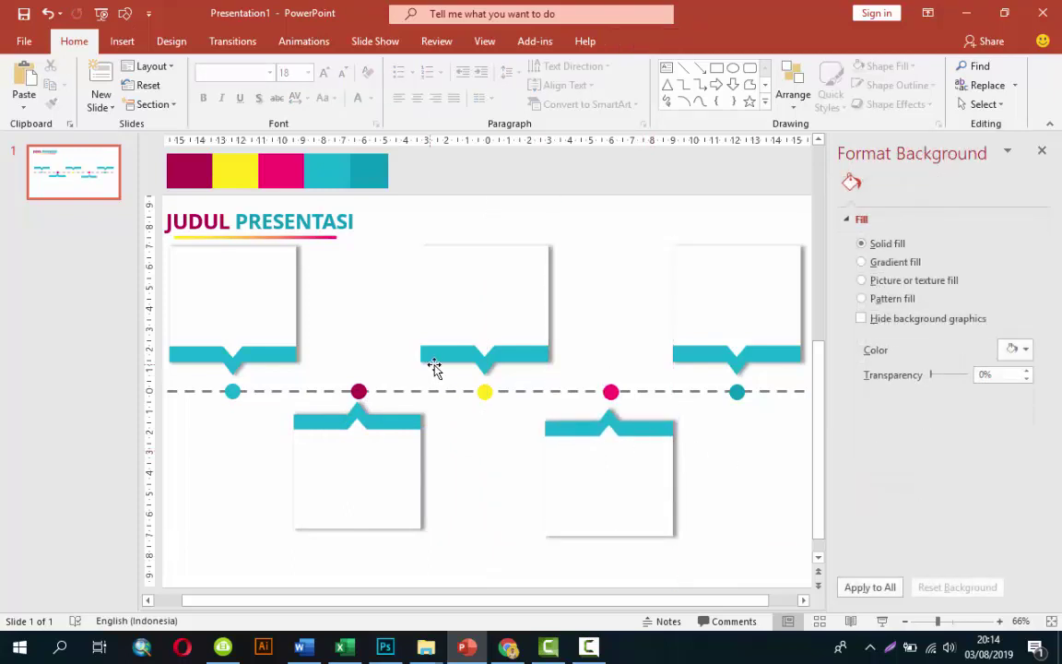
- Colour the lower-left callout burgundy and the lower-right callout pink to match their dots
{"action": "left_click", "coordinate": [393, 418]}
{"action": "left_click", "coordinate": [1017, 390]}
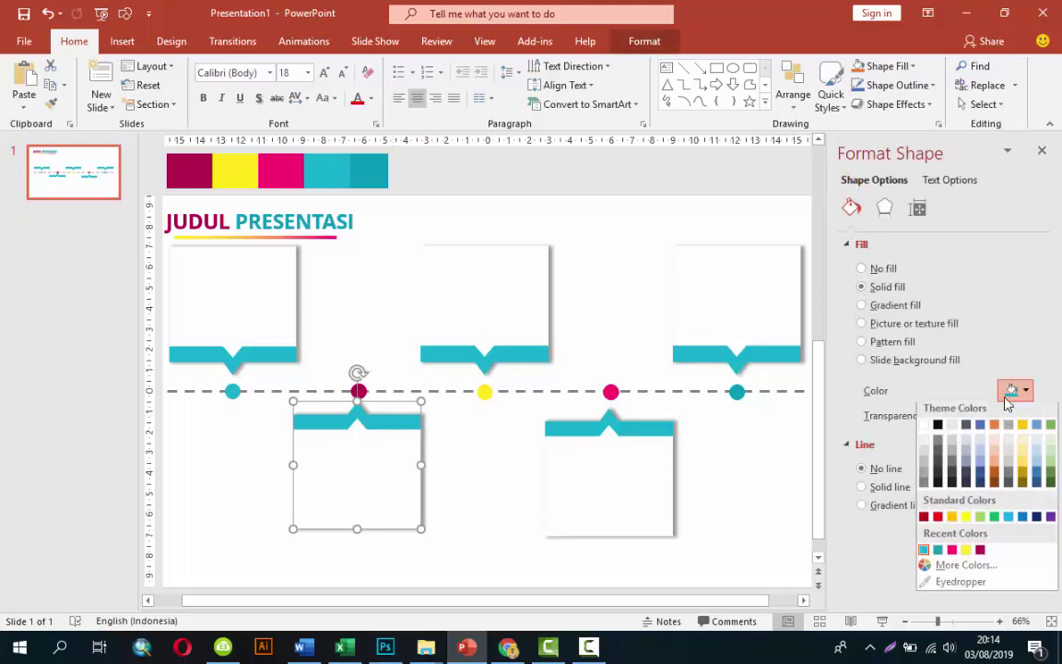
{"action": "left_click", "coordinate": [980, 554]}
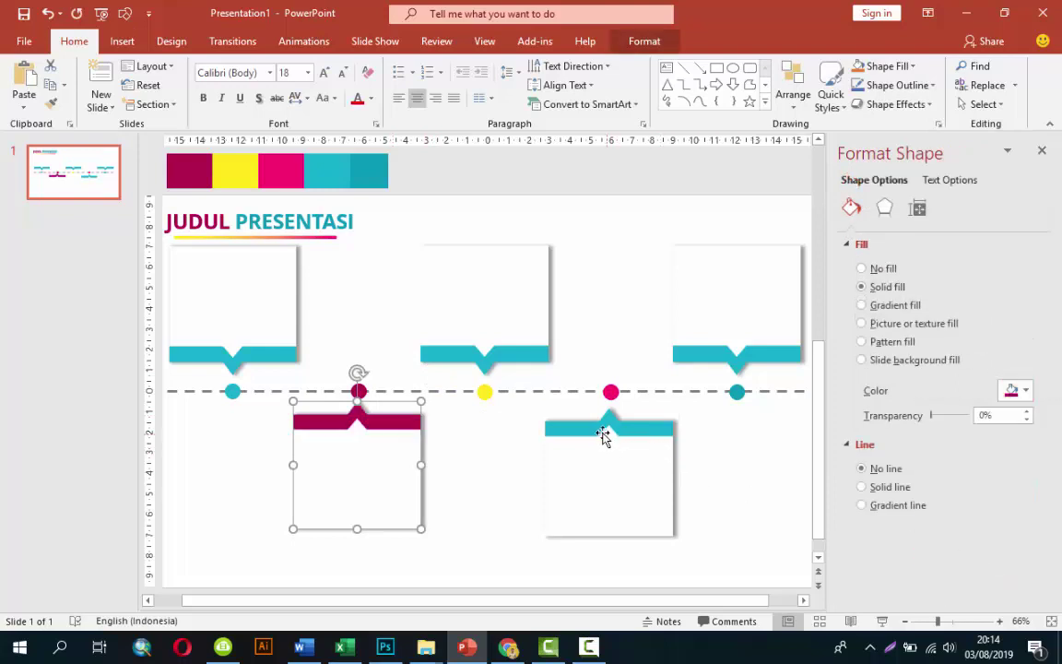
{"action": "left_click", "coordinate": [590, 426]}
{"action": "left_click", "coordinate": [1025, 390]}
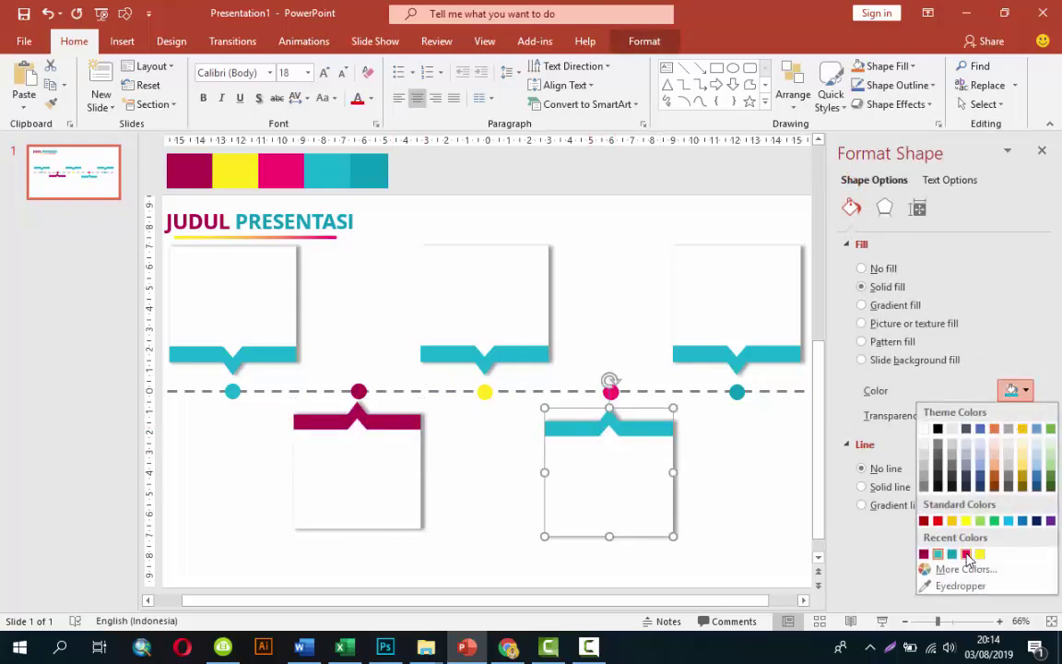
{"action": "left_click", "coordinate": [872, 553]}
- Colour the top-middle callout yellow and the top-right callout a darker teal
{"action": "left_click", "coordinate": [539, 369]}
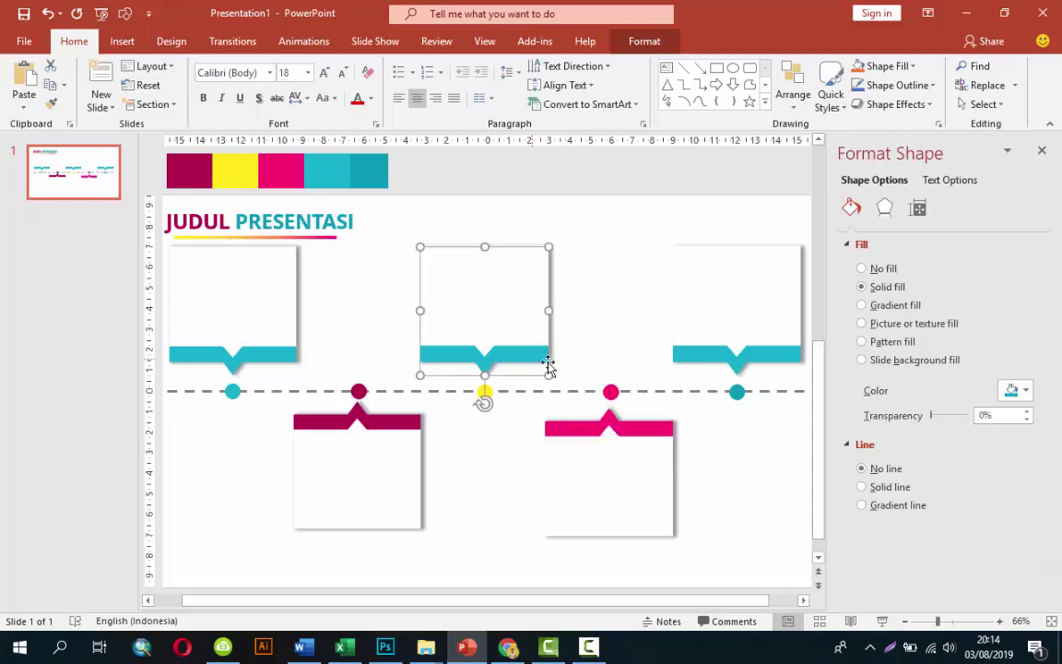
{"action": "left_click", "coordinate": [1026, 390]}
{"action": "left_click", "coordinate": [983, 564]}
{"action": "left_click", "coordinate": [785, 367]}
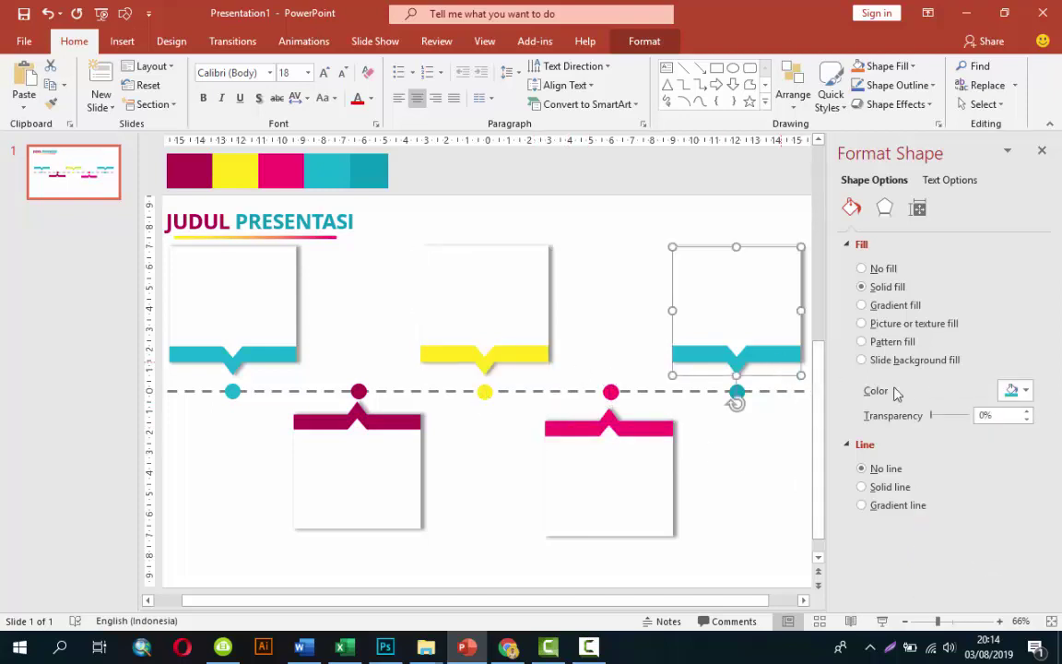
{"action": "left_click", "coordinate": [1026, 390]}
{"action": "left_click", "coordinate": [981, 553]}
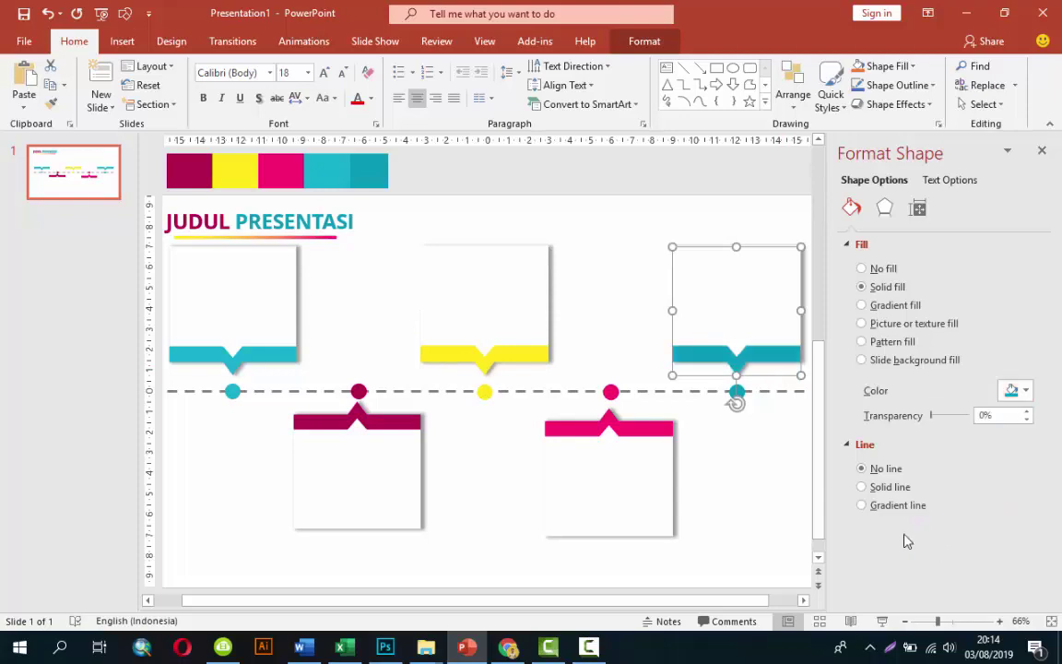
{"action": "left_click", "coordinate": [768, 505]}
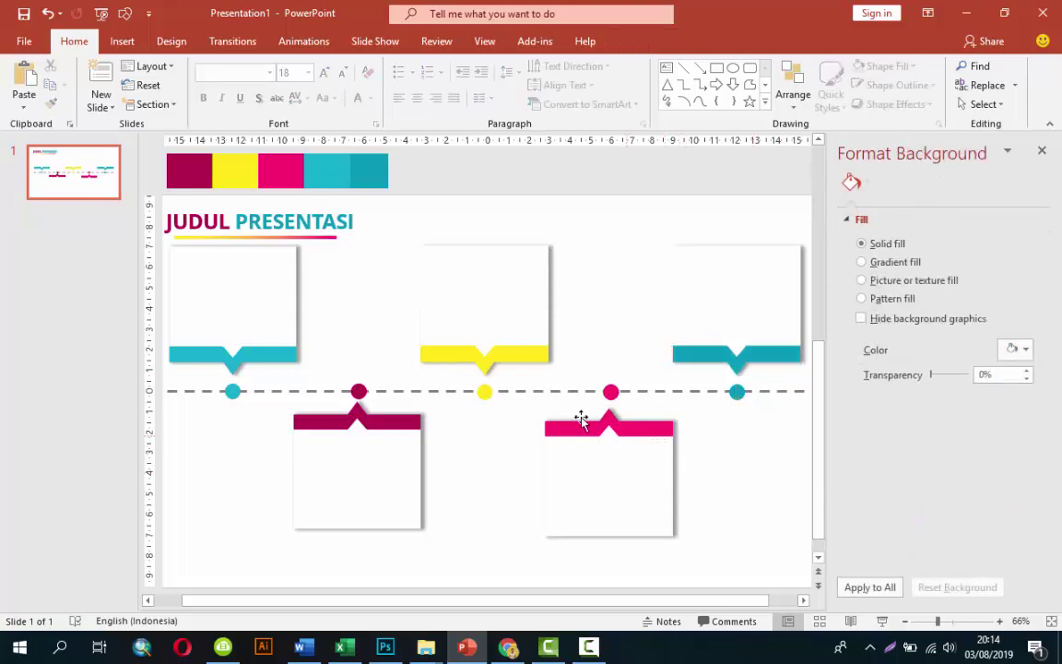
{"action": "scroll", "coordinate": [574, 399], "scroll_direction": "down", "scroll_amount": 1}
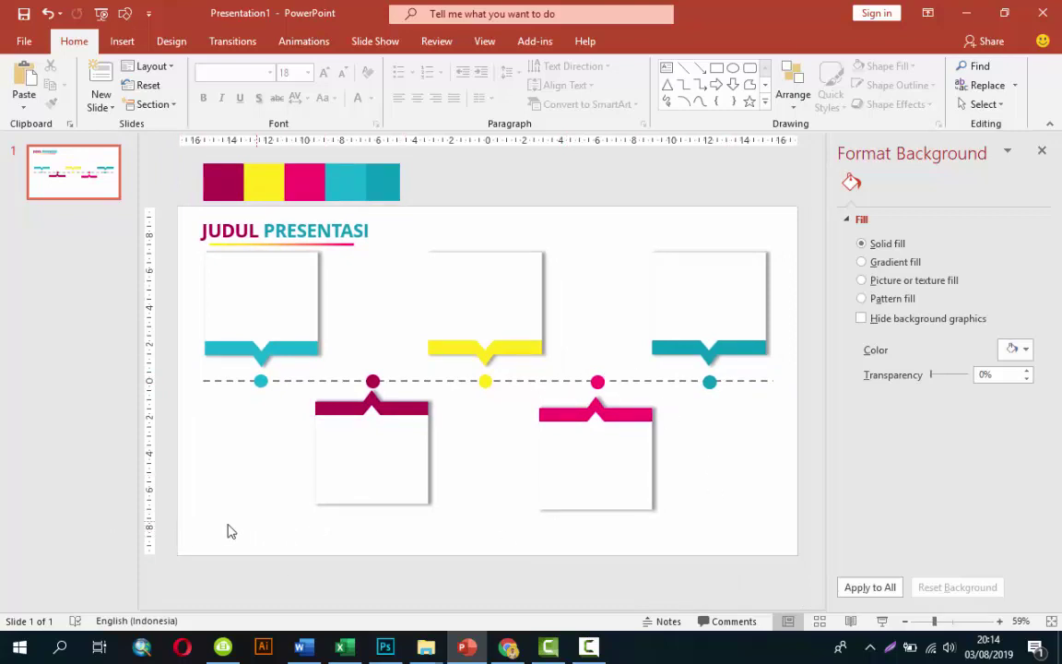
- Marquee-select all timeline shapes and drag them lower on the slide
{"action": "left_click_drag", "start_coordinate": [168, 528], "coordinate": [817, 242]}
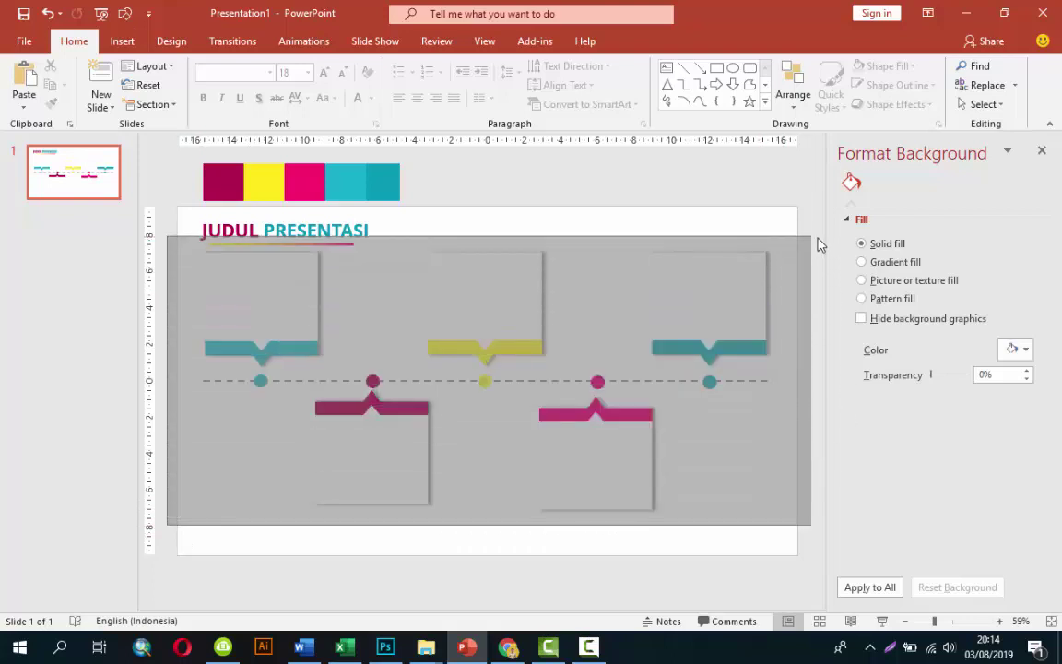
{"action": "left_click_drag", "start_coordinate": [817, 242], "coordinate": [817, 241]}
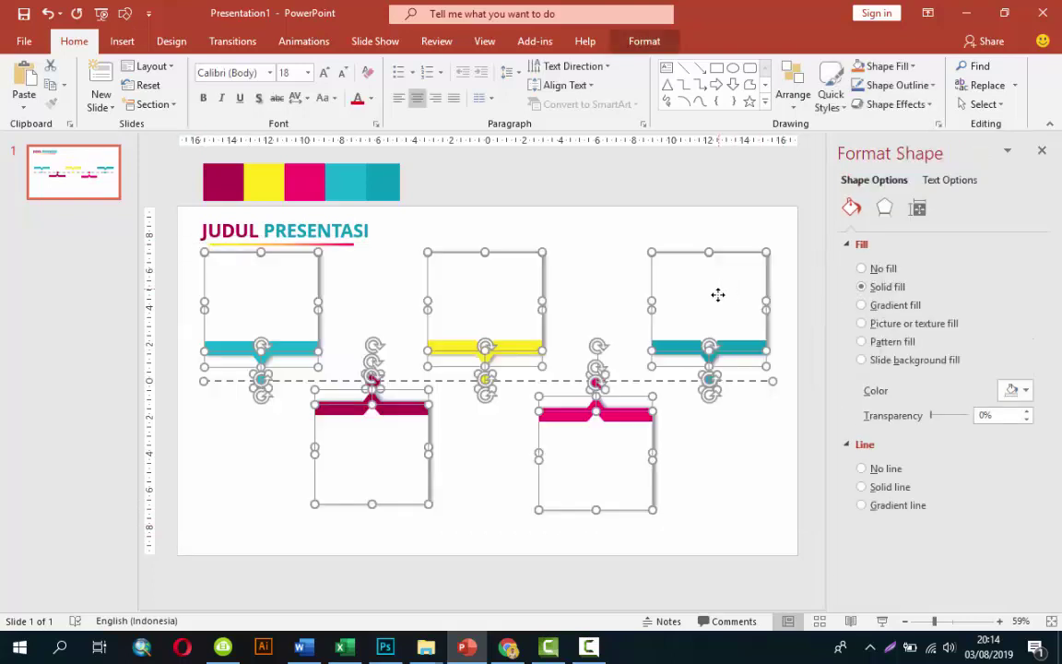
{"action": "left_click_drag", "start_coordinate": [717, 294], "coordinate": [719, 315]}
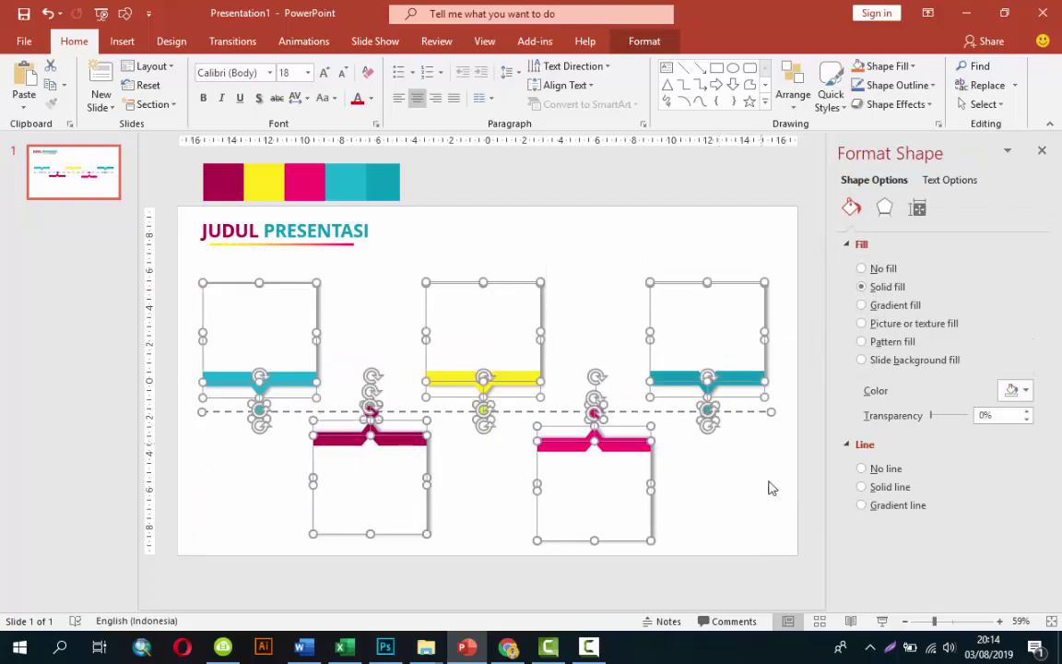
{"action": "left_click", "coordinate": [772, 488]}
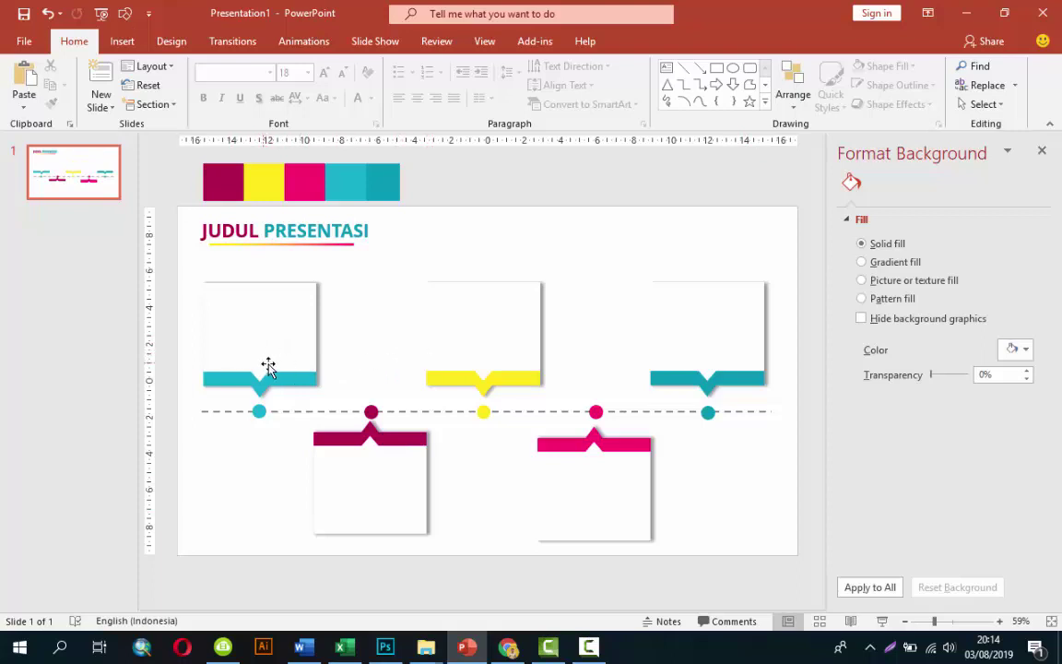
{"action": "left_click", "coordinate": [122, 48]}
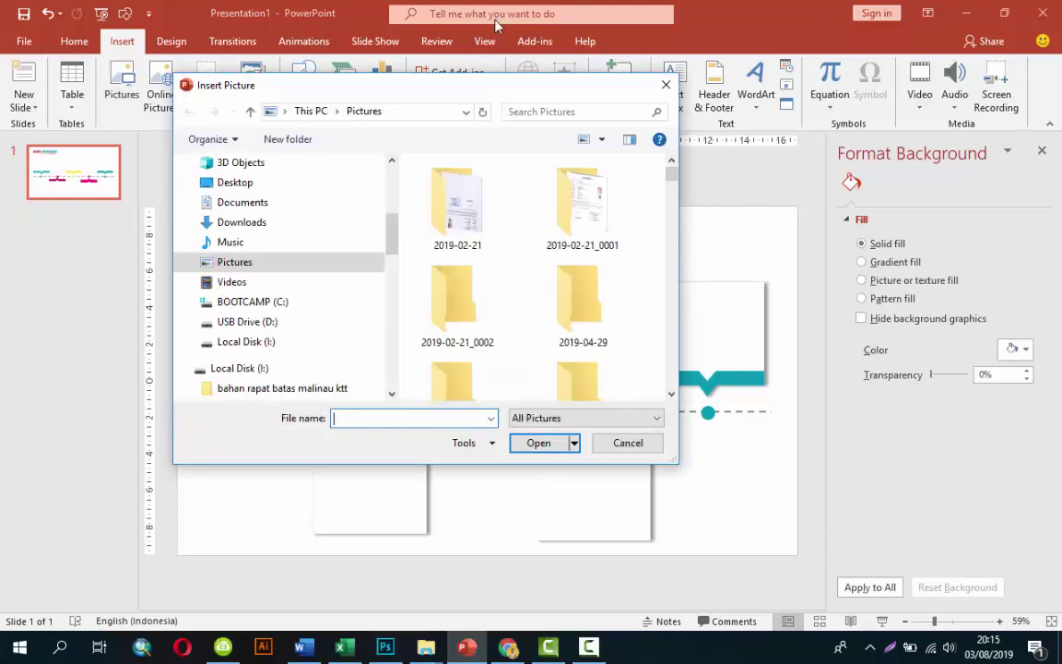
- Insert the coin icon from the ICON > FINANCIAL ICON SVG folder
{"action": "scroll", "coordinate": [351, 277], "scroll_direction": "down", "scroll_amount": 5}
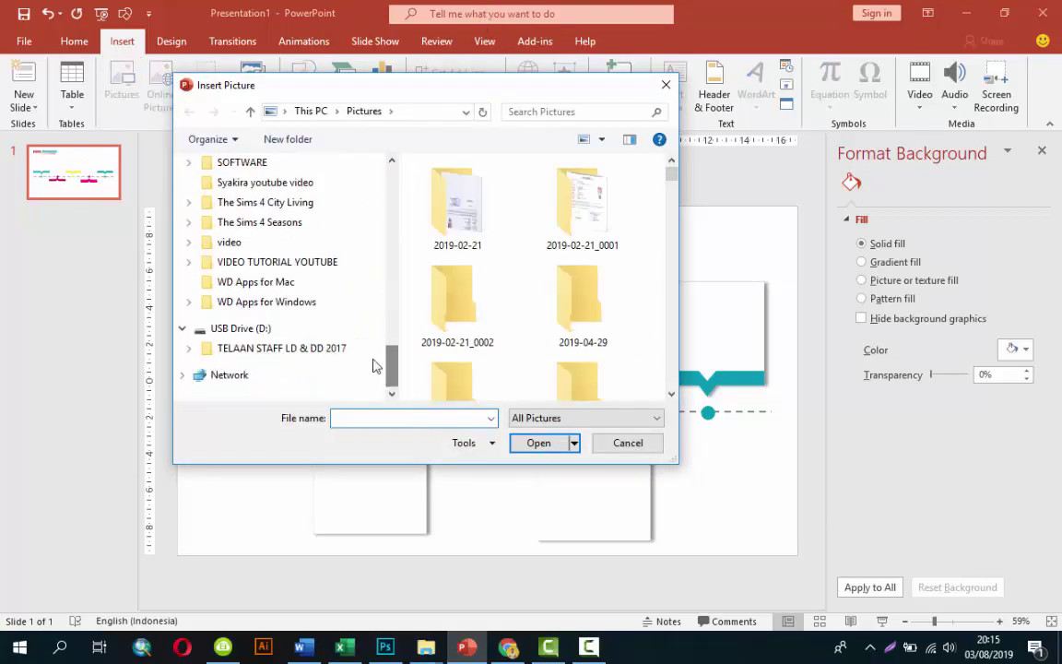
{"action": "left_click", "coordinate": [189, 262]}
{"action": "left_click", "coordinate": [194, 262]}
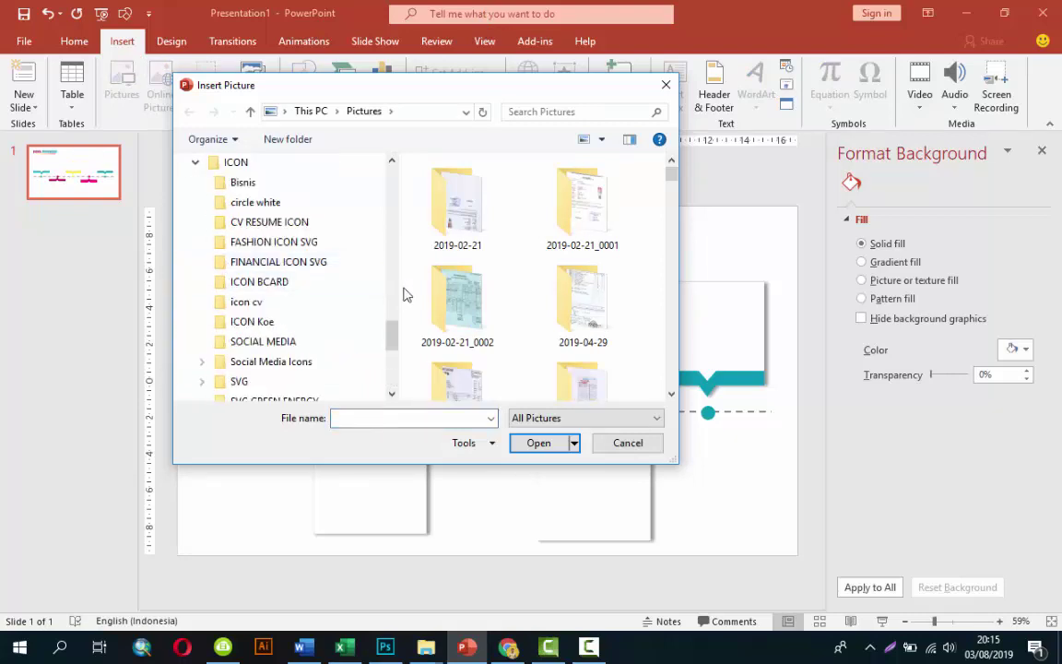
{"action": "left_click", "coordinate": [278, 262]}
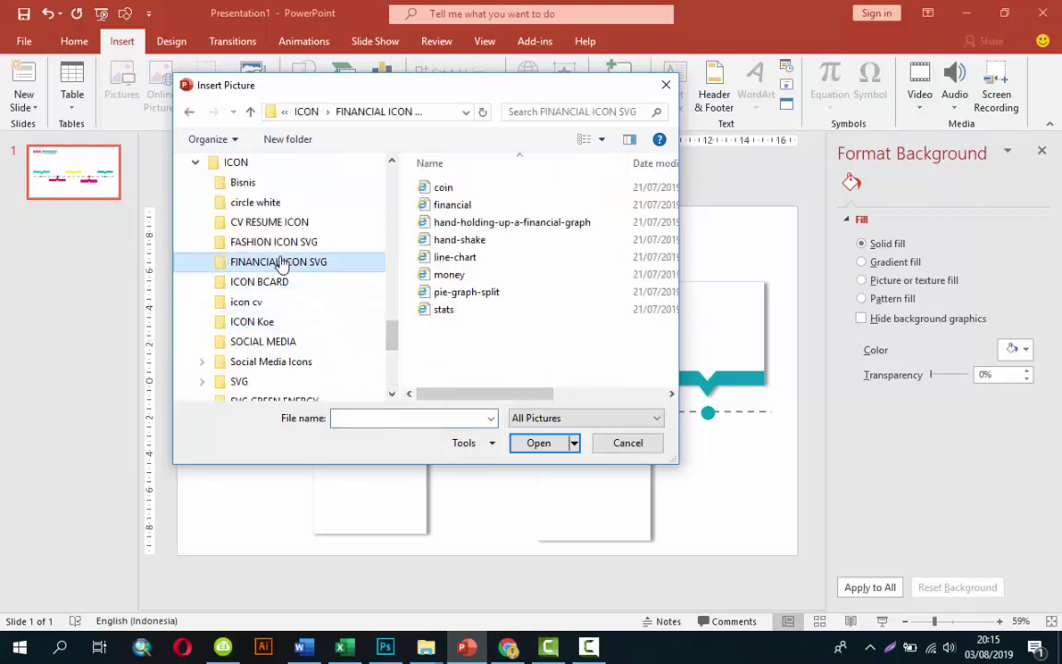
{"action": "left_click", "coordinate": [443, 188]}
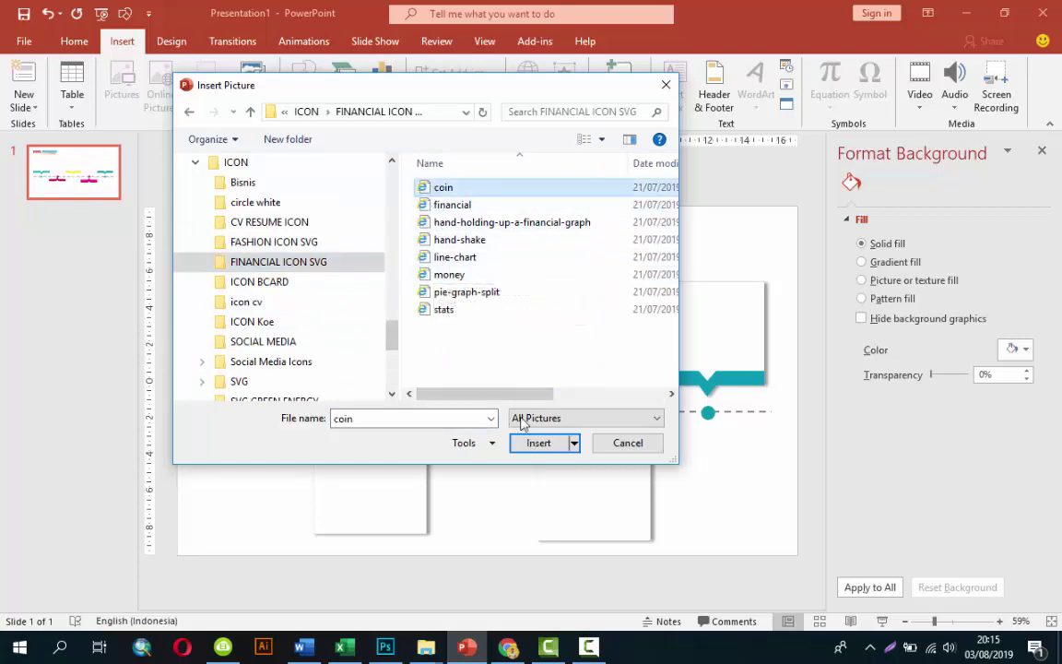
{"action": "left_click", "coordinate": [539, 443]}
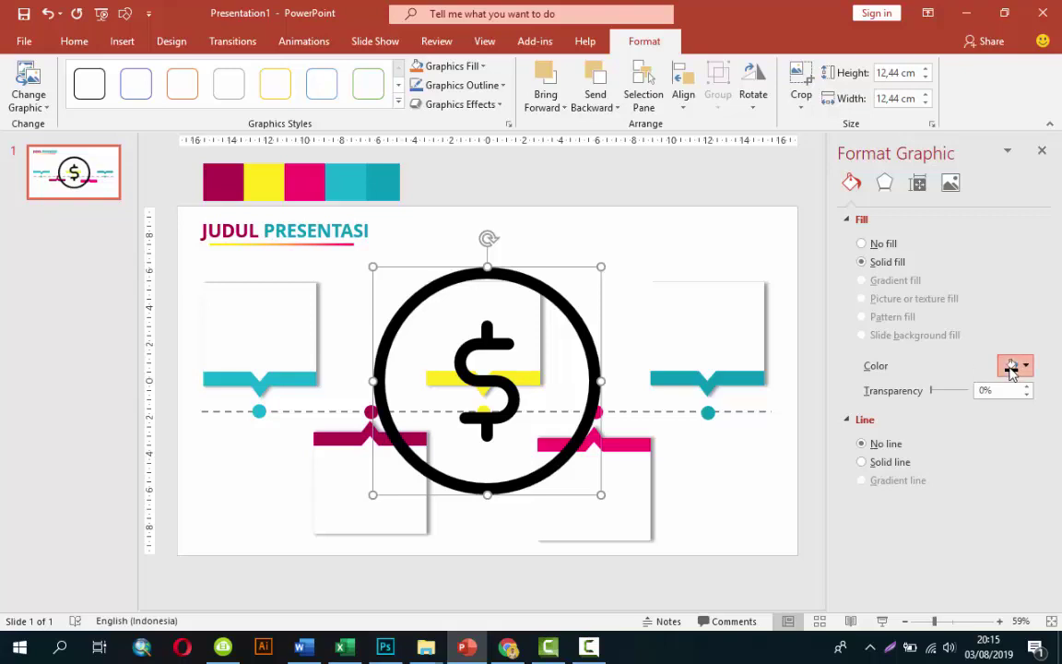
- Recolour the coin icon dark grey and size it to 1.29 cm inside the top-left callout
{"action": "left_click", "coordinate": [1011, 366]}
{"action": "left_click", "coordinate": [940, 430]}
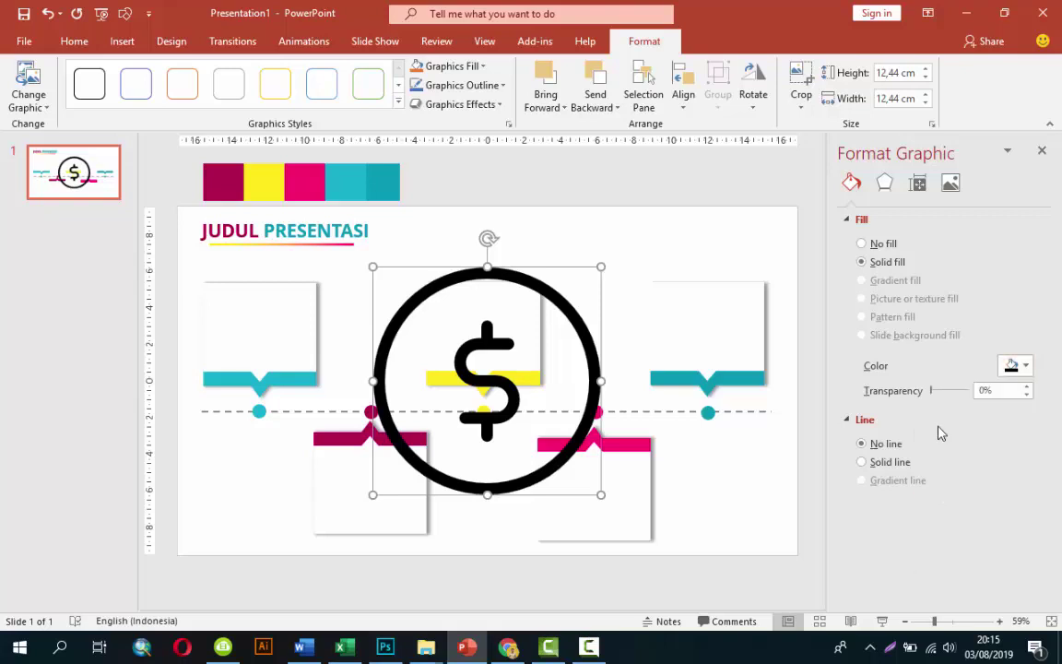
{"action": "left_click_drag", "start_coordinate": [601, 270], "coordinate": [387, 484]}
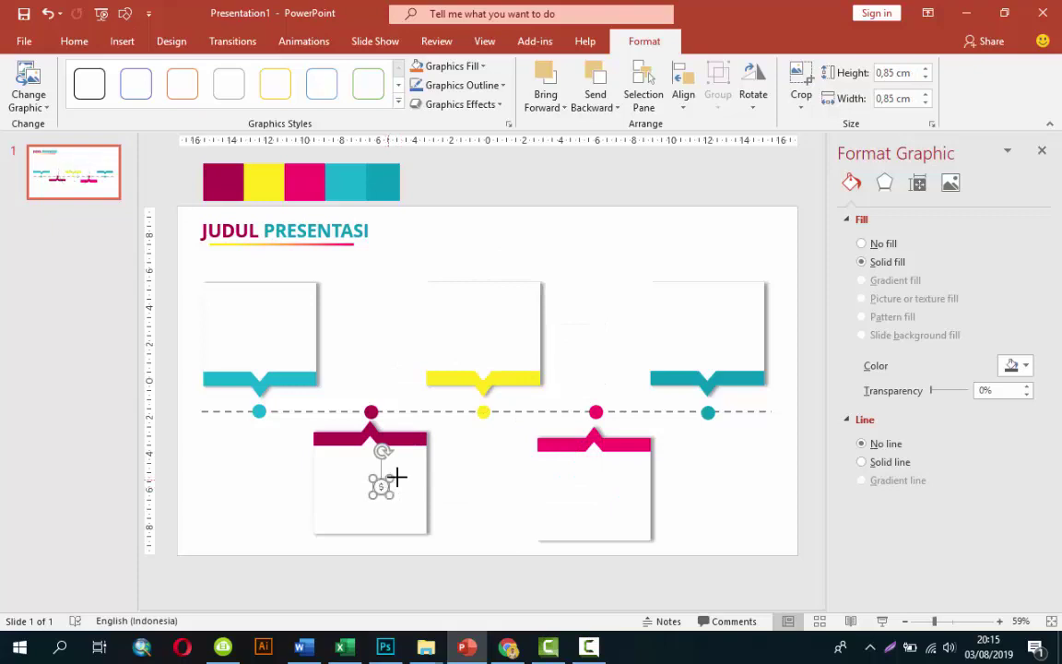
{"action": "mouse_move", "coordinate": [397, 476]}
{"action": "left_mouse_down"}
{"action": "mouse_move", "coordinate": [414, 459]}
{"action": "mouse_move", "coordinate": [259, 351]}
{"action": "mouse_move", "coordinate": [271, 344]}
{"action": "mouse_move", "coordinate": [260, 358]}
{"action": "left_mouse_up"}
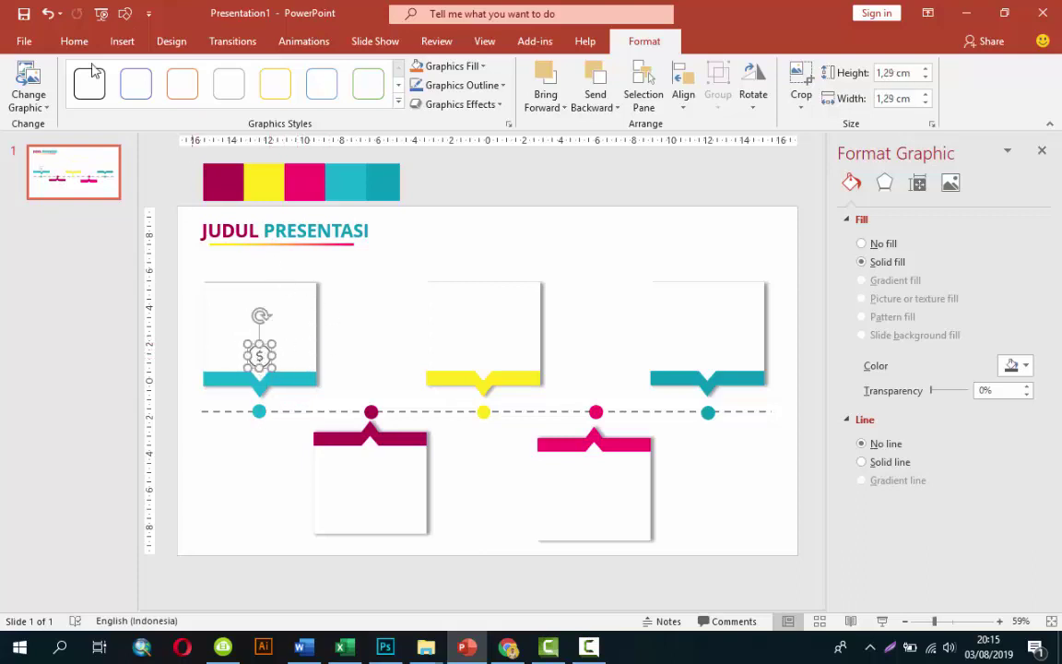
{"action": "left_click", "coordinate": [122, 41]}
- Insert the hand-and-coin icon, colour it grey, and shrink it into the yellow box
{"action": "left_click", "coordinate": [121, 85]}
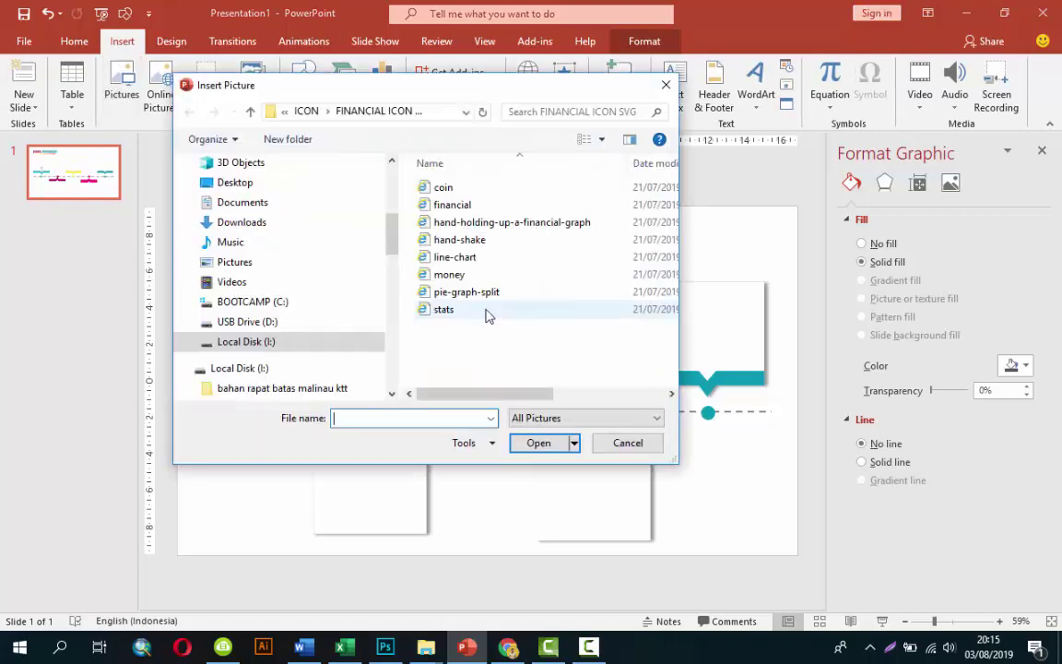
{"action": "double_click", "coordinate": [424, 205]}
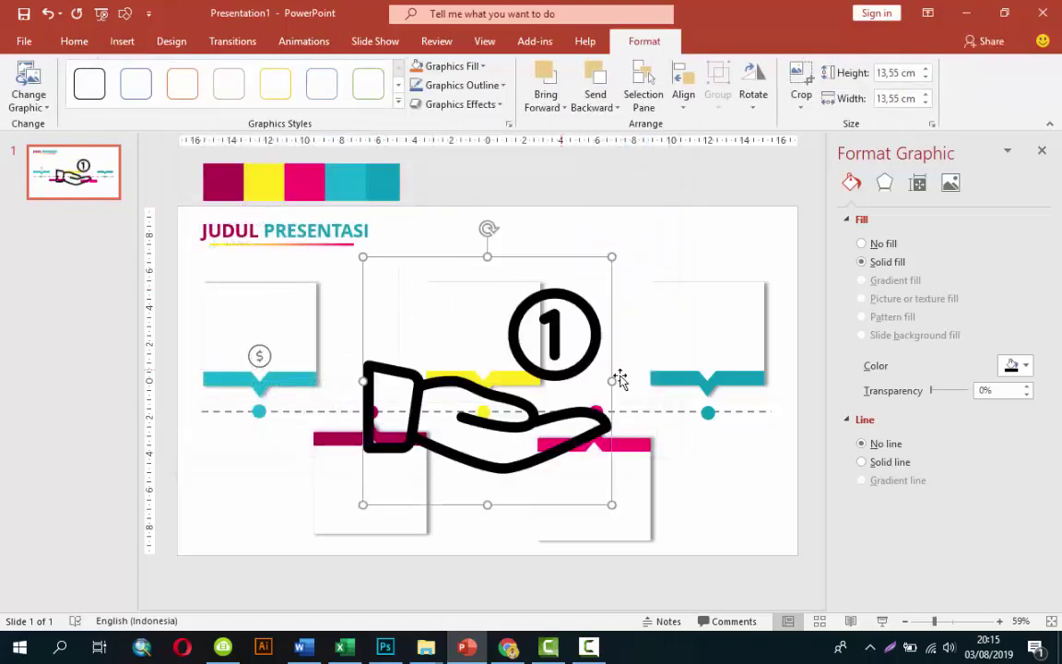
{"action": "left_click", "coordinate": [1018, 366]}
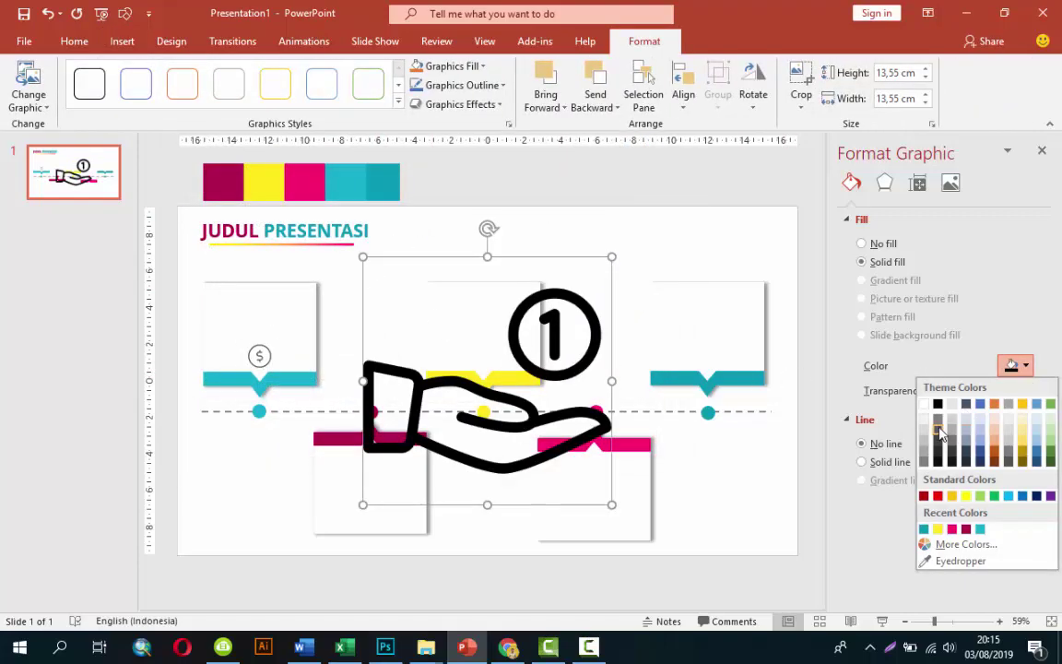
{"action": "left_click", "coordinate": [934, 443]}
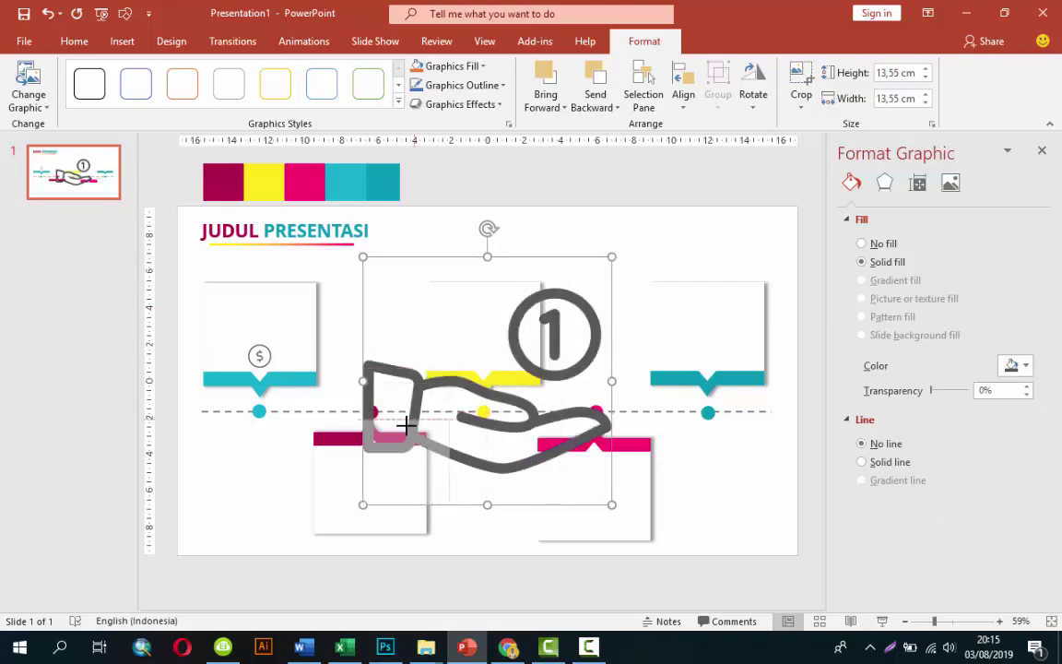
{"action": "mouse_move", "coordinate": [379, 461]}
{"action": "left_mouse_down"}
{"action": "mouse_move", "coordinate": [412, 453]}
{"action": "mouse_move", "coordinate": [489, 348]}
{"action": "left_mouse_up"}
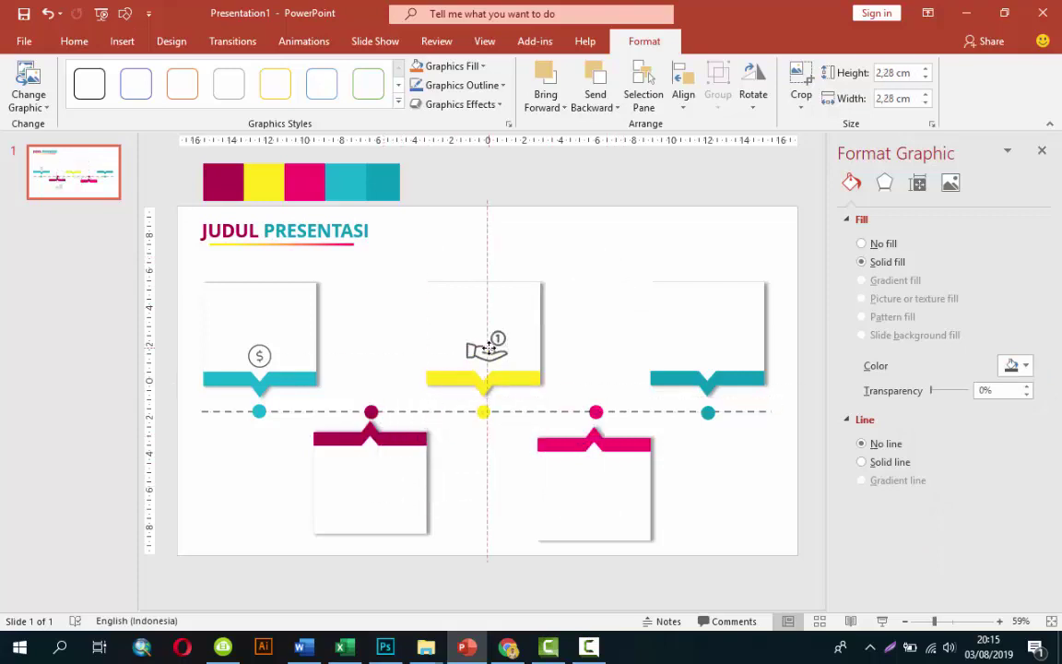
- Insert the hand-holding-up-a-financial-graph icon and recolour it dark grey
{"action": "left_click", "coordinate": [121, 42]}
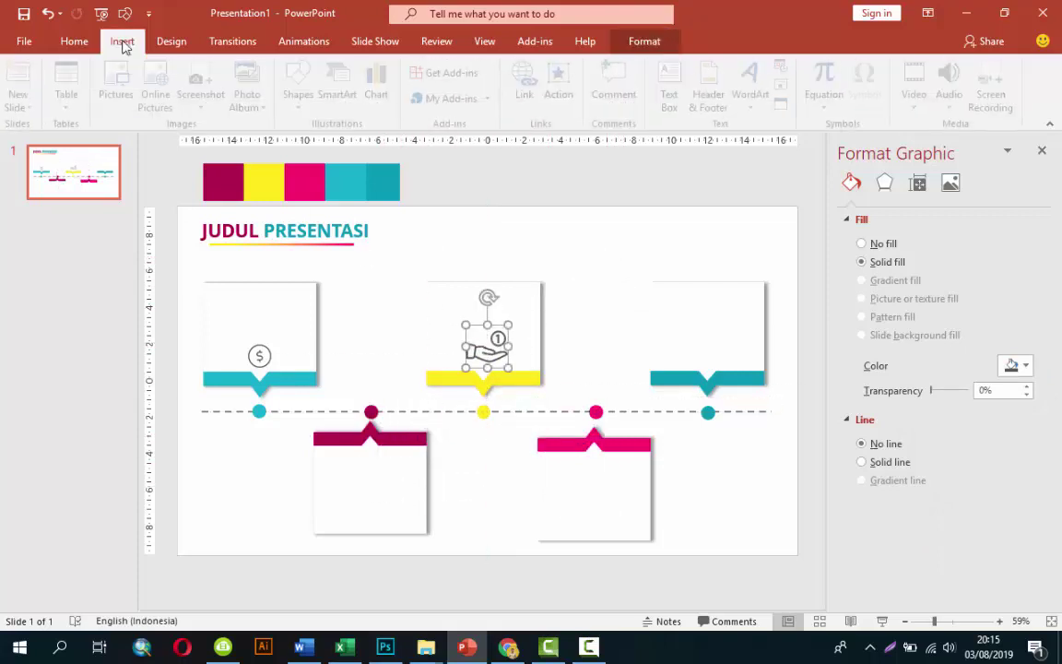
{"action": "left_click", "coordinate": [114, 83]}
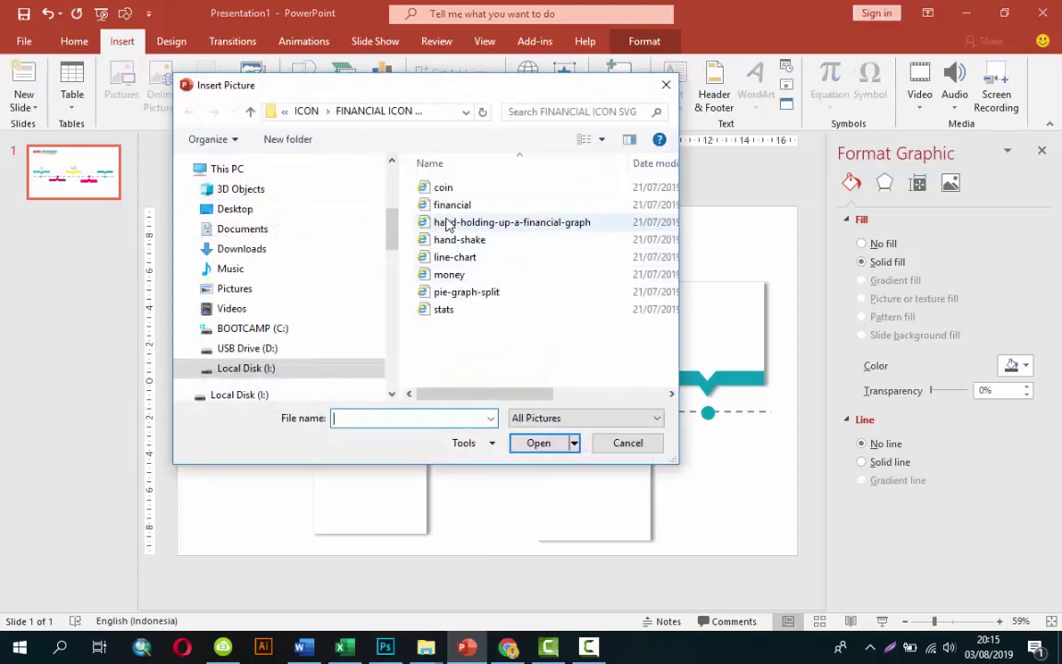
{"action": "left_click", "coordinate": [441, 224]}
{"action": "double_click", "coordinate": [441, 224]}
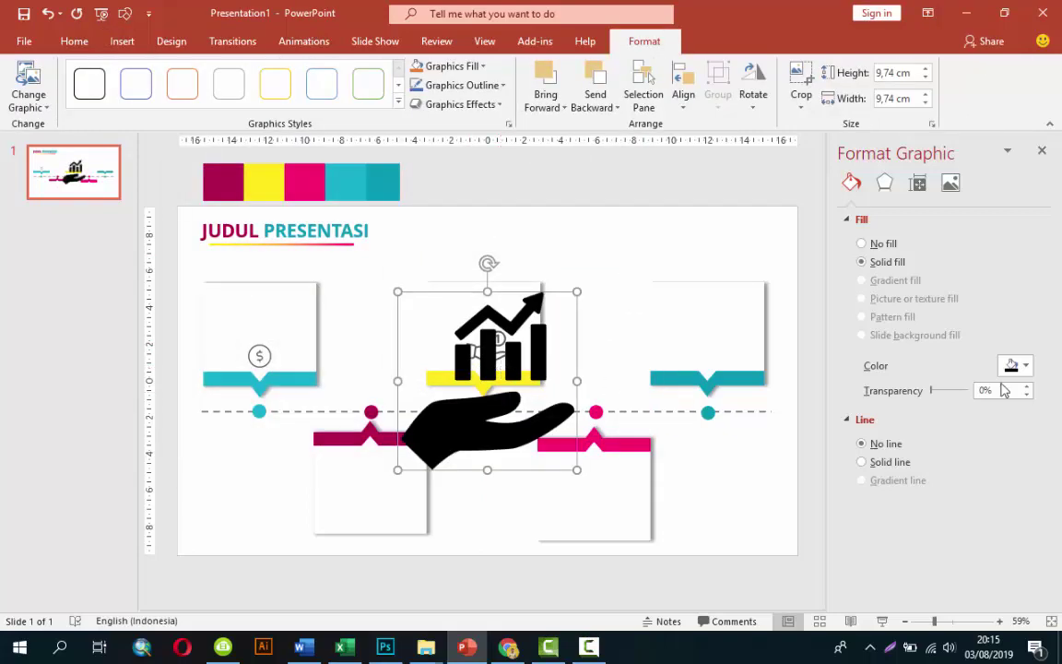
{"action": "left_click", "coordinate": [1014, 366]}
{"action": "left_click", "coordinate": [940, 431]}
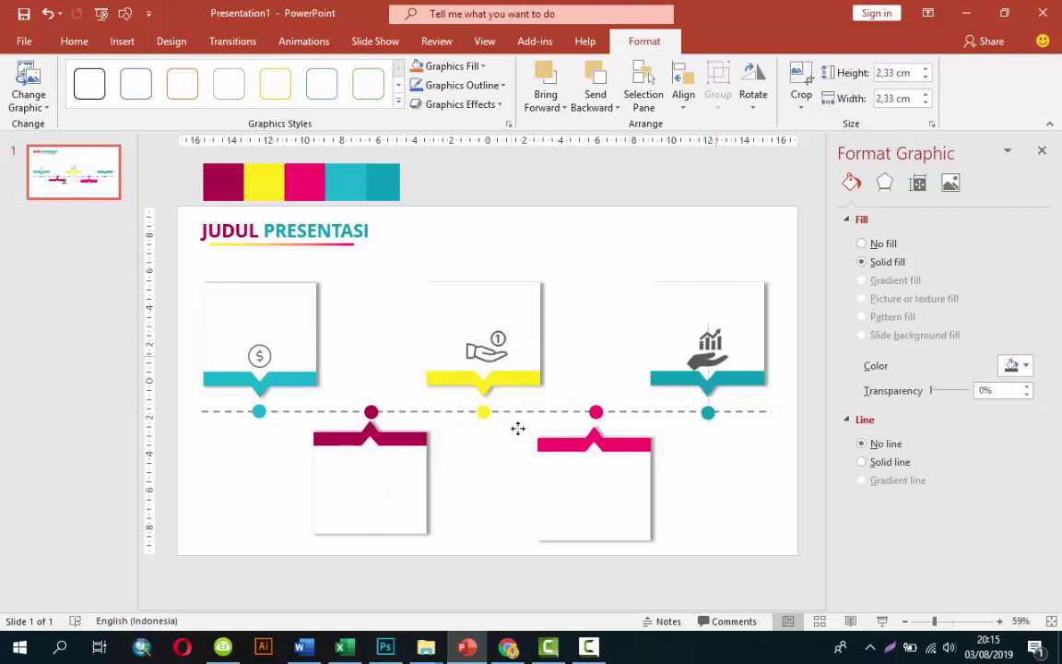
- Insert the handshake icon and recolour it dark grey
{"action": "key", "text": "alt+n"}
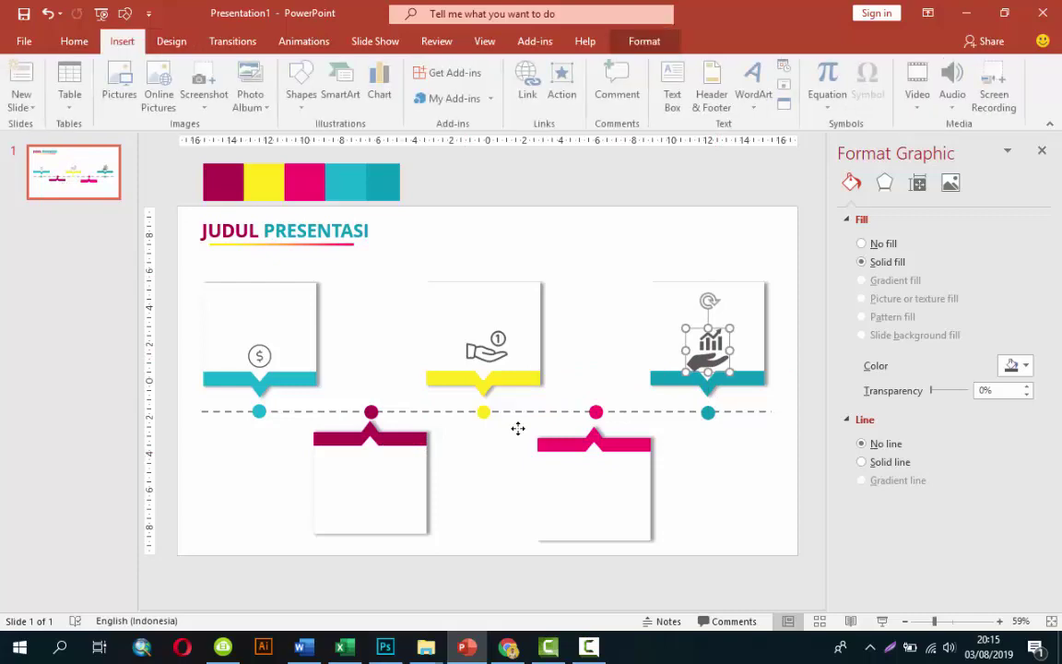
{"action": "key", "text": "p"}
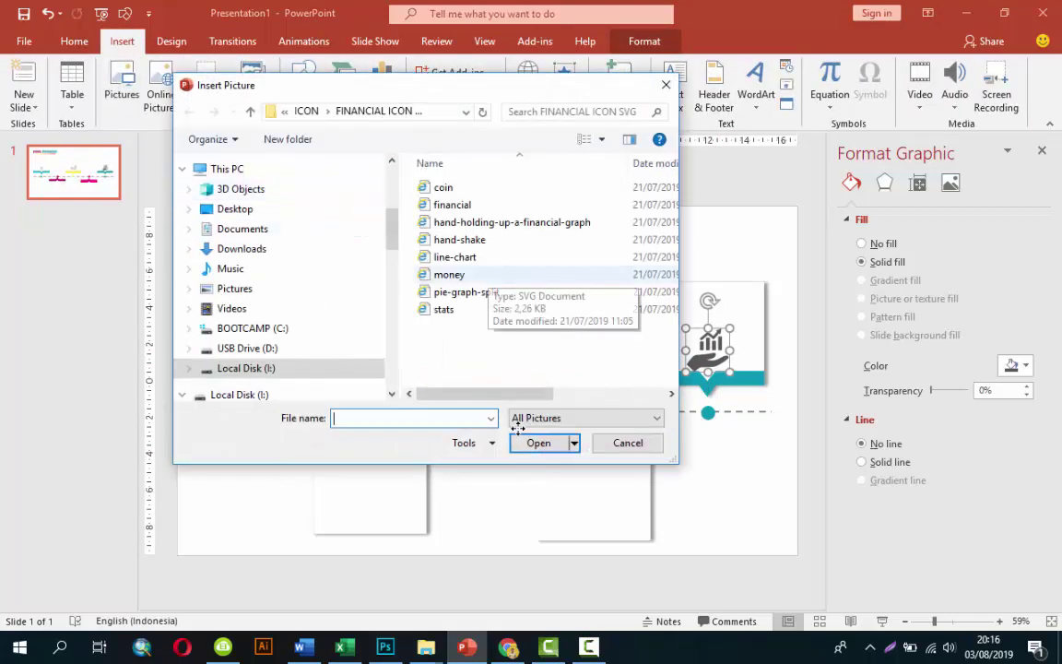
{"action": "key", "text": "Return"}
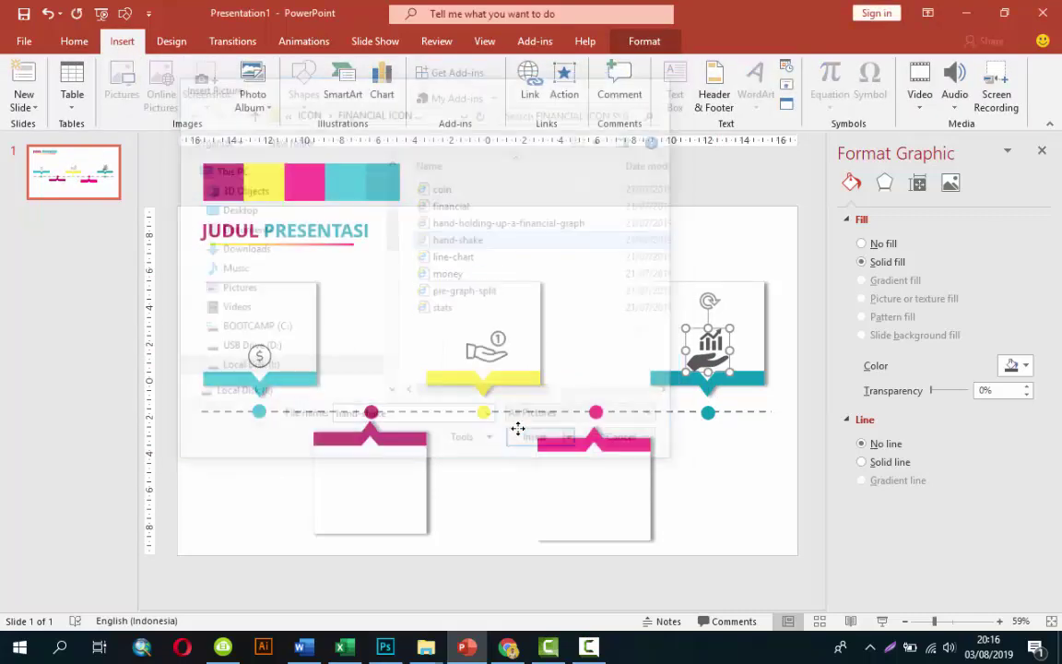
{"action": "left_click", "coordinate": [1013, 365]}
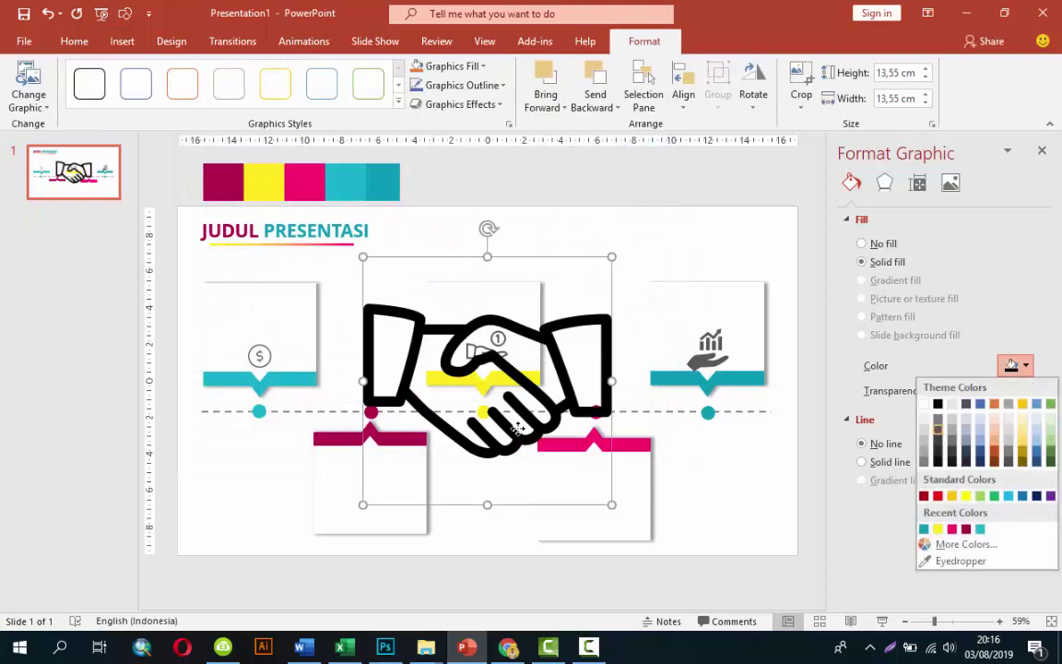
{"action": "left_click", "coordinate": [939, 505]}
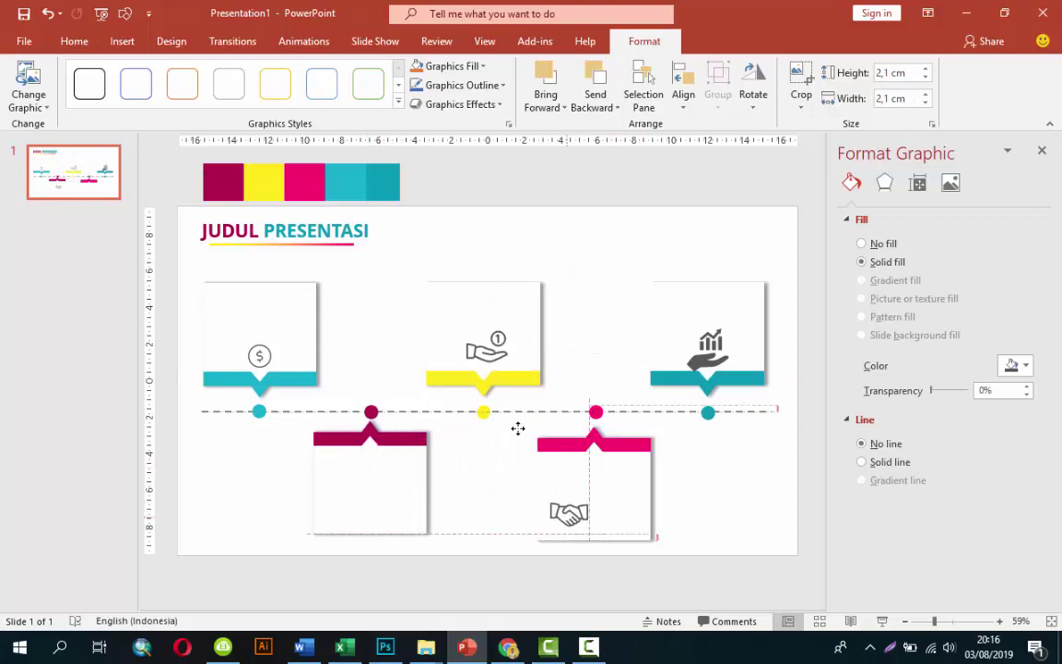
- Insert the money wallet icon, colour it grey, and size it to 1.8 cm
{"action": "key", "text": "alt"}
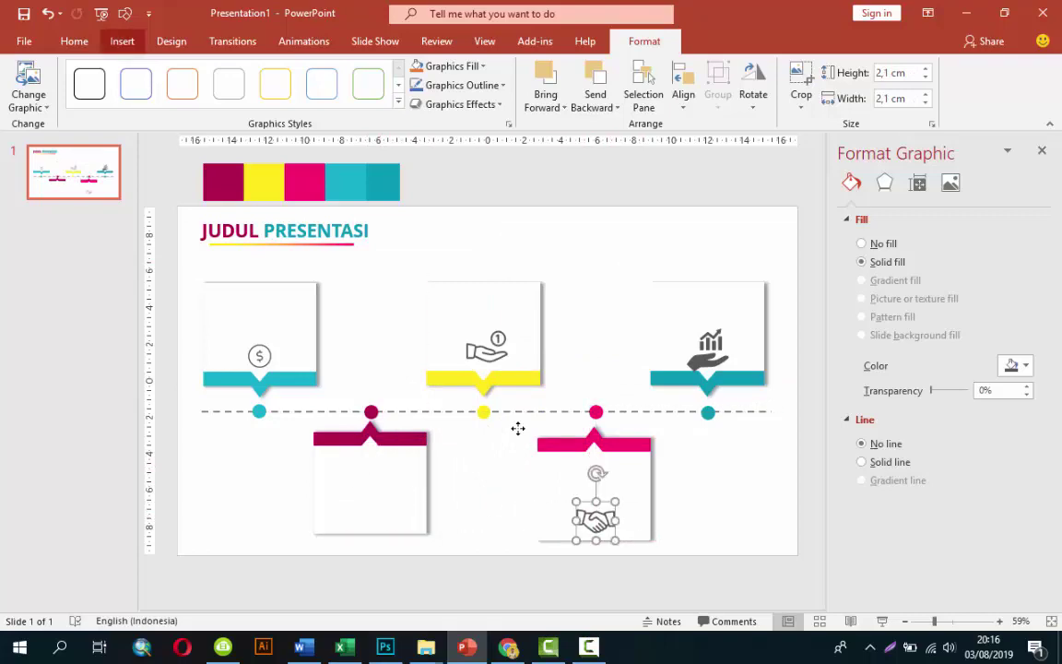
{"action": "key", "text": "n"}
{"action": "type", "text": "p"}
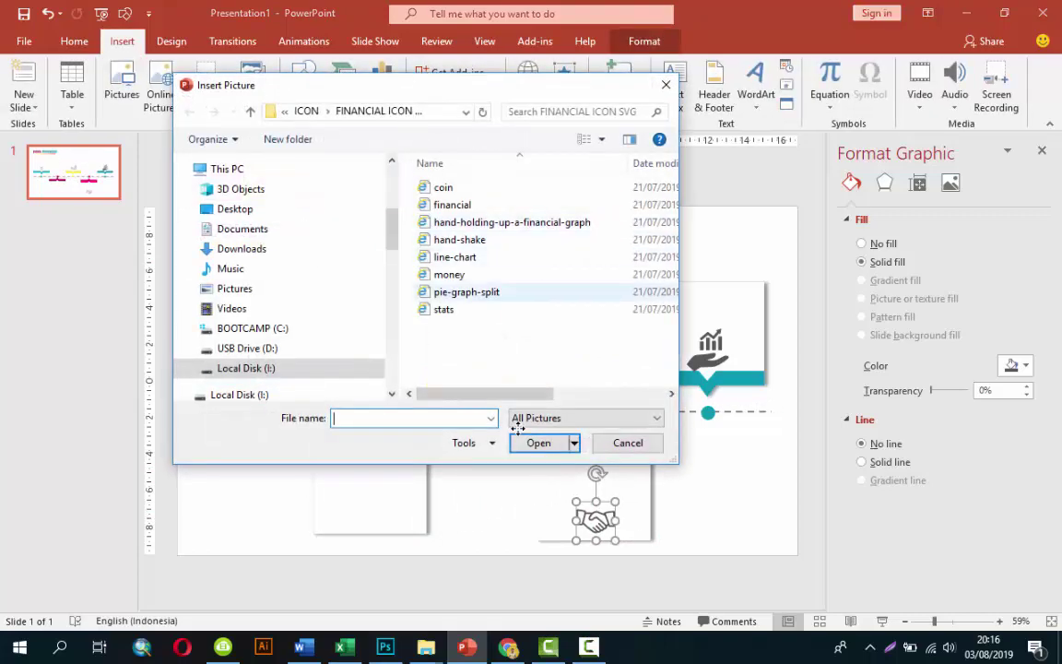
{"action": "type", "text": "money"}
{"action": "key", "text": "Return"}
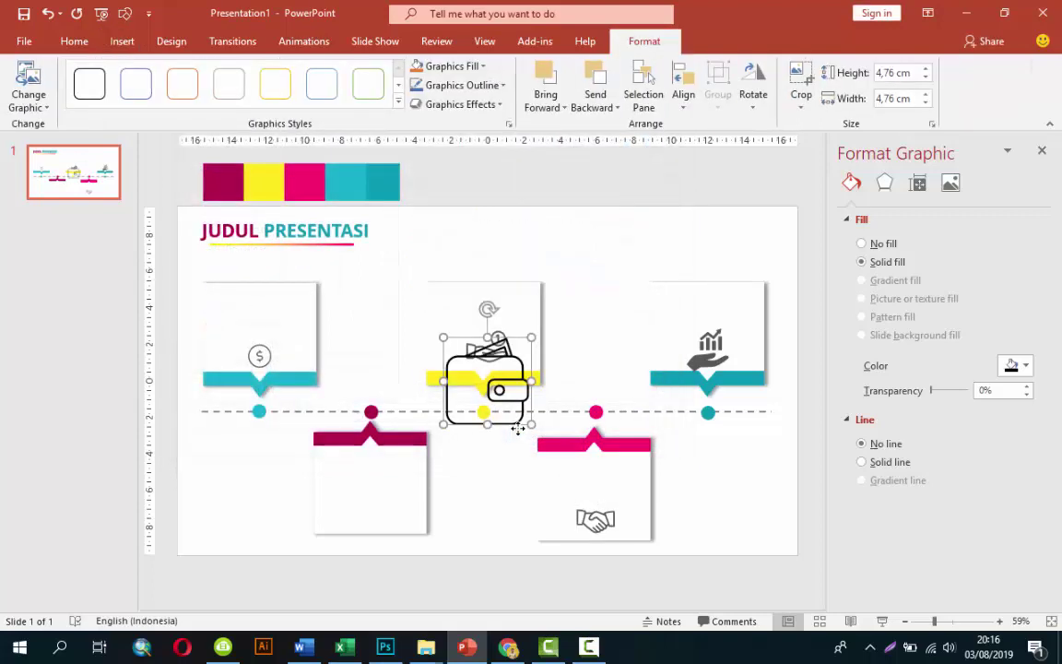
{"action": "key", "text": "alt+c"}
{"action": "key", "text": "Return"}
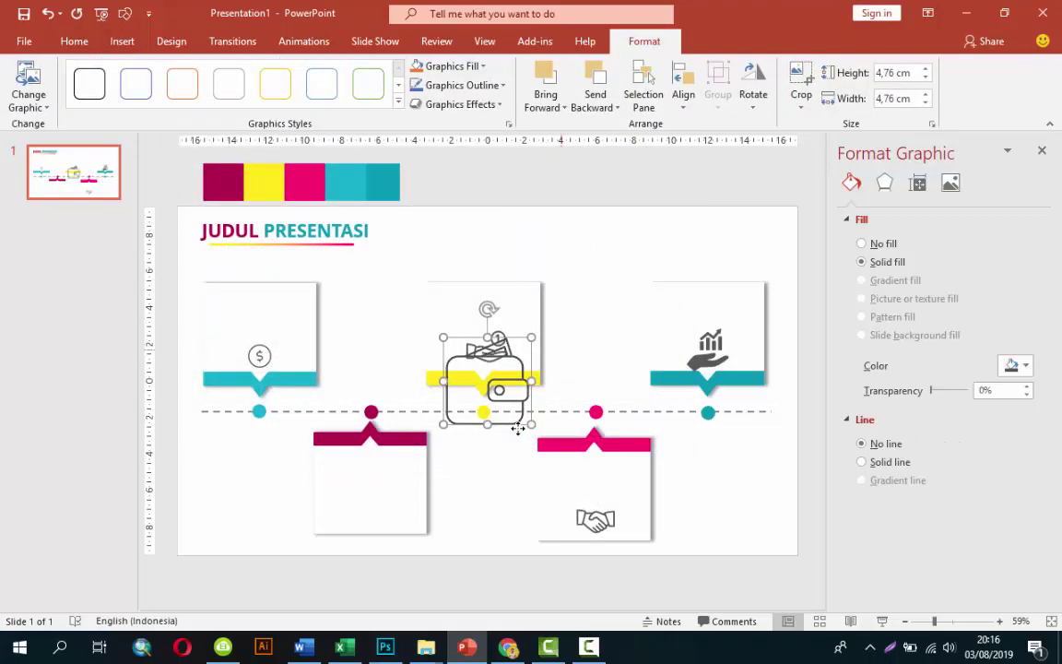
{"action": "type", "text": "1,8"}
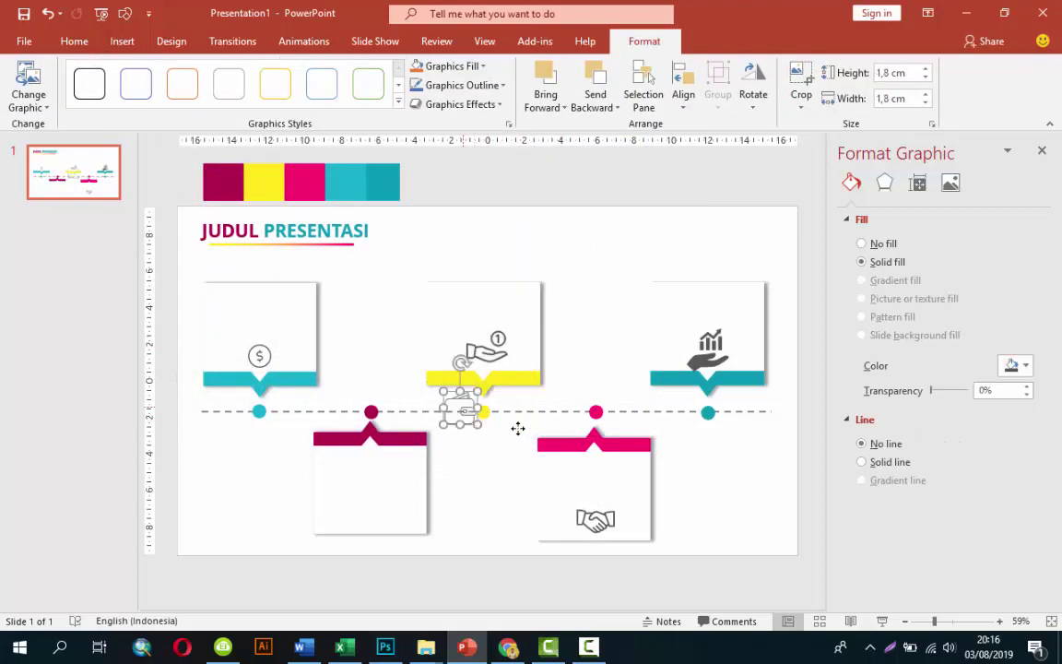
- Centre the wallet icon in the lower-left plum box and the handshake in the pink box
{"action": "left_click_drag", "start_coordinate": [486, 412], "coordinate": [378, 506]}
{"action": "key", "text": "Down"}
{"action": "key", "text": "Down"}
{"action": "key", "text": "Down"}
{"action": "key", "text": "Left"}
{"action": "key", "text": "Left"}
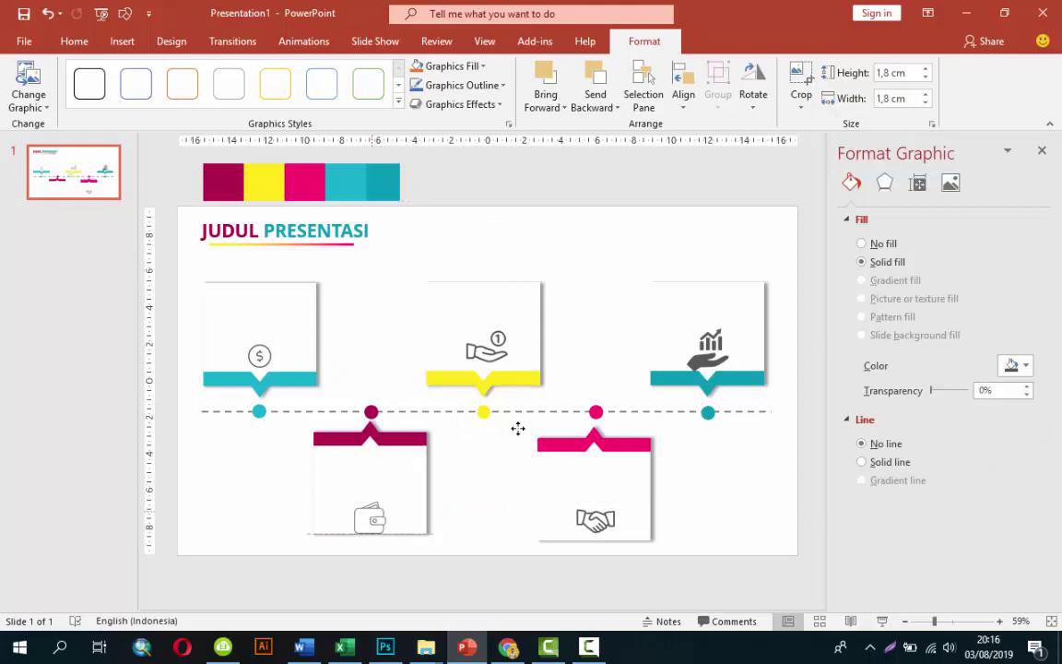
{"action": "key", "text": "Up"}
{"action": "key", "text": "Up"}
{"action": "key", "text": "Up"}
{"action": "key", "text": "Up"}
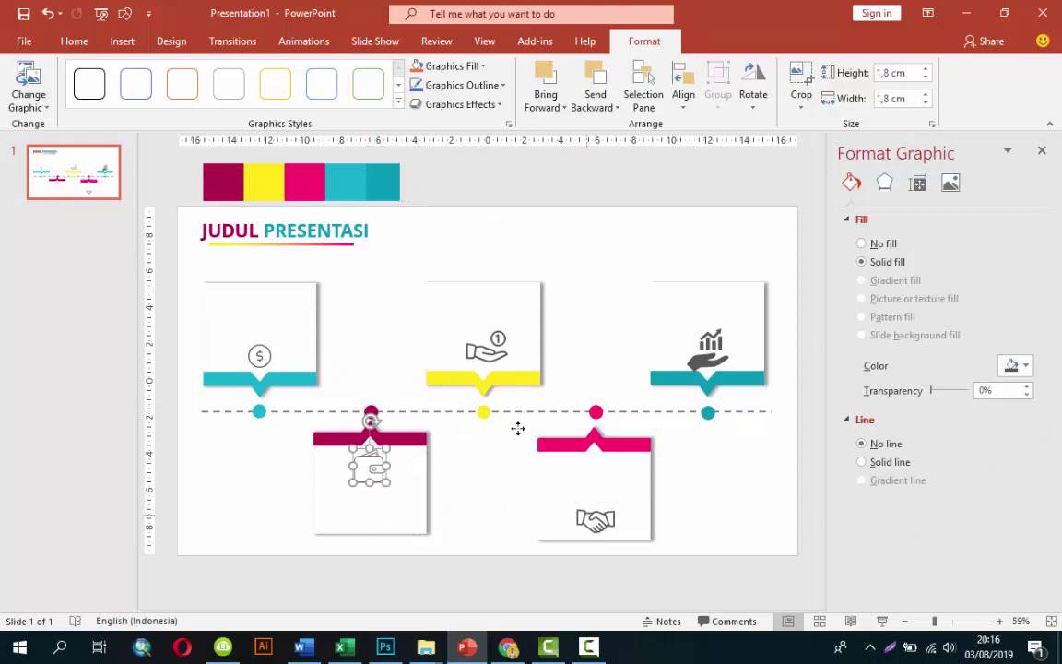
{"action": "key", "text": "Tab"}
{"action": "key", "text": "Up"}
{"action": "key", "text": "Up"}
{"action": "key", "text": "Up"}
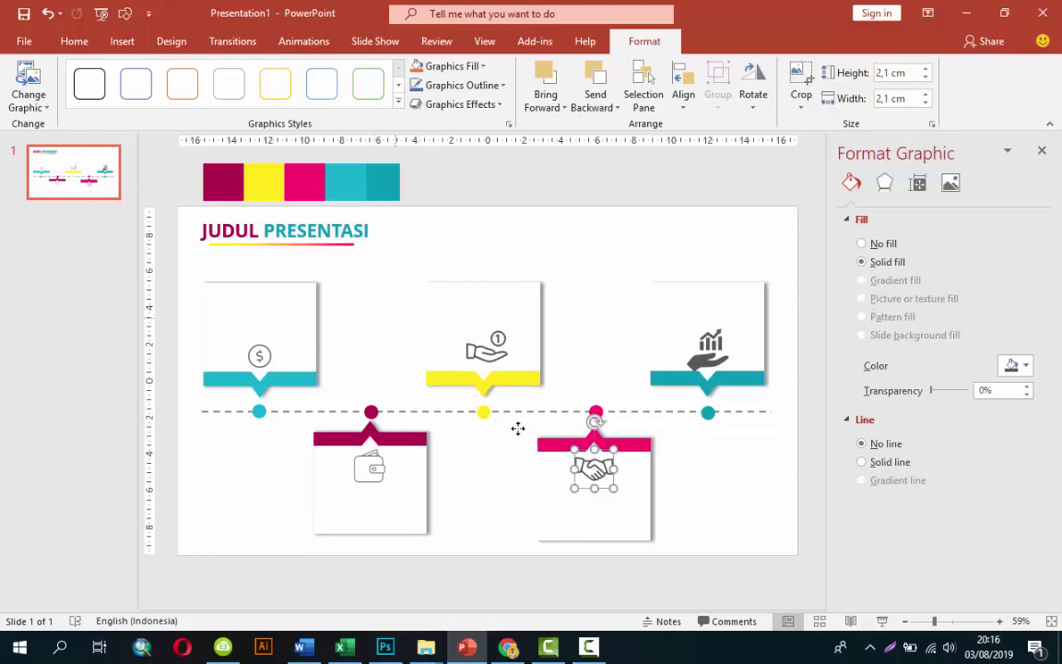
{"action": "key", "text": "Escape"}
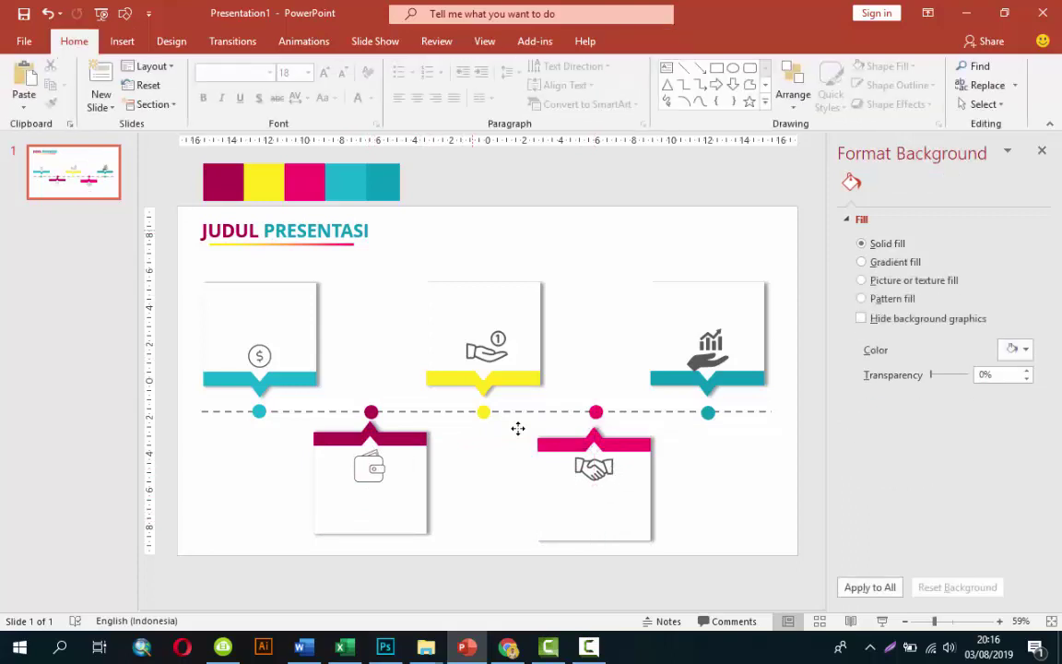
- Give the top-left teal card an outer bottom-offset shadow
{"action": "key", "text": "Tab"}
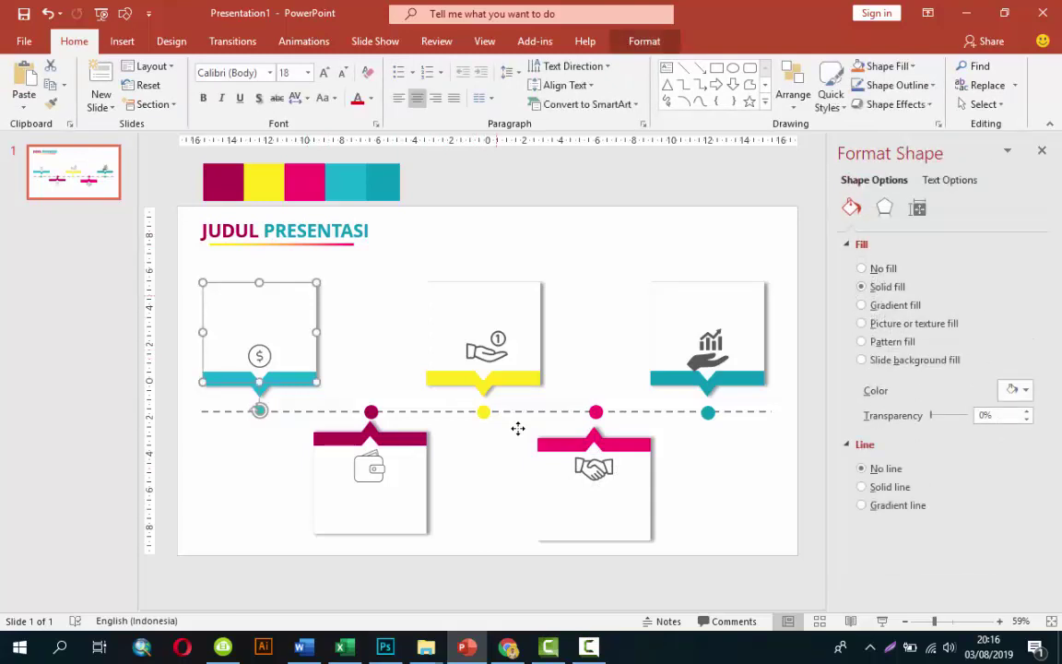
{"action": "key", "text": "Right"}
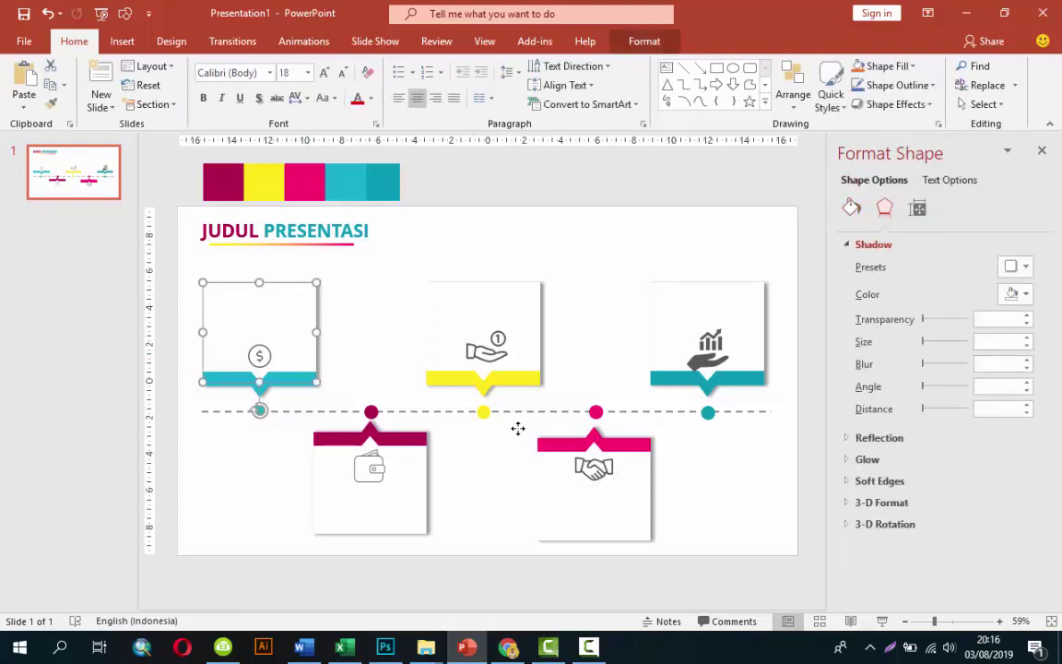
{"action": "key", "text": "Tab"}
{"action": "key", "text": "Return"}
{"action": "key", "text": "Down"}
{"action": "key", "text": "Right"}
{"action": "key", "text": "Return"}
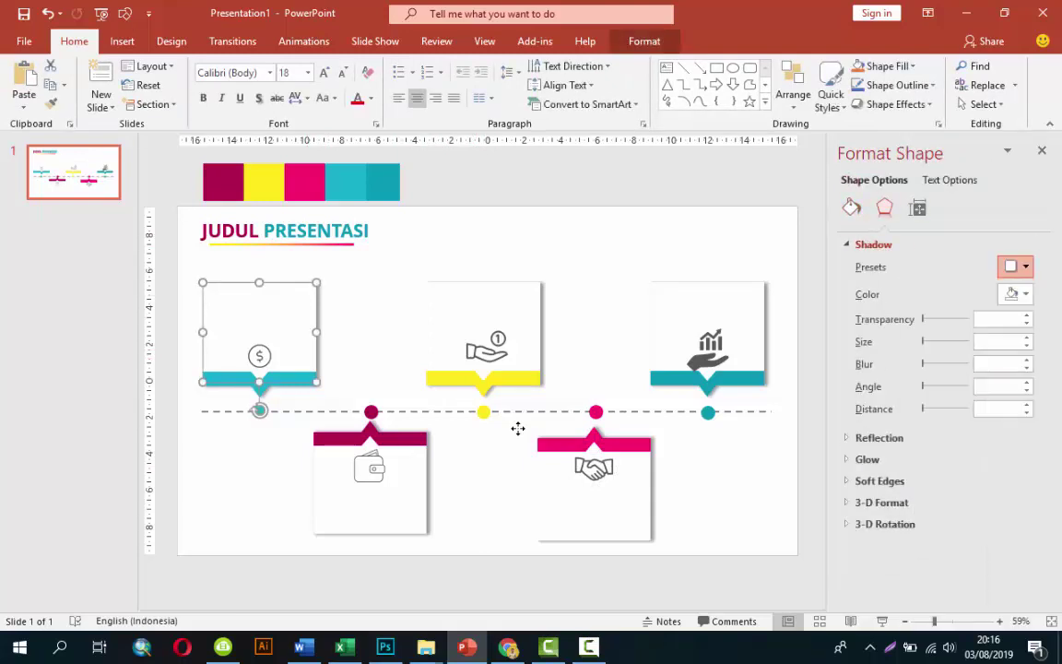
- Apply the same outer shadow to the middle yellow card and the right teal card
{"action": "key", "text": "Tab"}
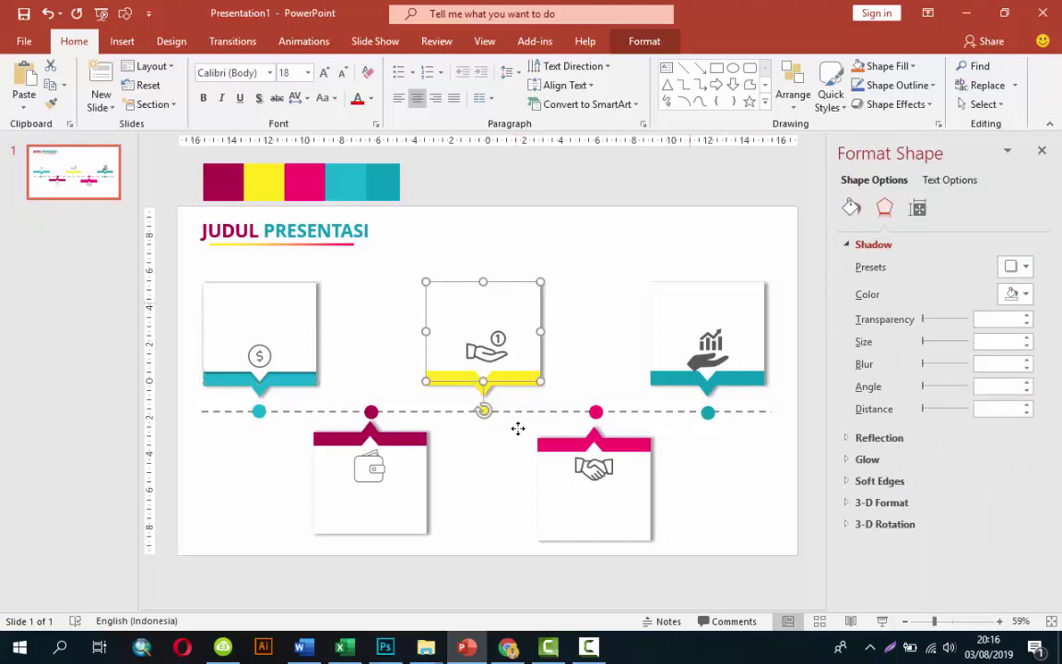
{"action": "key", "text": "Tab"}
{"action": "key", "text": "Return"}
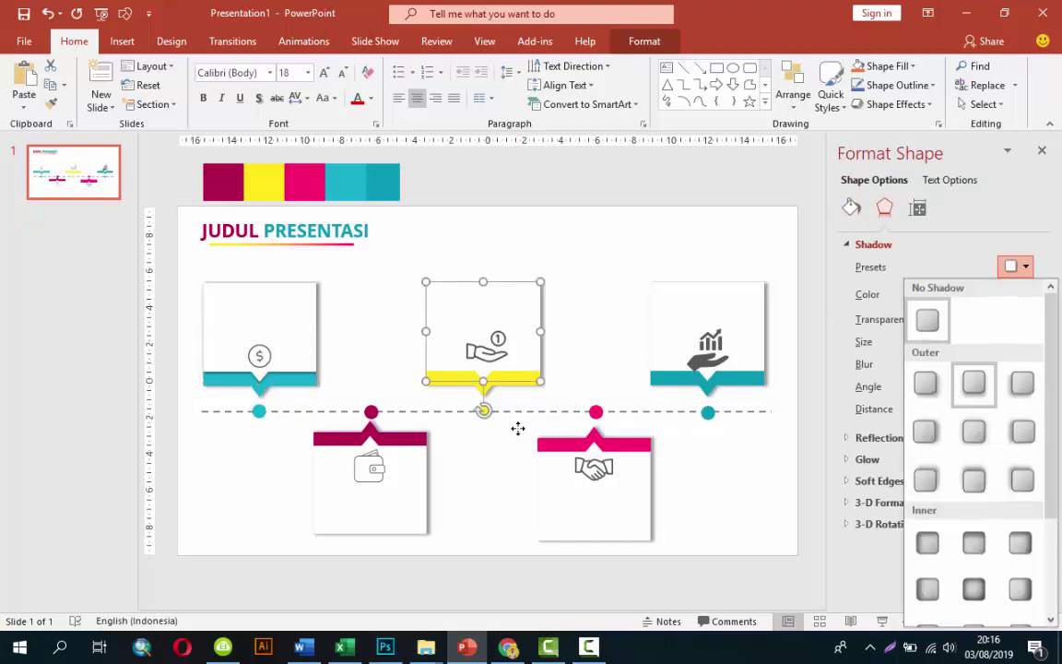
{"action": "key", "text": "Return"}
{"action": "key", "text": "Tab"}
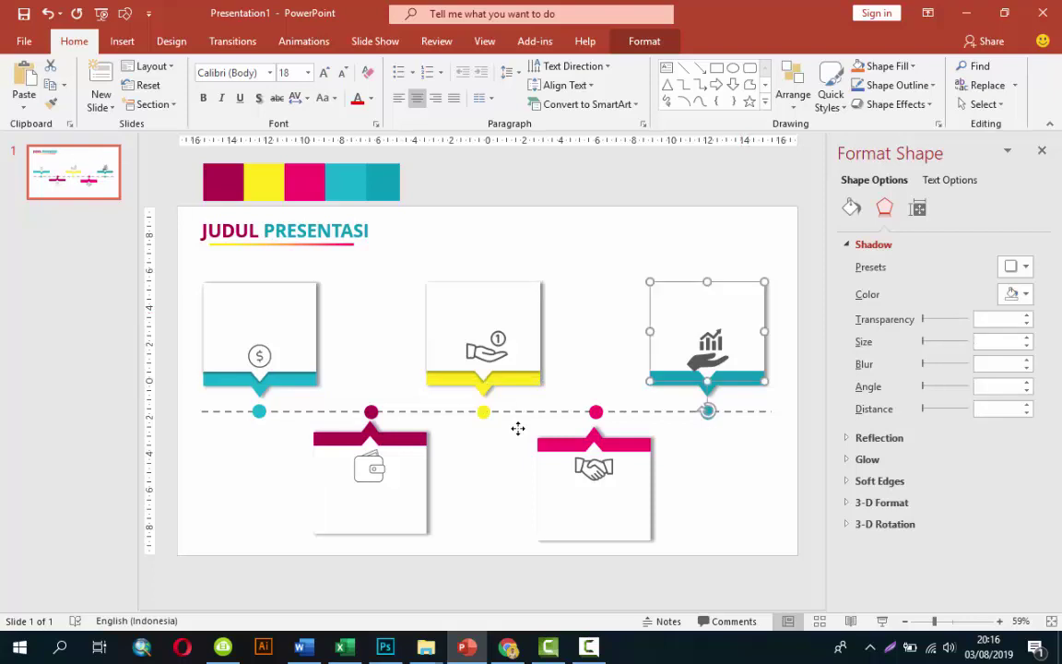
{"action": "key", "text": "Tab"}
{"action": "key", "text": "Return"}
{"action": "key", "text": "Return"}
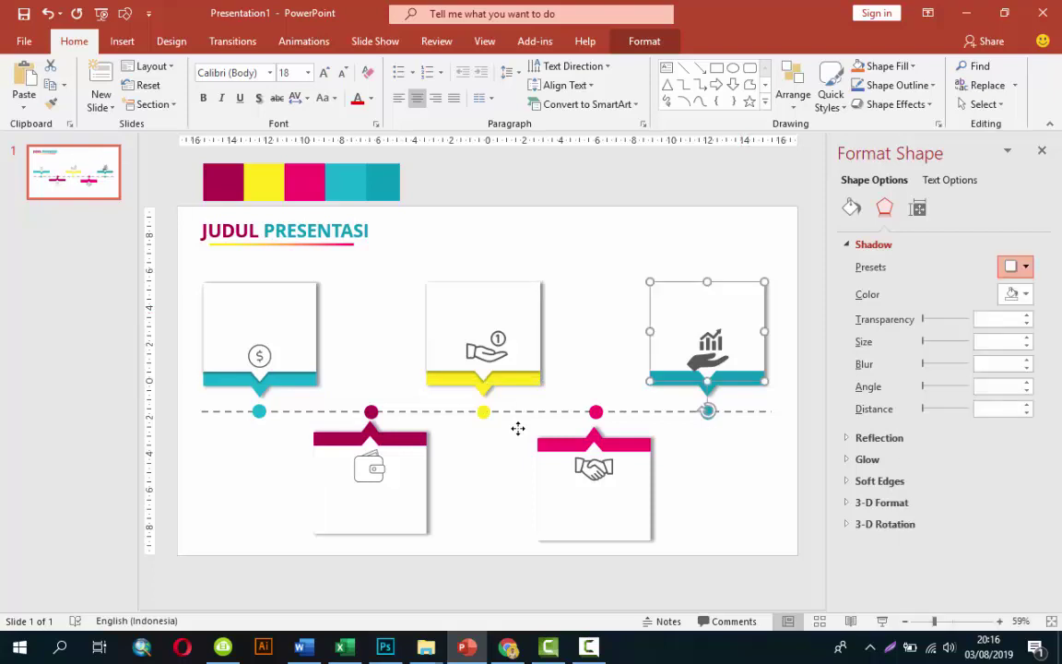
- Give the pink handshake card an outer 'Offset: Top' shadow
{"action": "key", "text": "Tab"}
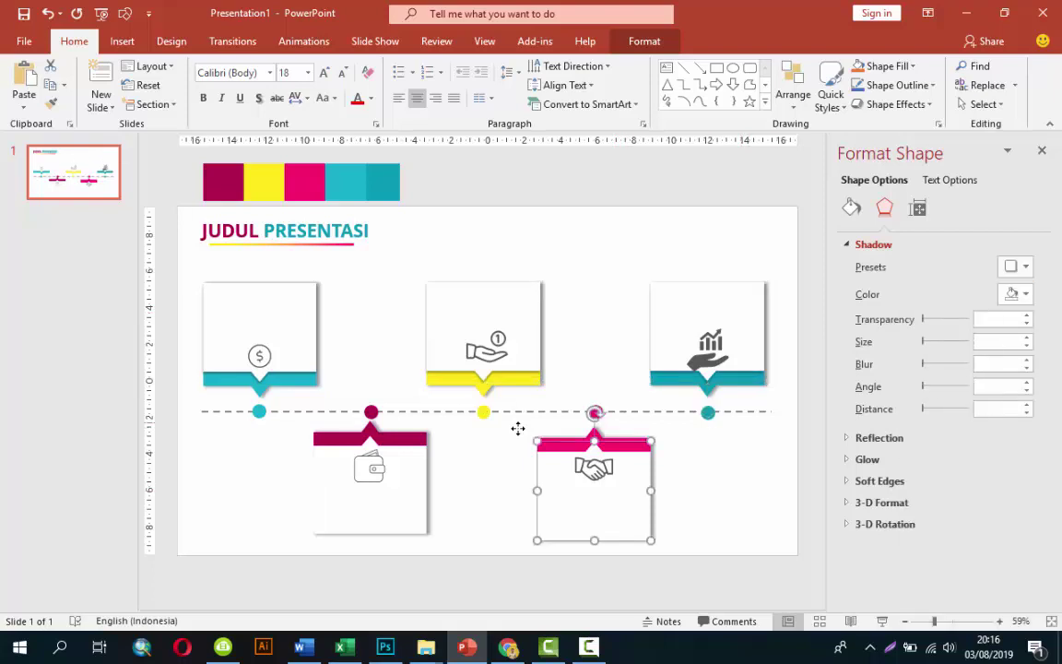
{"action": "key", "text": "Tab"}
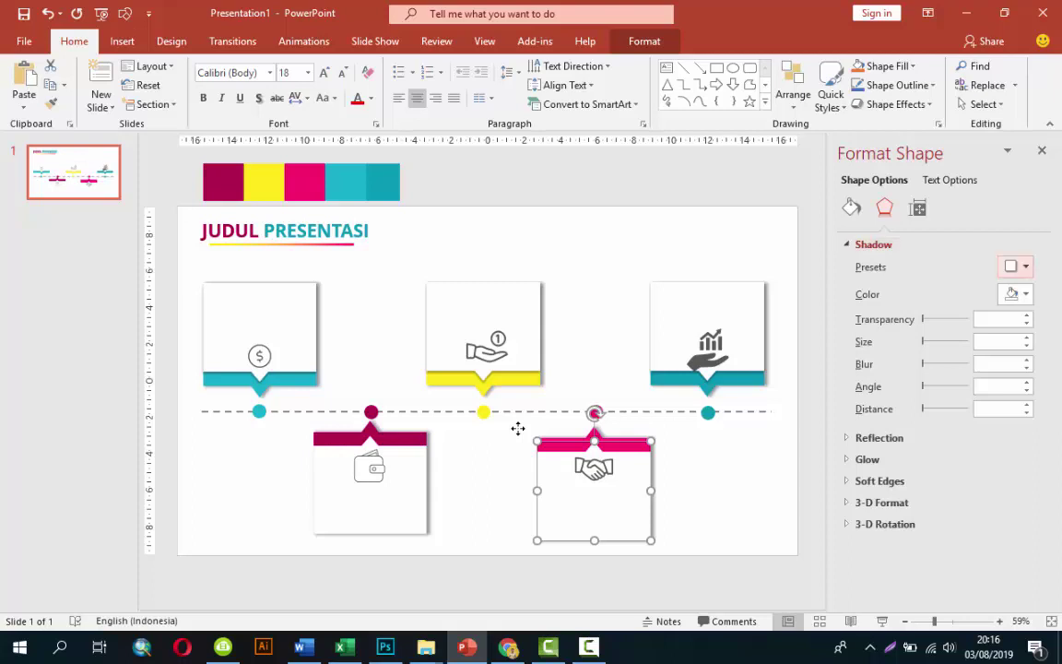
{"action": "key", "text": "Return"}
{"action": "key", "text": "Down"}
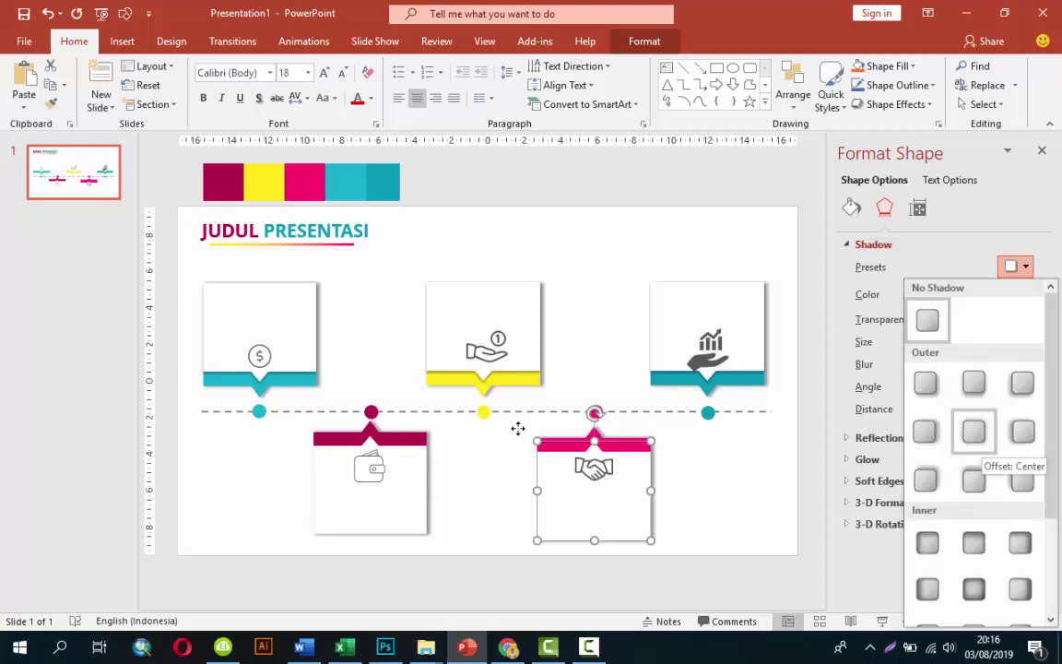
{"action": "key", "text": "Down"}
{"action": "key", "text": "Return"}
- Apply the outer 'Offset: Top' shadow to the maroon wallet card, then deselect it
{"action": "key", "text": "Tab"}
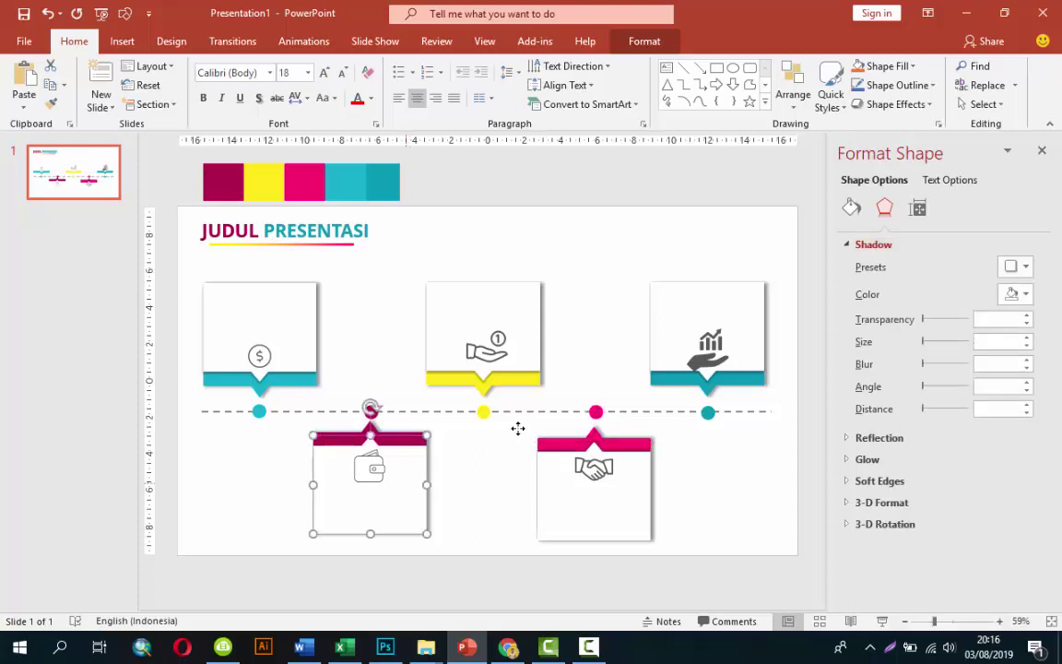
{"action": "key", "text": "Tab"}
{"action": "key", "text": "Return"}
{"action": "key", "text": "Down"}
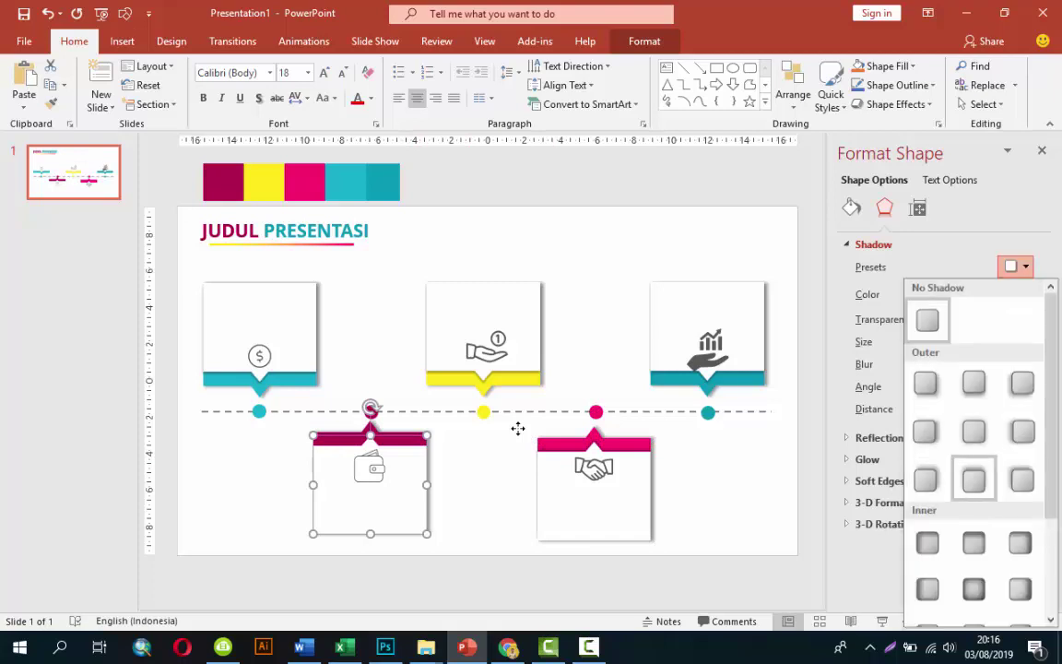
{"action": "key", "text": "Return"}
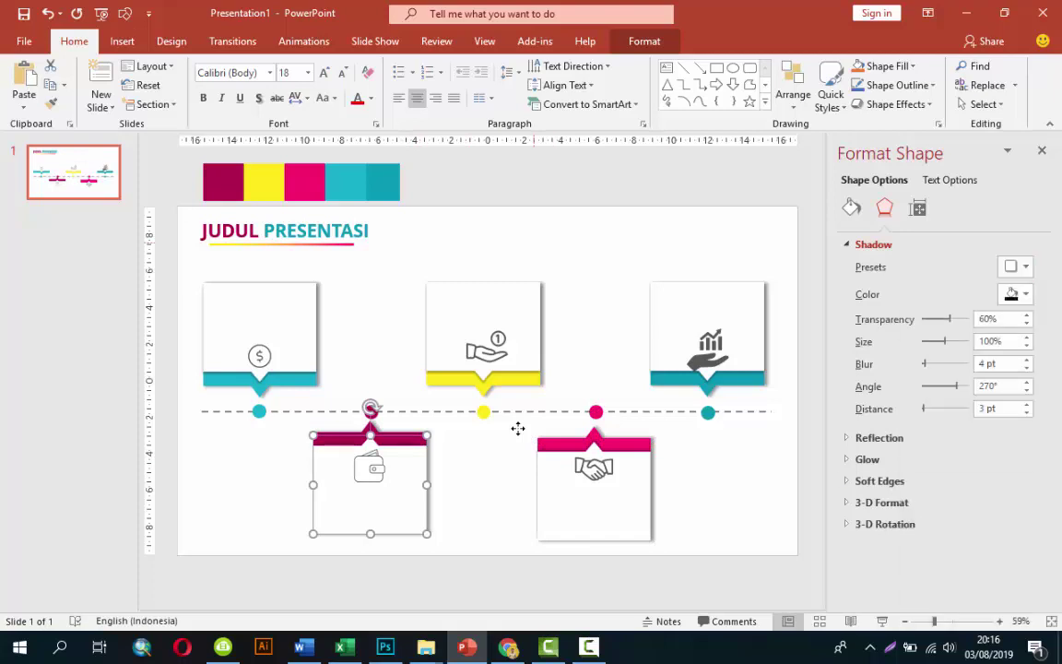
{"action": "key", "text": "Escape"}
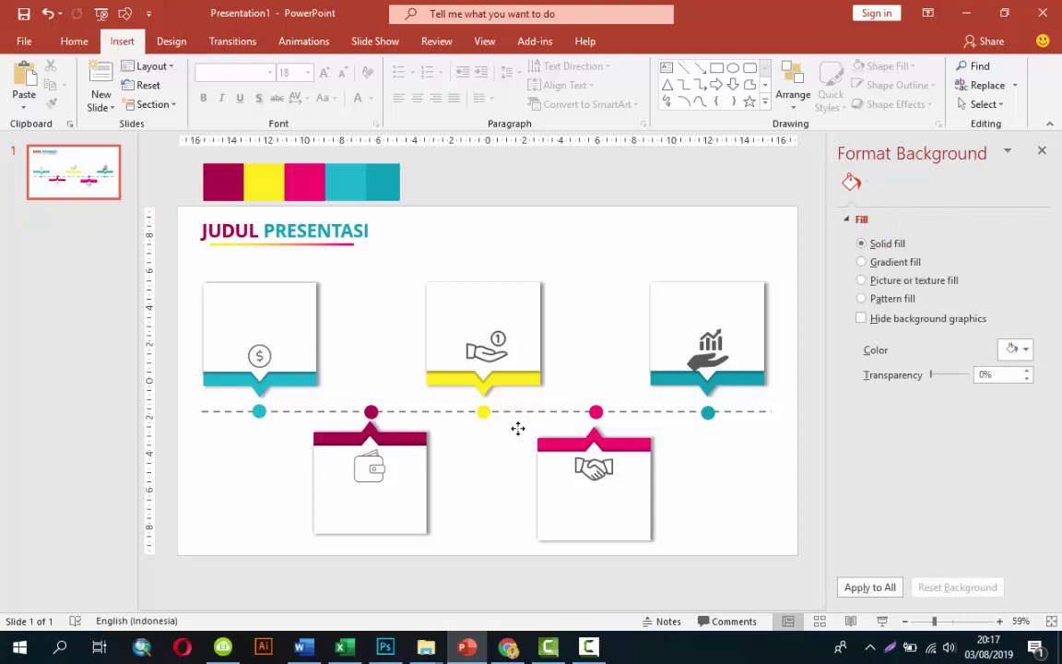
- Insert a text box reading URAIAN SINGKAT and move it into the first teal card
{"action": "key", "text": "alt+n"}
{"action": "key", "text": "x"}
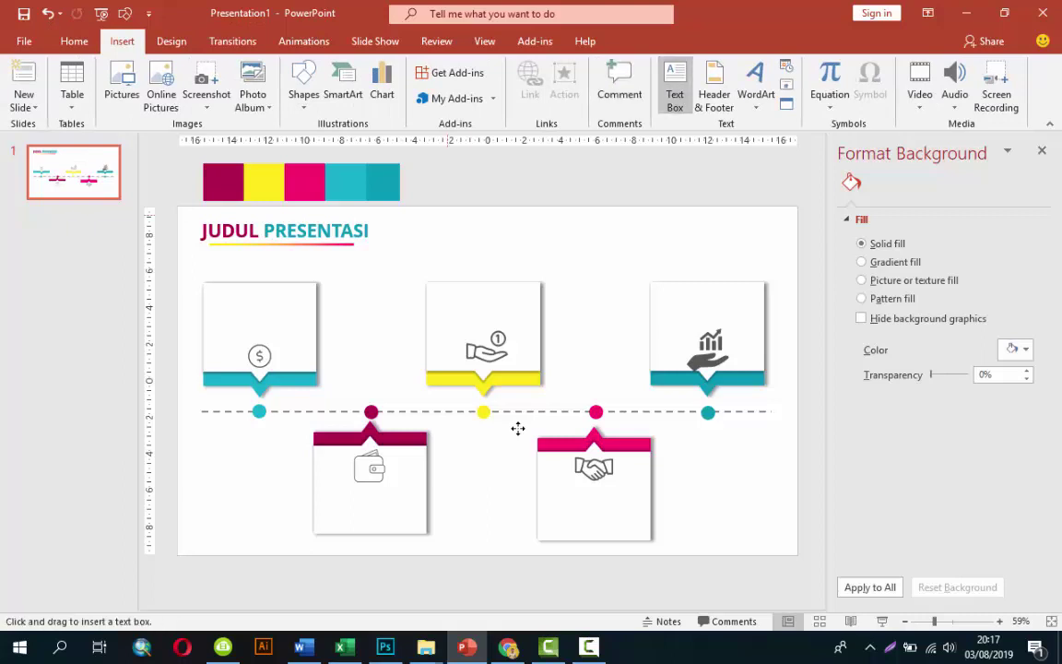
{"action": "left_click_drag", "start_coordinate": [545, 245], "coordinate": [538, 245]}
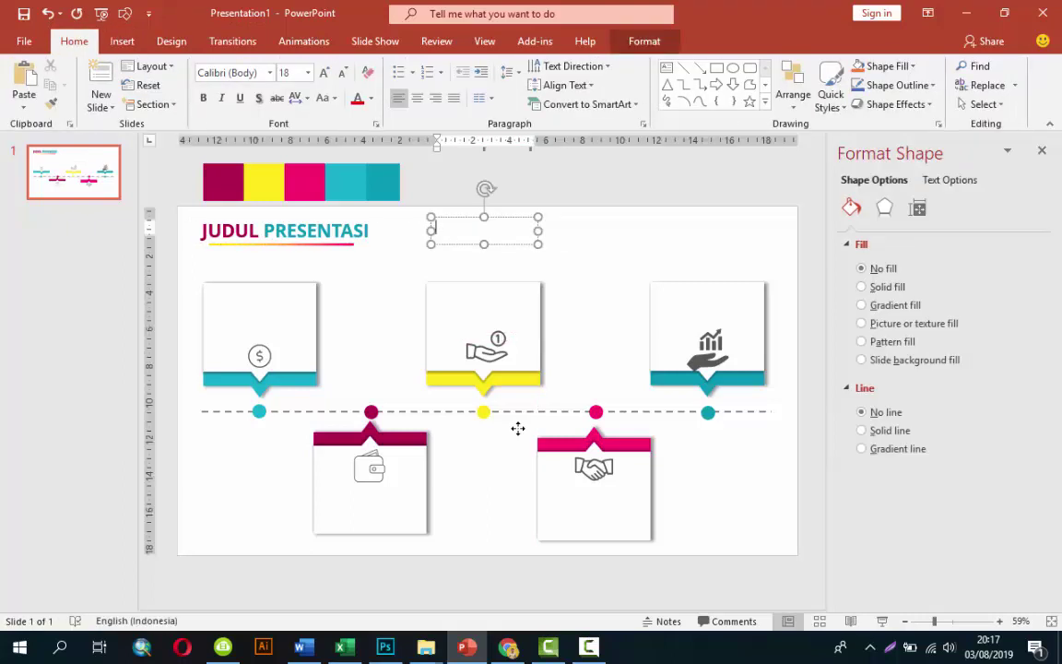
{"action": "type", "text": "URAIAN SINGKAT"}
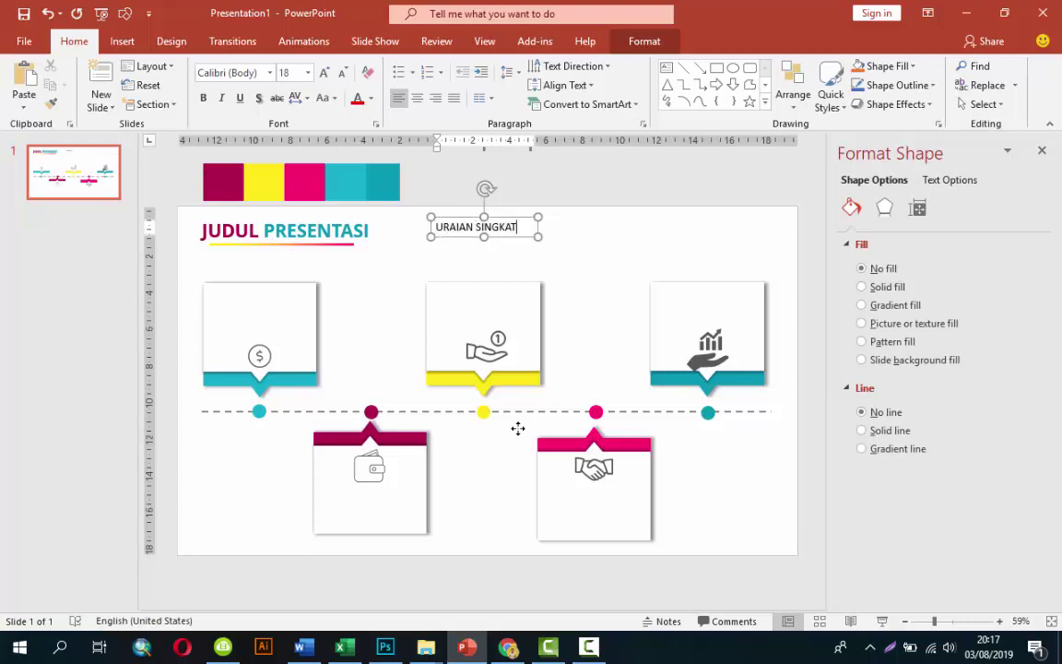
{"action": "left_click_drag", "start_coordinate": [476, 218], "coordinate": [253, 284]}
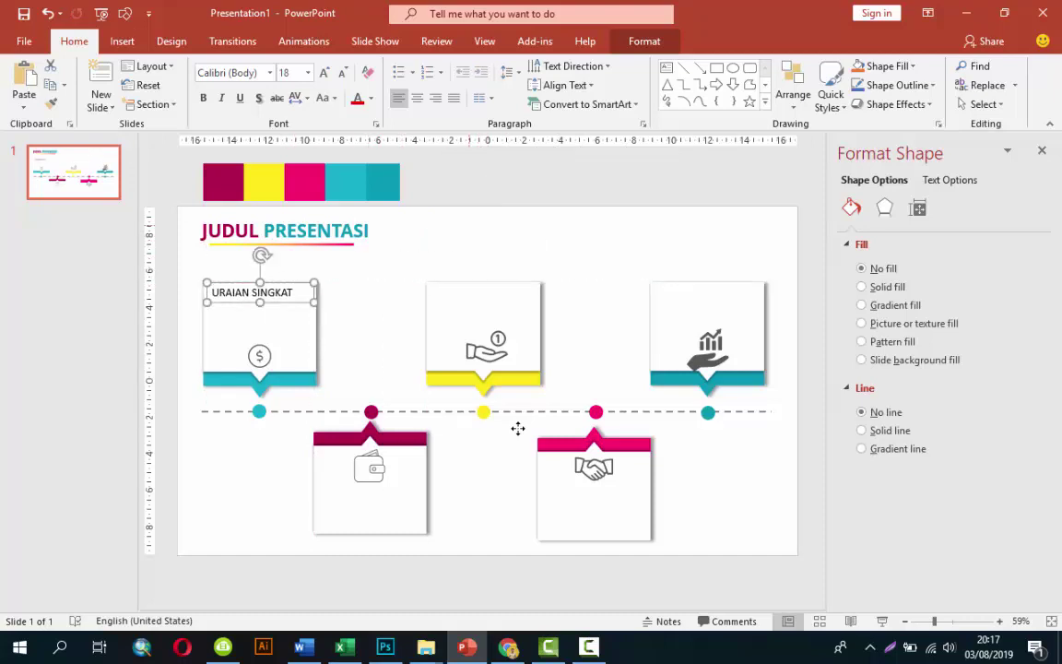
- Color the URAIAN SINGKAT heading with the recently used teal
{"action": "key", "text": "Escape"}
{"action": "key", "text": "Tab"}
{"action": "key", "text": "F2"}
{"action": "key", "text": "alt+h"}
{"action": "key", "text": "f"}
{"action": "key", "text": "c"}
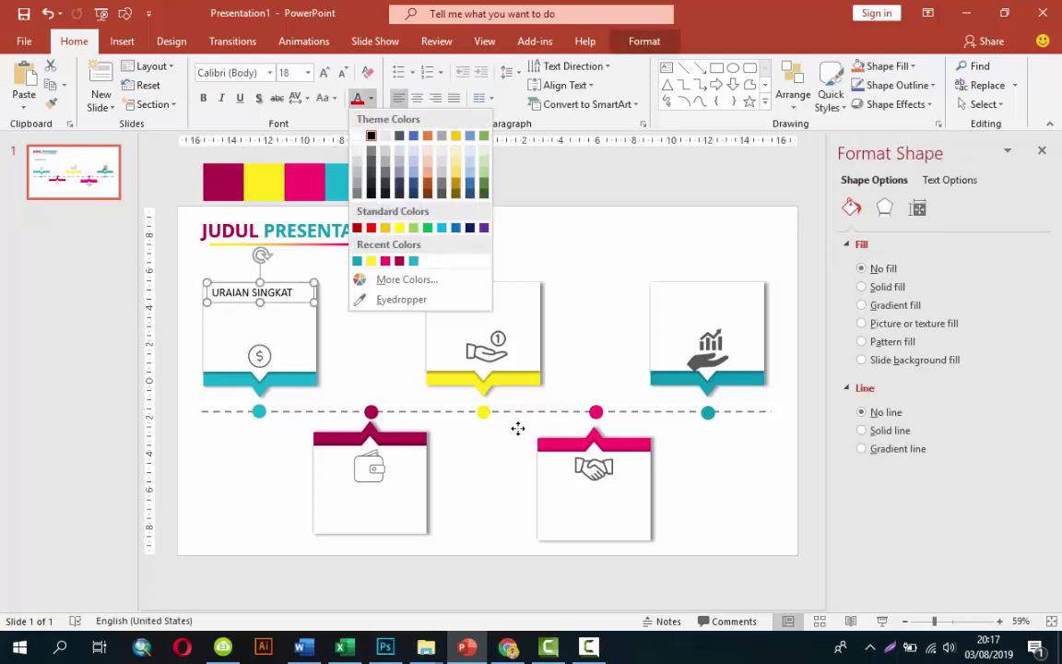
{"action": "key", "text": "Up"}
{"action": "key", "text": "Return"}
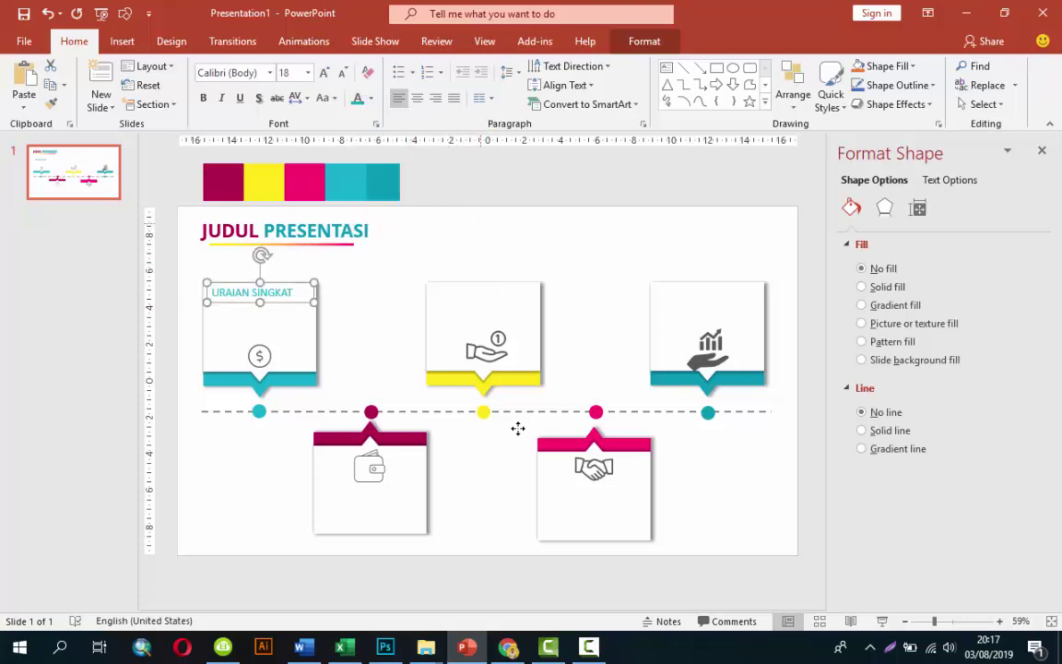
- Duplicate the heading below itself and make the copy 14 pt black text
{"action": "key", "text": "ctrl+d"}
{"action": "key", "text": "Down"}
{"action": "key", "text": "Down"}
{"action": "key", "text": "Down"}
{"action": "key", "text": "Left"}
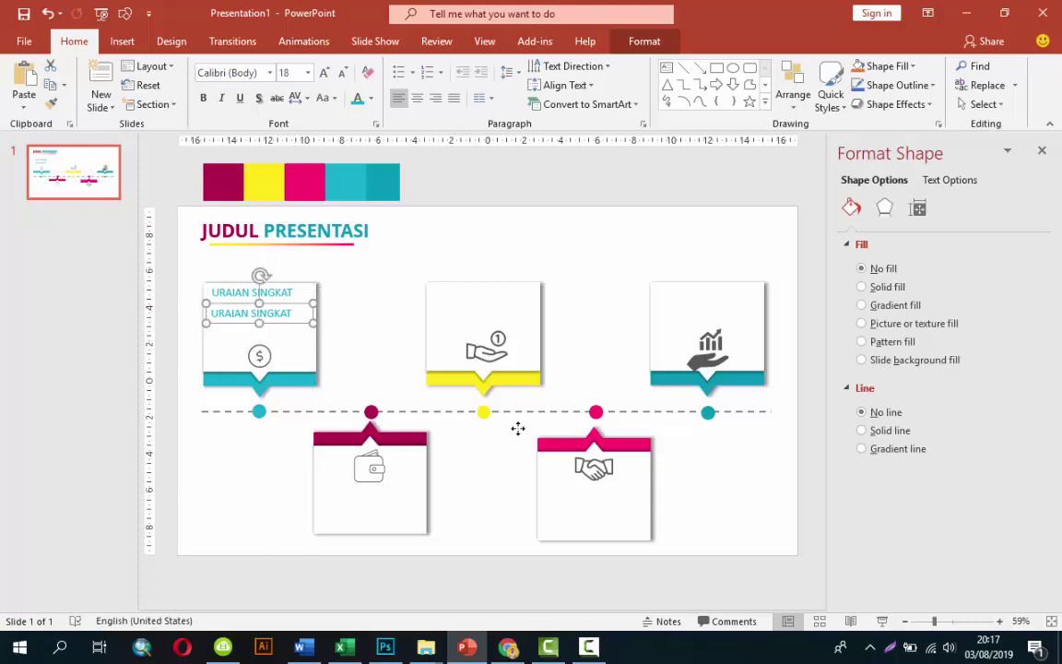
{"action": "key", "text": "alt+h"}
{"action": "key", "text": "f"}
{"action": "key", "text": "s"}
{"action": "key", "text": "Up"}
{"action": "key", "text": "Up"}
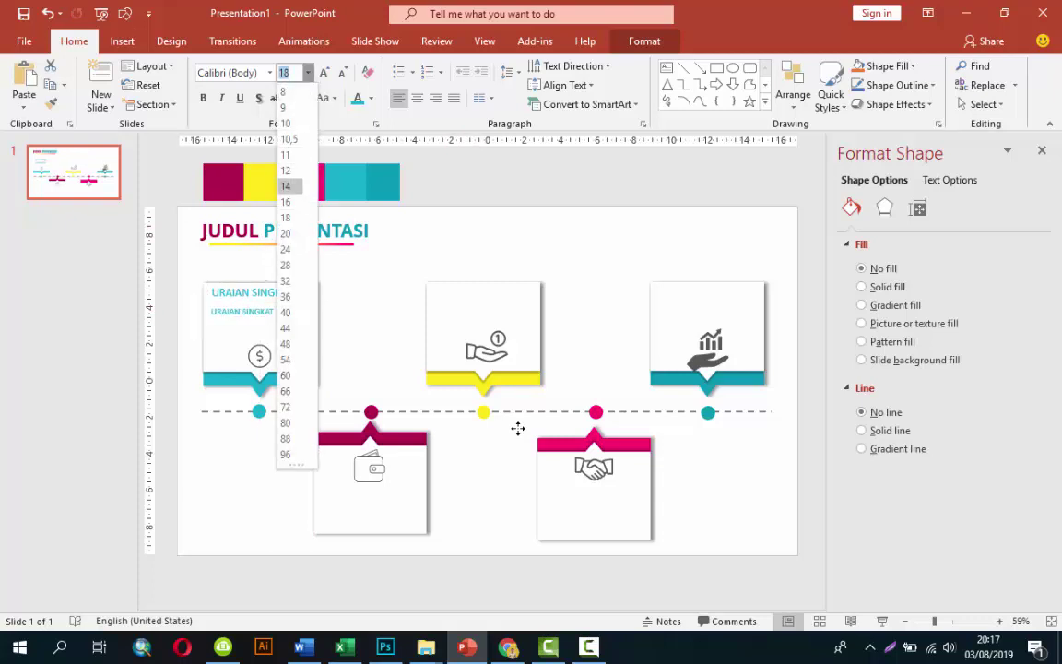
{"action": "key", "text": "Return"}
{"action": "key", "text": "alt+h"}
{"action": "key", "text": "f"}
{"action": "key", "text": "c"}
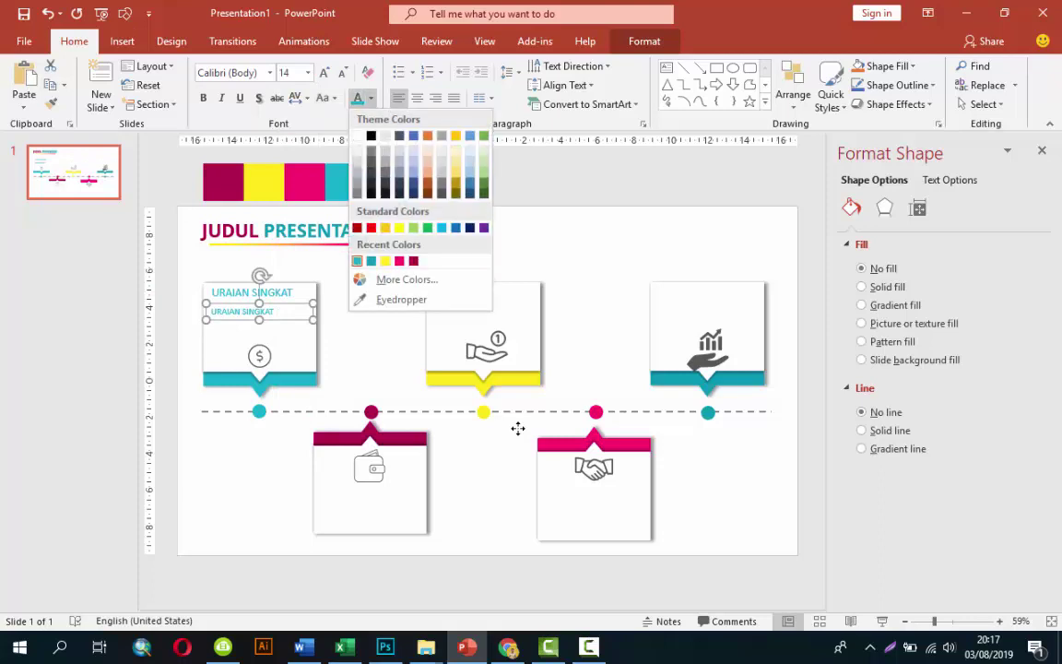
{"action": "key", "text": "Escape"}
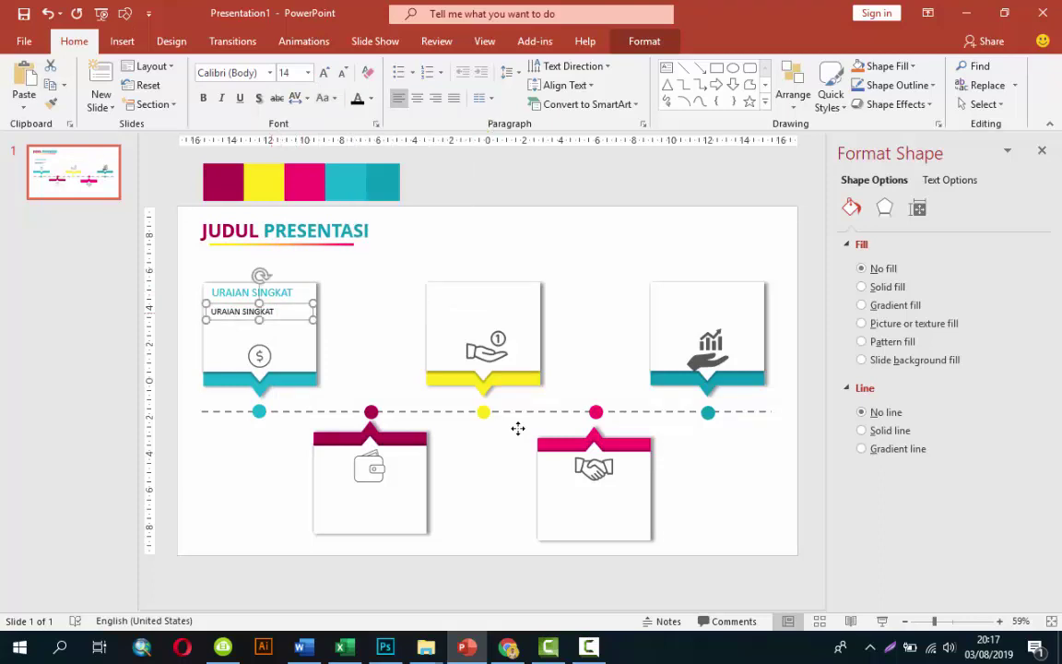
{"action": "key", "text": "Left"}
{"action": "key", "text": "Left"}
{"action": "key", "text": "Left"}
- Replace the copy with 'Silahkan anda ketik uraian penjelasan presentasi anda disini' and align it in the card
{"action": "key", "text": "F2"}
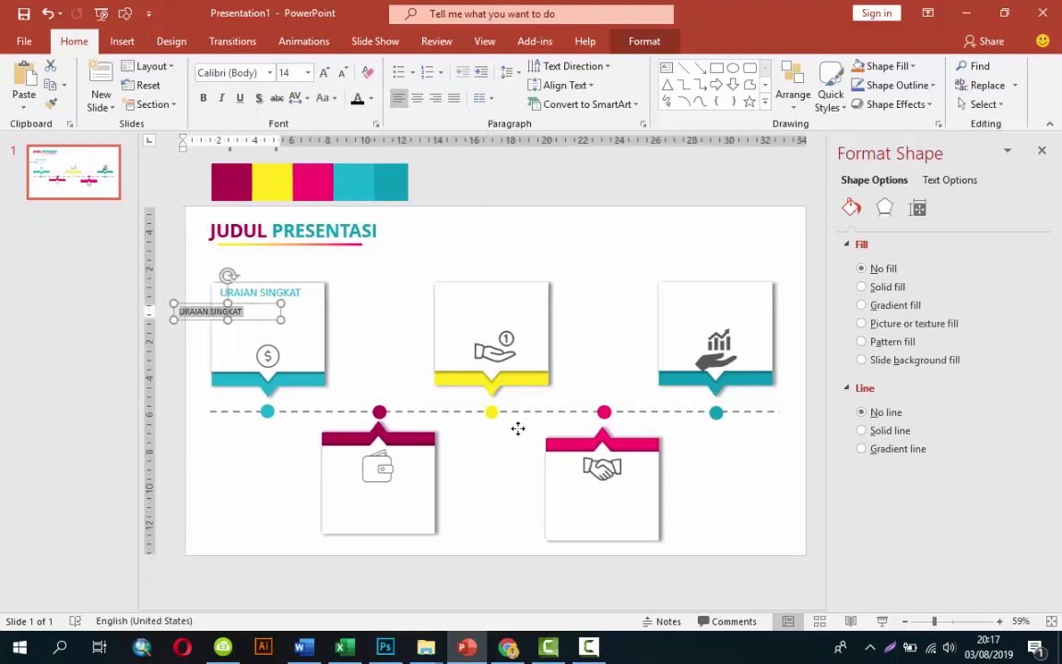
{"action": "type", "text": "Sila"}
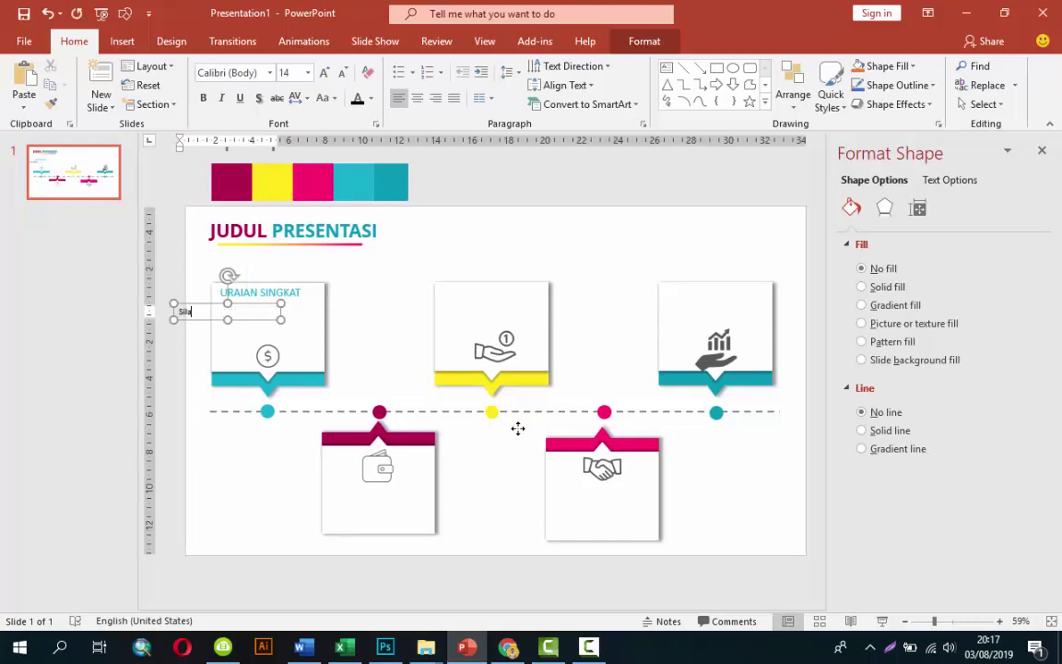
{"action": "type", "text": "hkan anda keti"}
{"action": "type", "text": "k ua"}
{"action": "key", "text": "BackSpace"}
{"action": "key", "text": "BackSpace"}
{"action": "type", "text": "uraian"}
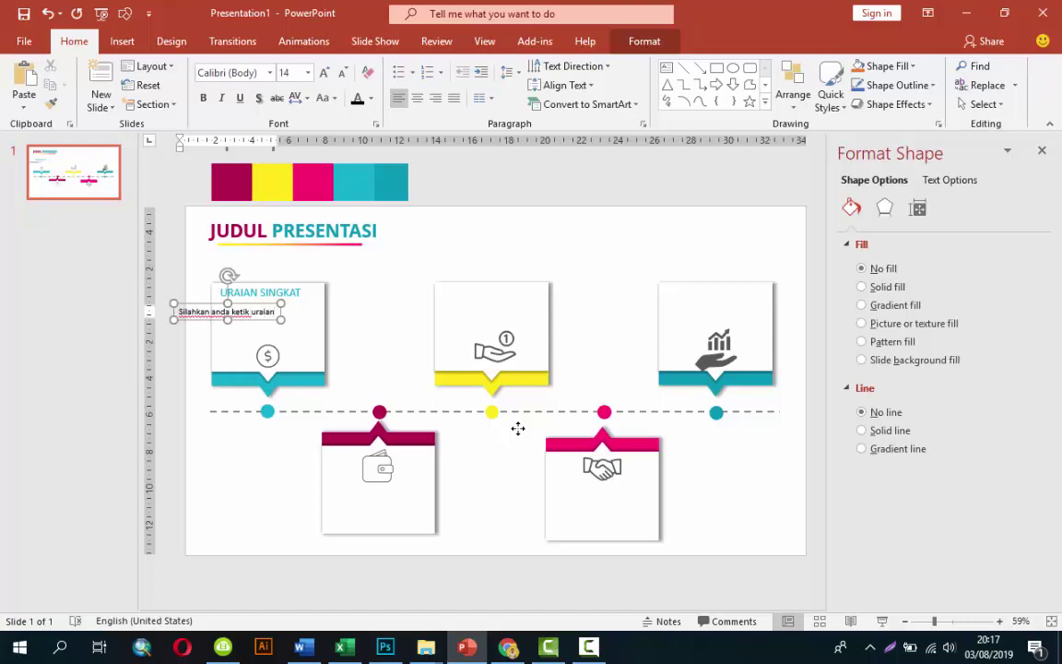
{"action": "type", "text": " penjelasan d"}
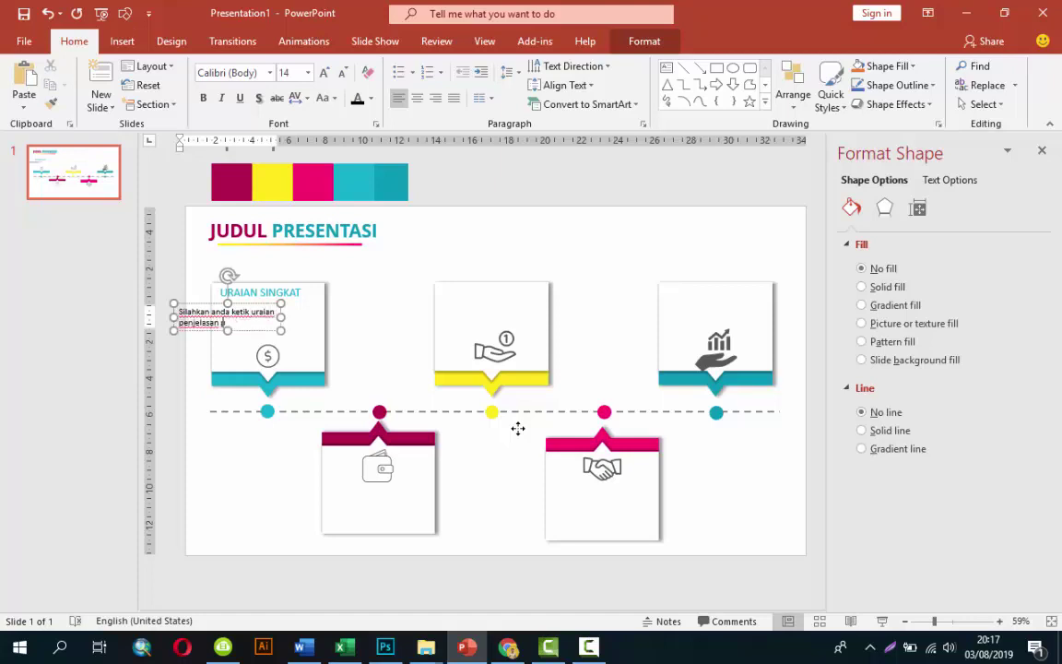
{"action": "type", "text": "resentasi"}
{"action": "type", "text": " anda disni"}
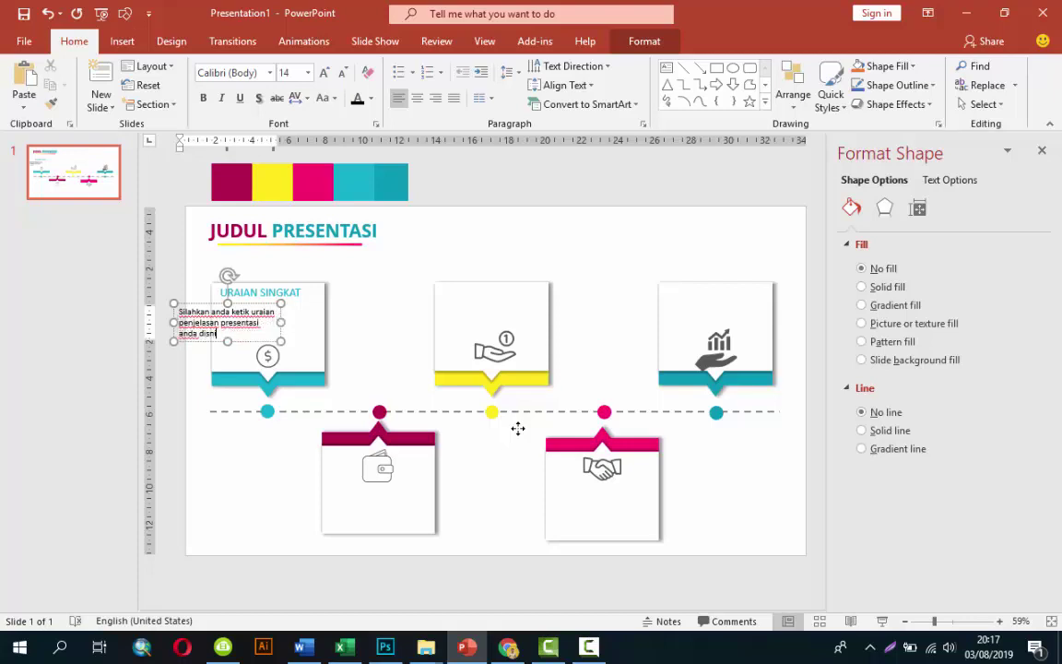
{"action": "key", "text": "Left"}
{"action": "key", "text": "Left"}
{"action": "type", "text": "i"}
{"action": "key", "text": "Right"}
{"action": "key", "text": "Right"}
{"action": "key", "text": "Escape"}
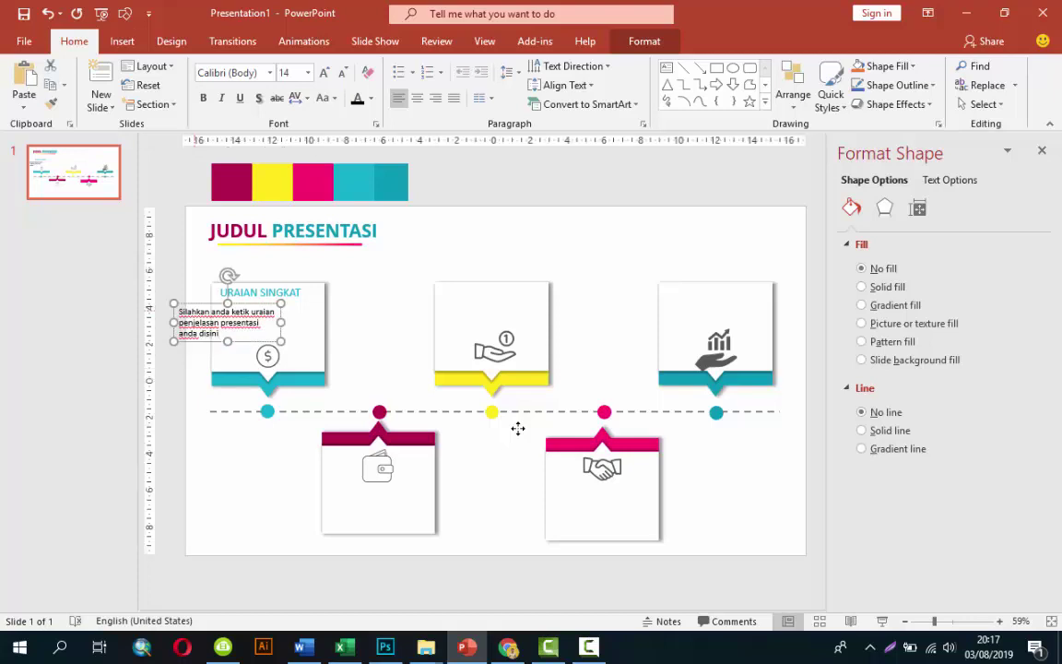
{"action": "key", "text": "Right"}
{"action": "key", "text": "Right"}
{"action": "key", "text": "Right"}
{"action": "key", "text": "Up"}
{"action": "key", "text": "Right"}
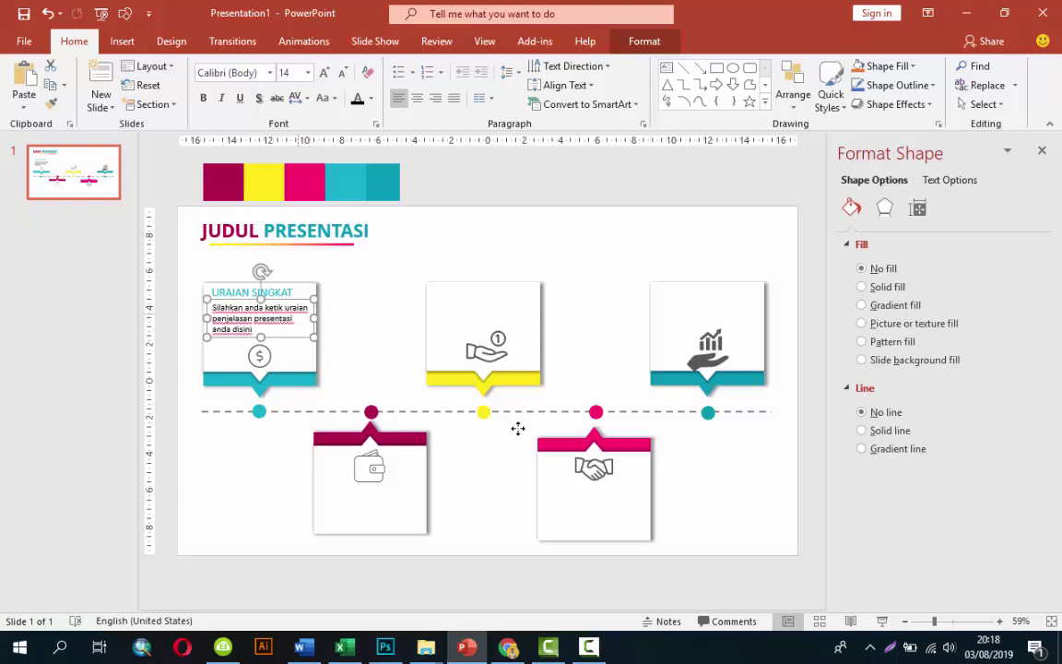
- Copy the first card's heading and description onto the second and third cards
{"action": "scroll", "coordinate": [518, 428], "scroll_direction": "up", "scroll_amount": 1, "text": "ctrl"}
{"action": "scroll", "coordinate": [518, 428], "scroll_direction": "up", "scroll_amount": 2, "text": "ctrl"}
{"action": "scroll", "coordinate": [519, 428], "scroll_direction": "up", "scroll_amount": 2, "text": "ctrl"}
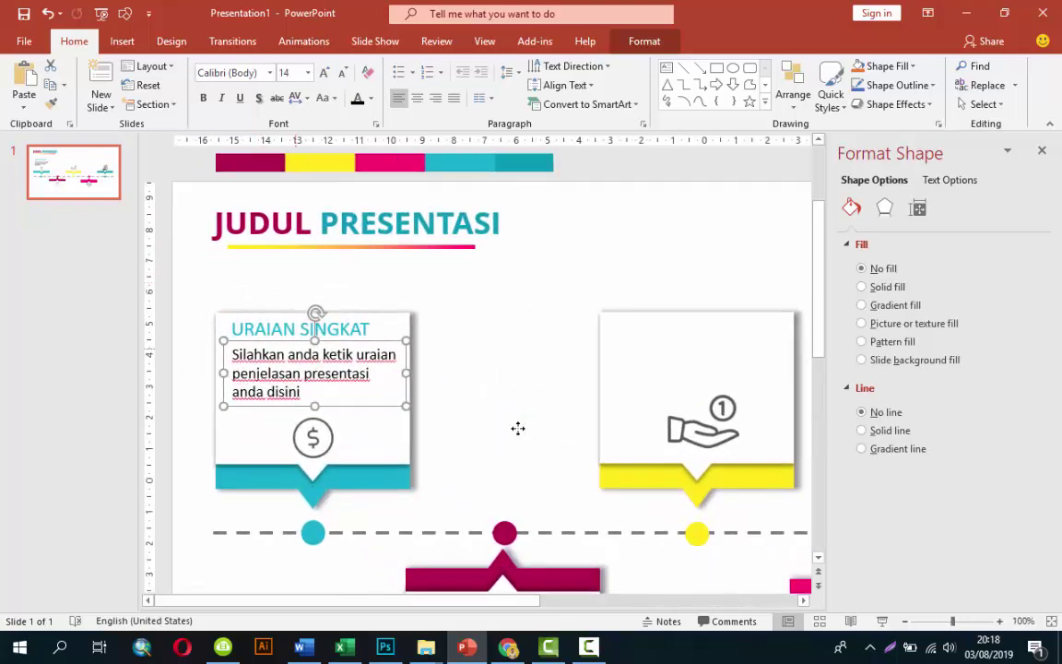
{"action": "key", "text": "shift+Tab"}
{"action": "key", "text": "Escape"}
{"action": "key", "text": "Escape"}
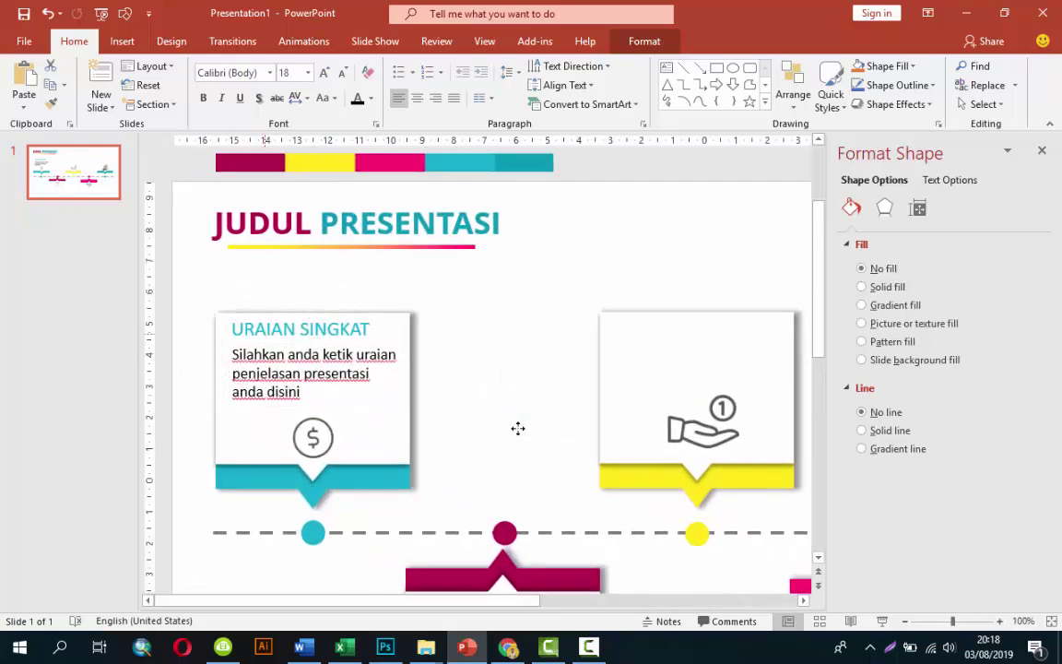
{"action": "key", "text": "Tab"}
{"action": "key", "text": "Tab"}
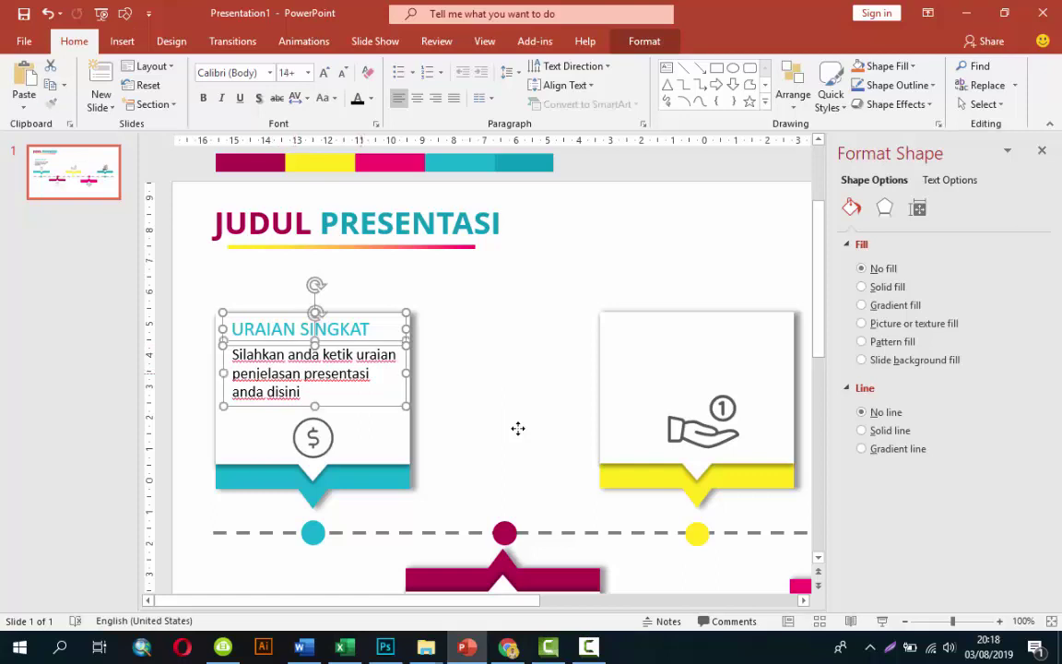
{"action": "scroll", "coordinate": [518, 428], "scroll_direction": "down", "scroll_amount": 4, "text": "ctrl"}
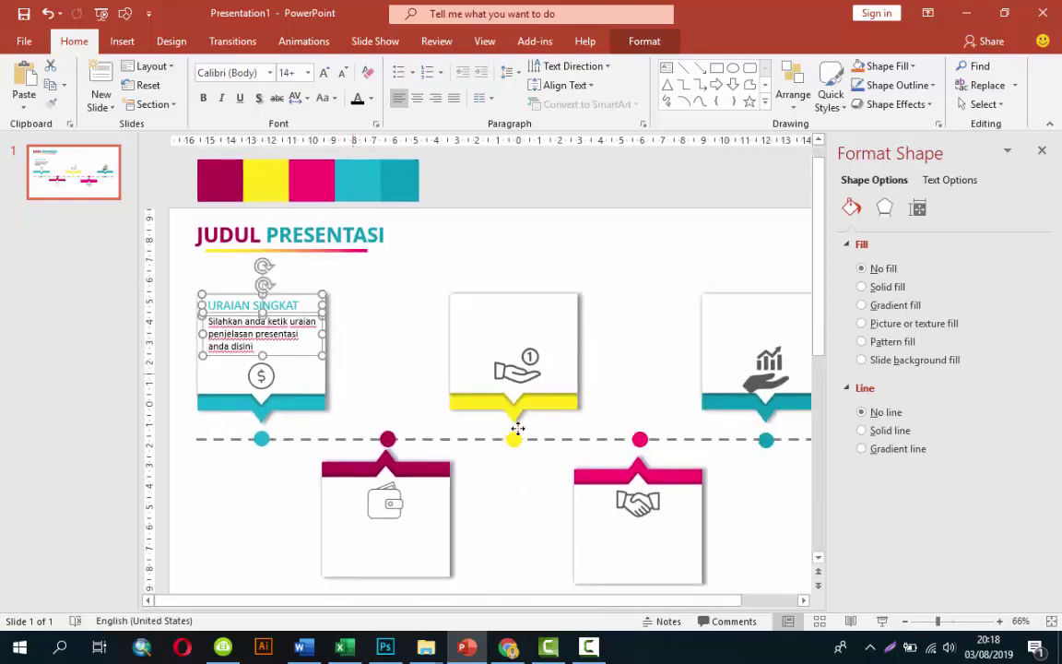
{"action": "key", "text": "ctrl+d"}
{"action": "key", "text": "Right"}
{"action": "key", "text": "Right"}
{"action": "key", "text": "Right"}
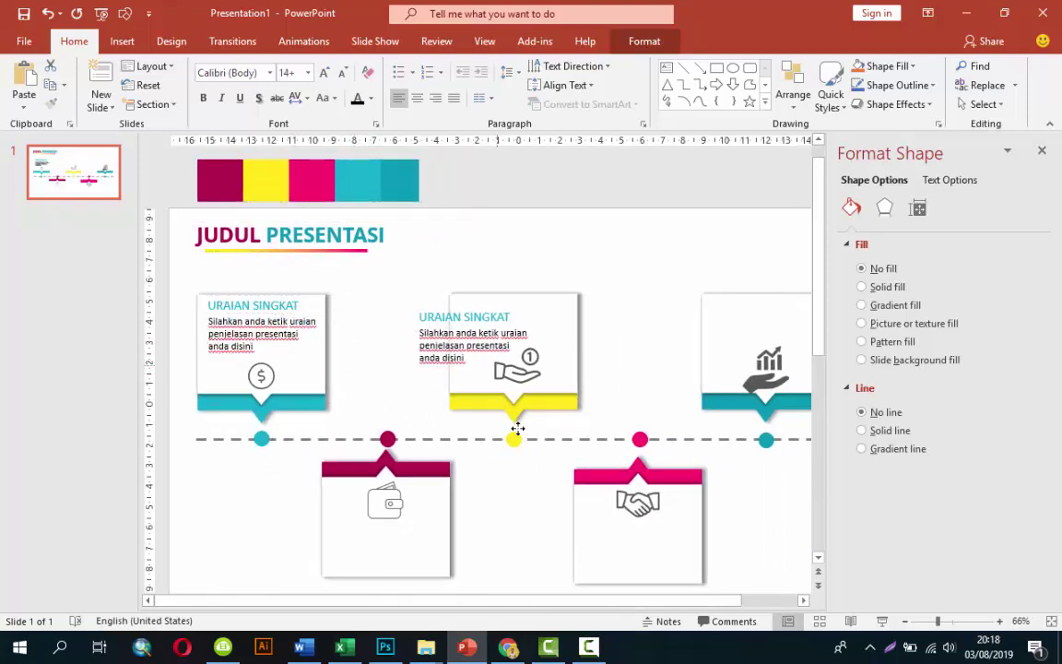
{"action": "key", "text": "Right"}
{"action": "key", "text": "Right"}
{"action": "key", "text": "Right"}
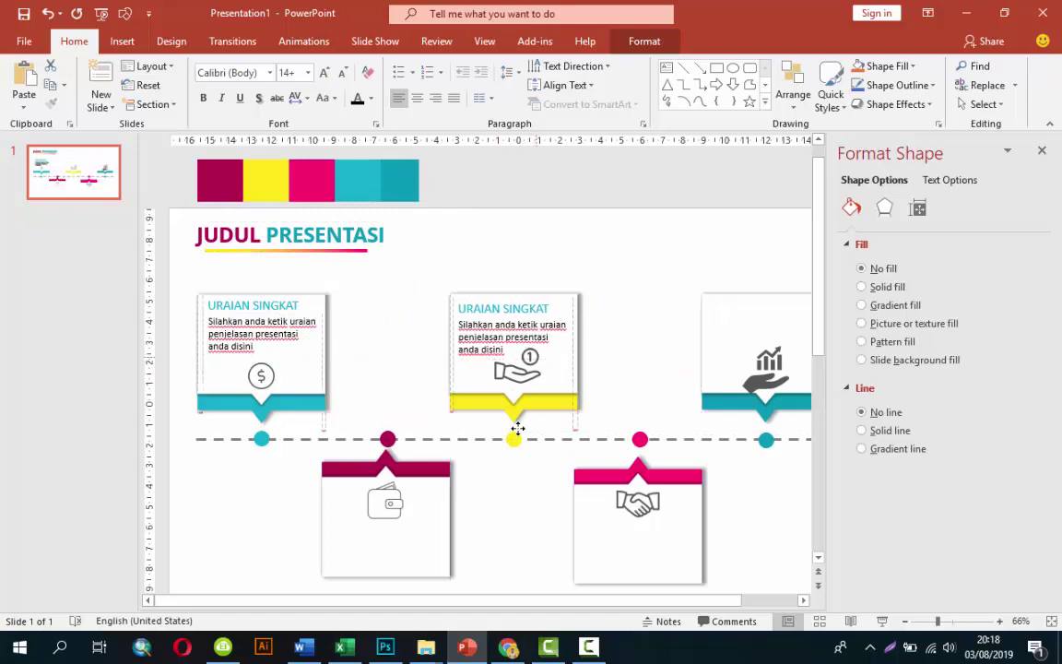
{"action": "key", "text": "ctrl+d"}
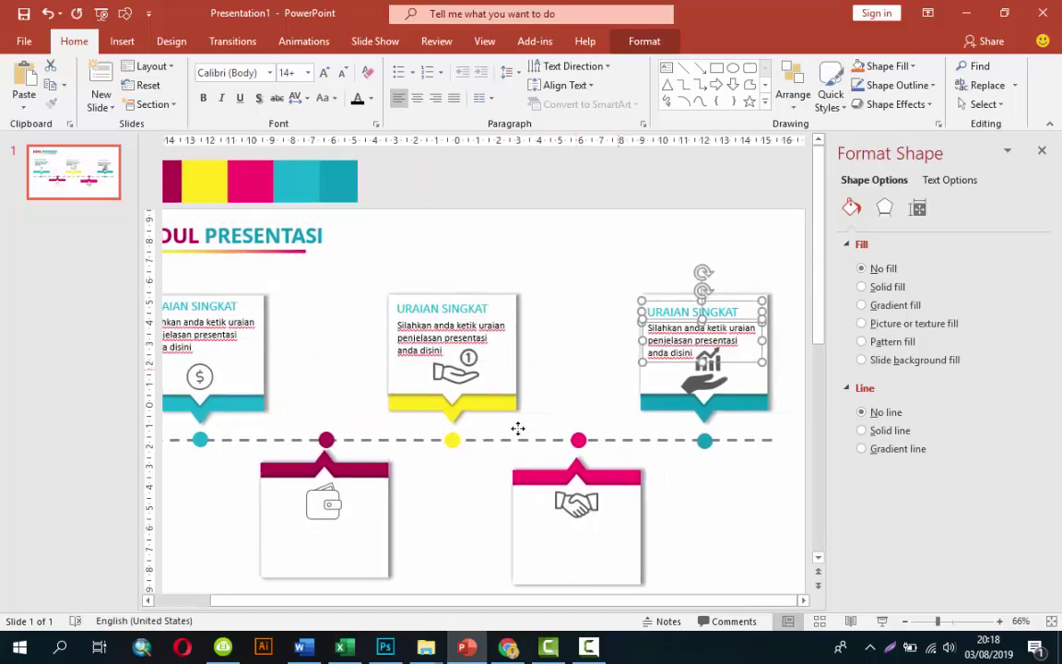
- Shrink the hand icon on the second card and the chart-and-hand icon on the third
{"action": "key", "text": "Tab"}
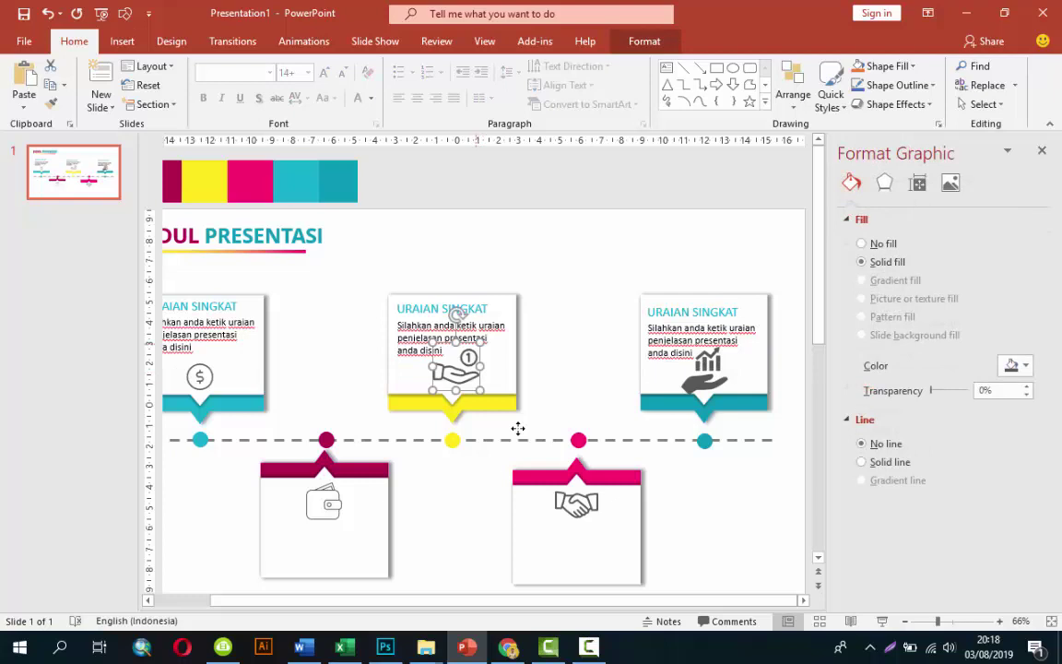
{"action": "key", "text": "shift+Down"}
{"action": "key", "text": "shift+Down"}
{"action": "key", "text": "shift+Down"}
{"action": "key", "text": "Right"}
{"action": "key", "text": "Right"}
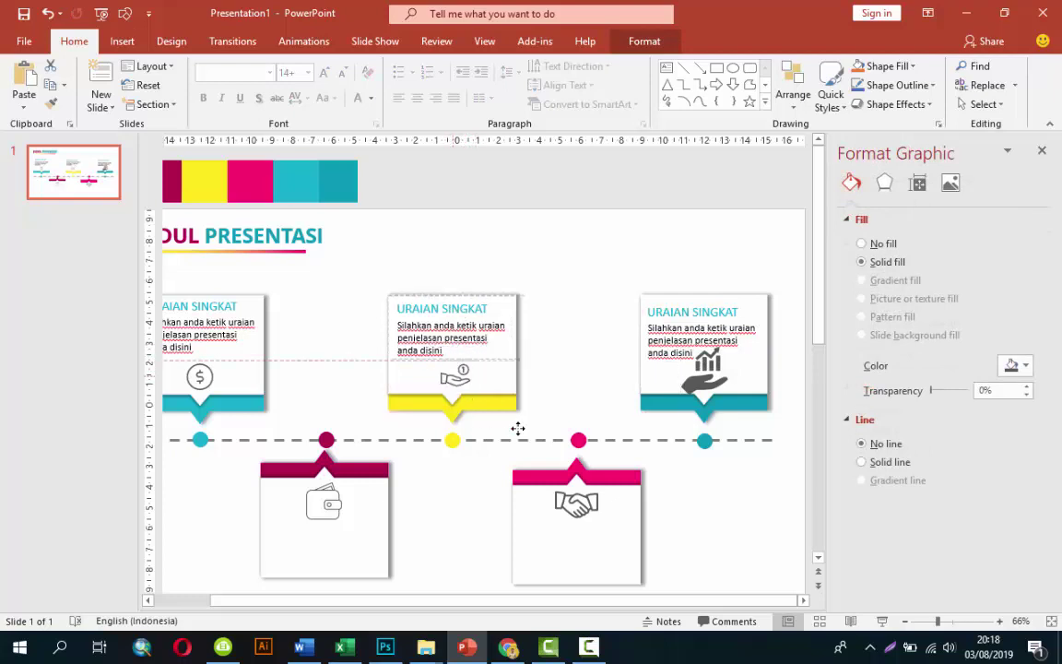
{"action": "key", "text": "Escape"}
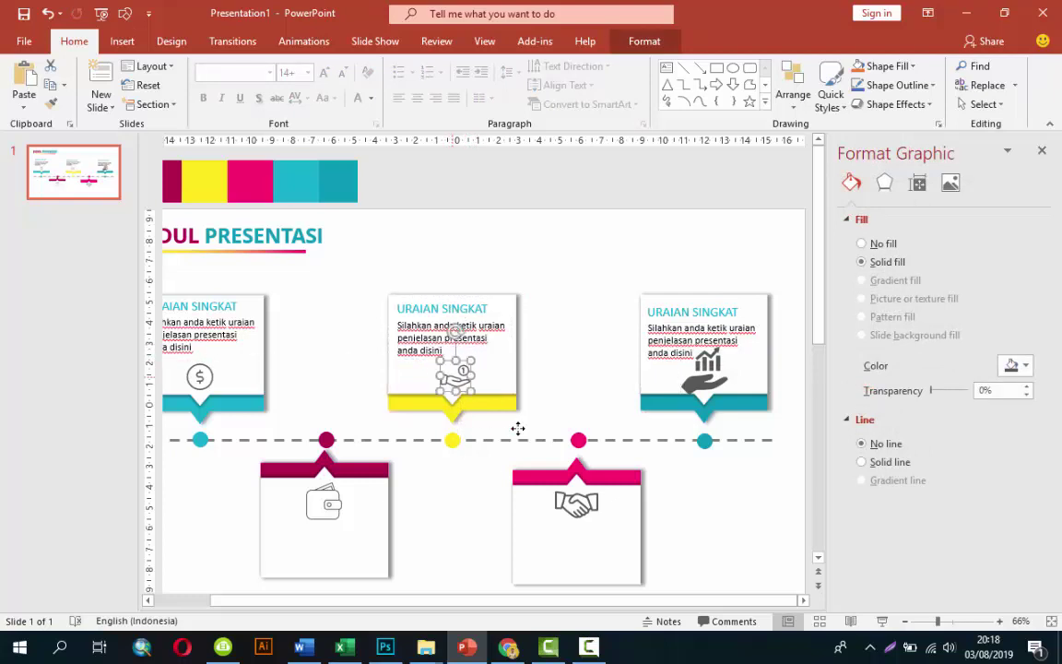
{"action": "key", "text": "Tab"}
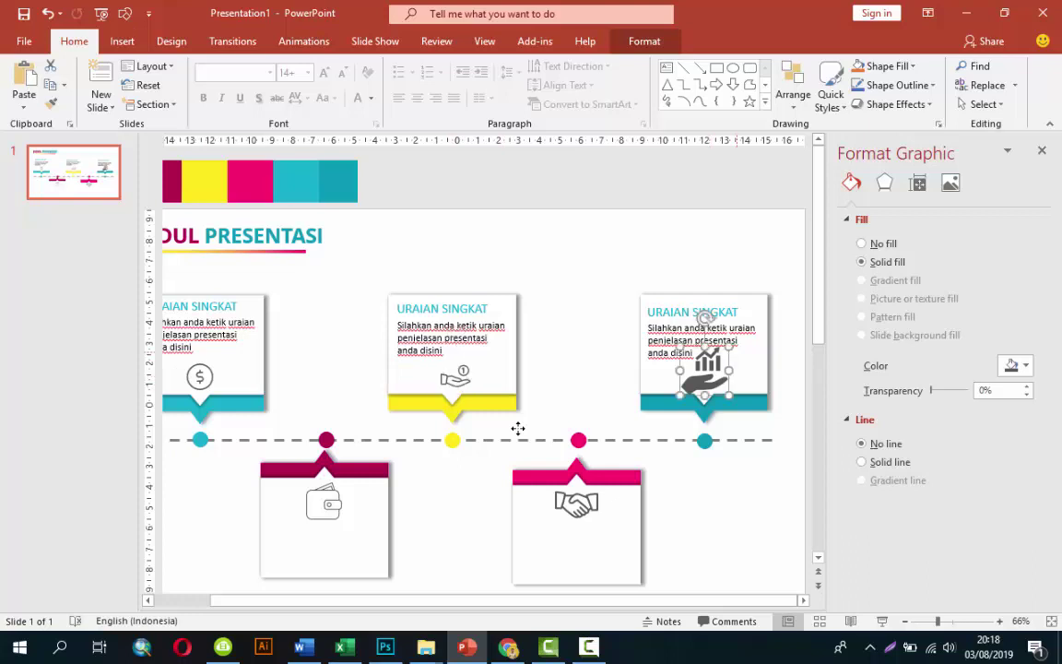
{"action": "key", "text": "Right"}
{"action": "key", "text": "shift+Down"}
{"action": "key", "text": "shift+Down"}
{"action": "key", "text": "shift+Down"}
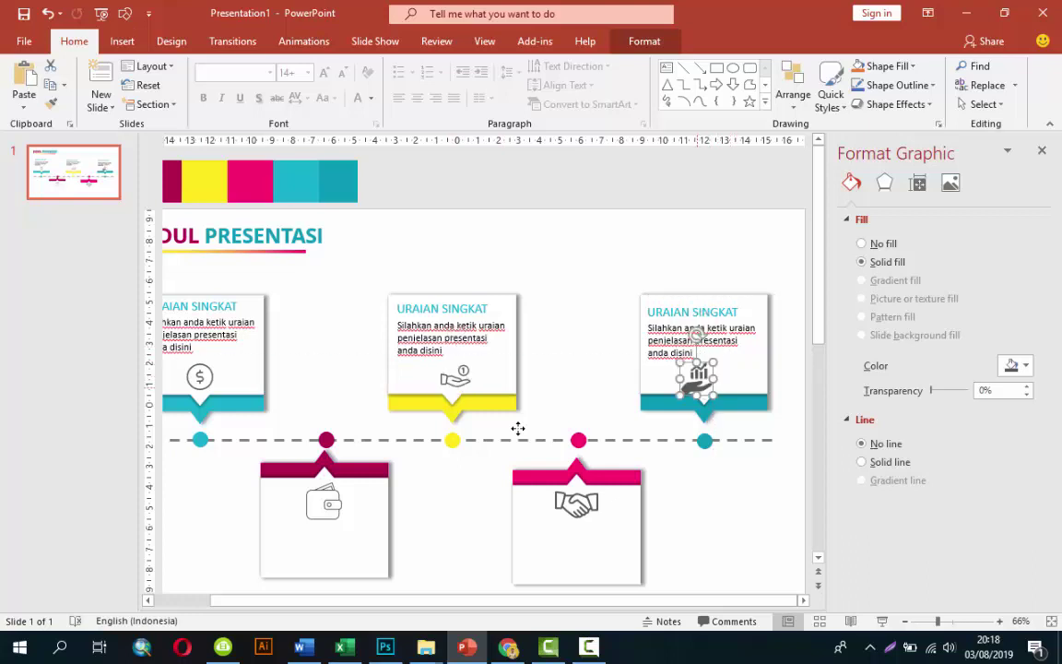
- Color the second card's URAIAN SINGKAT heading yellow
{"action": "key", "text": "shift+Tab"}
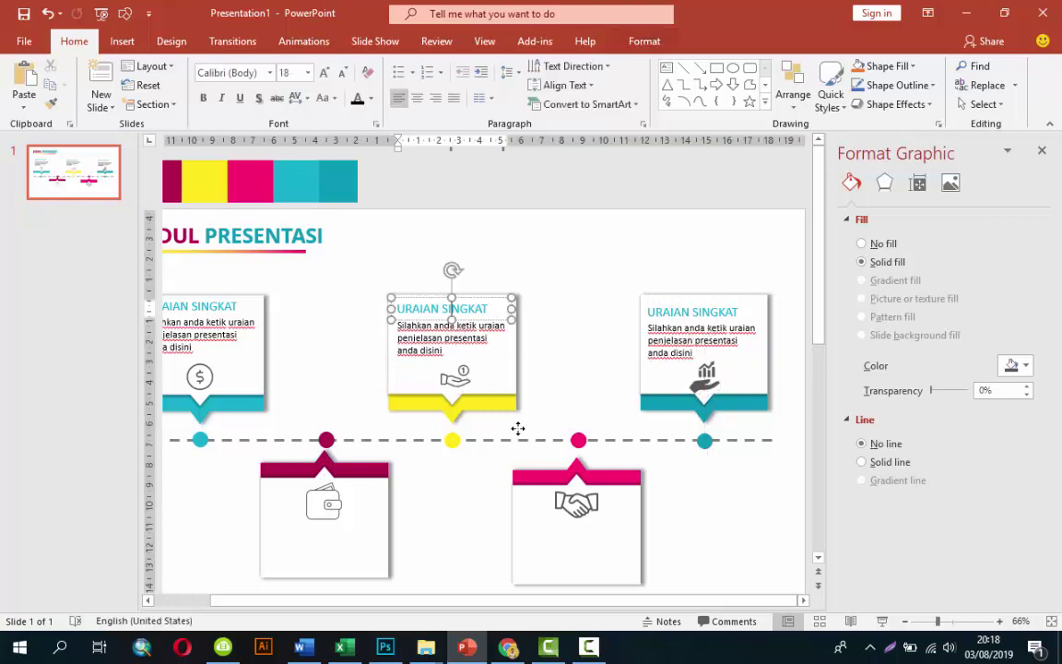
{"action": "key", "text": "alt"}
{"action": "key", "text": "h"}
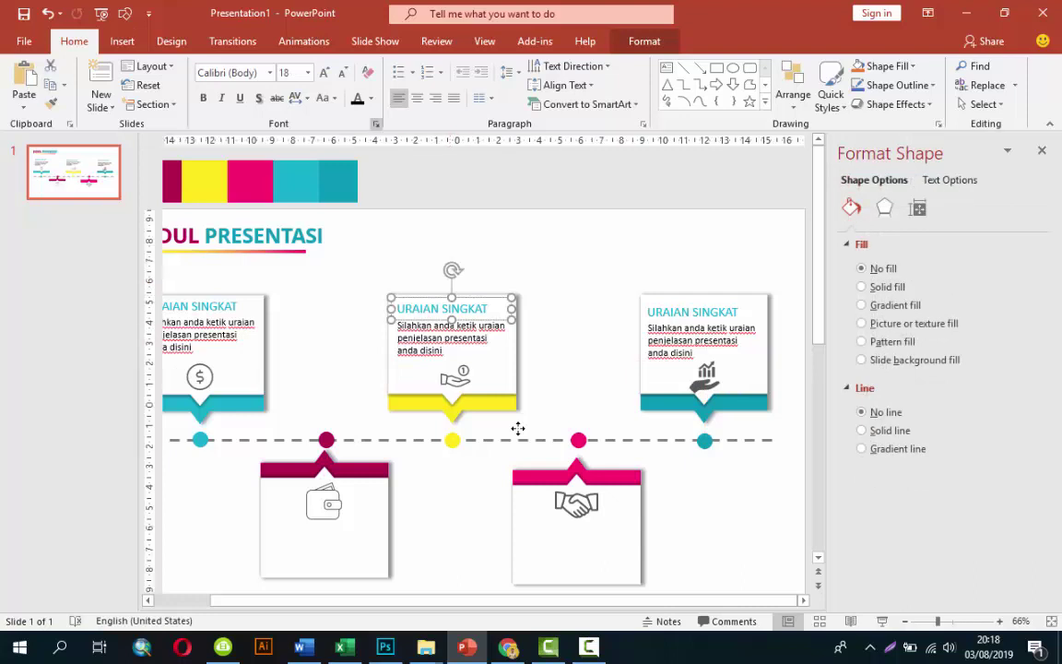
{"action": "key", "text": "f"}
{"action": "key", "text": "c"}
{"action": "key", "text": "Down"}
{"action": "key", "text": "Right"}
{"action": "key", "text": "Return"}
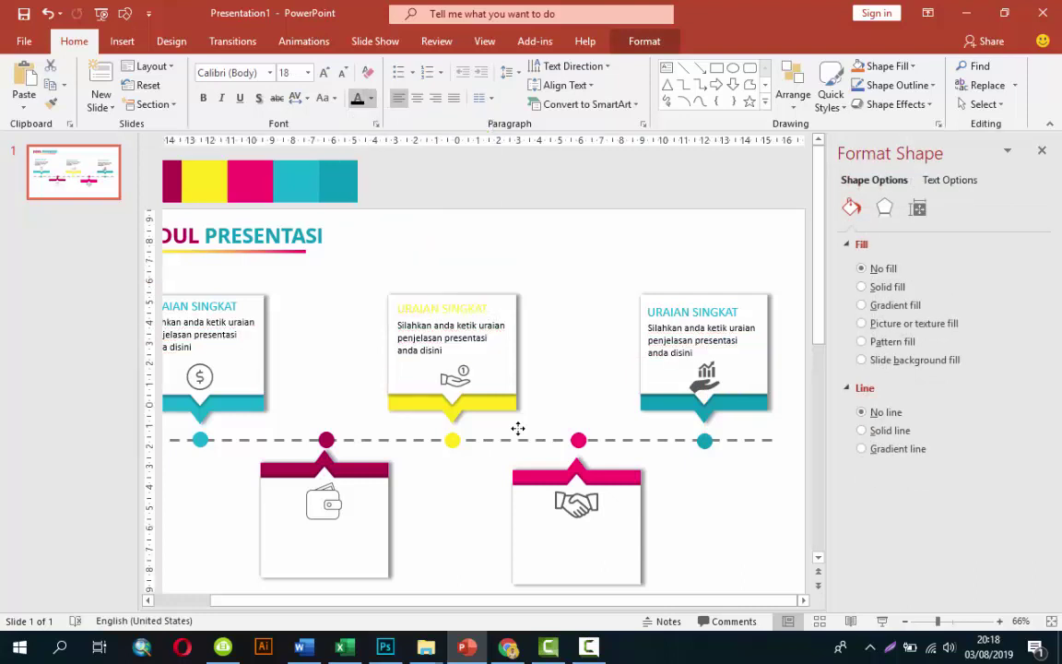
{"action": "key", "text": "Tab"}
{"action": "key", "text": "alt"}
{"action": "key", "text": "h"}
{"action": "key", "text": "f"}
{"action": "key", "text": "c"}
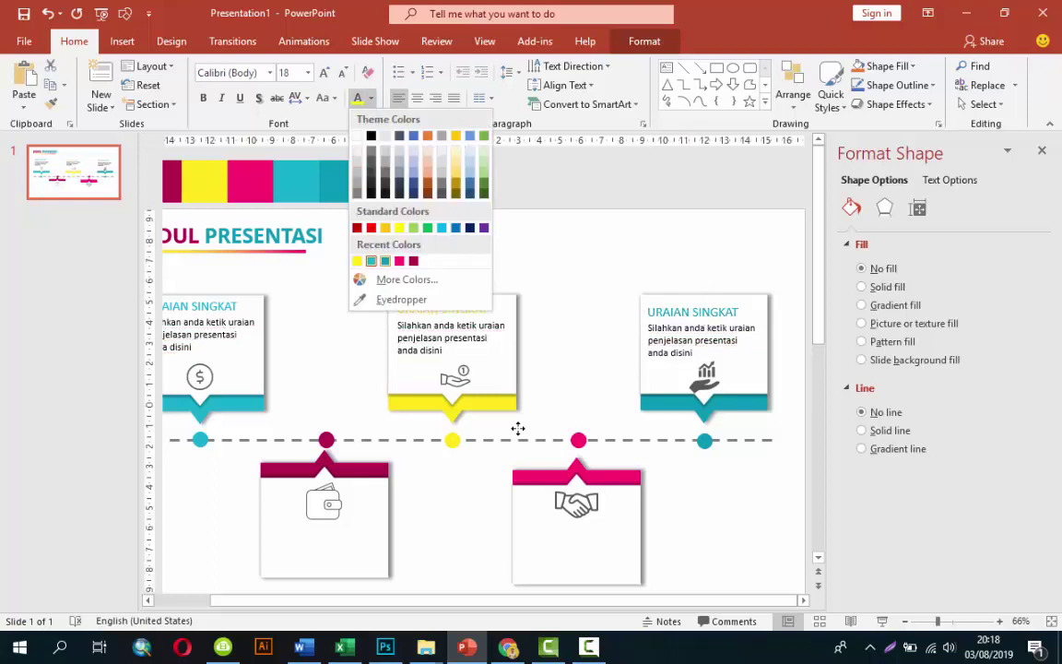
{"action": "key", "text": "Escape"}
{"action": "key", "text": "Escape"}
- Duplicate the second card's heading and description onto the lower-left wallet card
{"action": "key", "text": "Tab"}
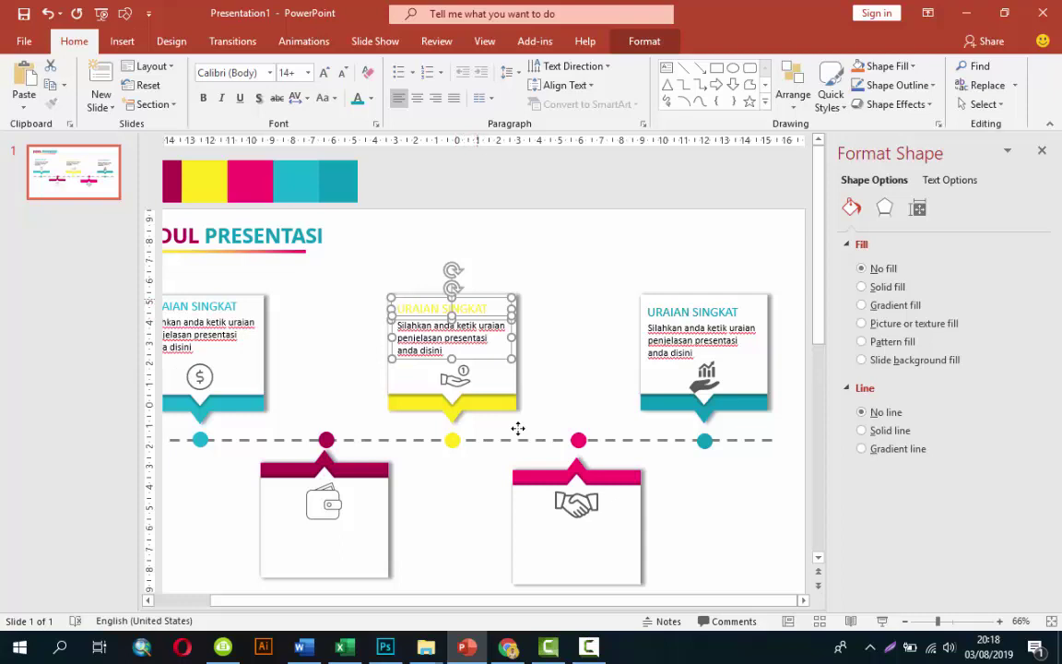
{"action": "key", "text": "ctrl+d"}
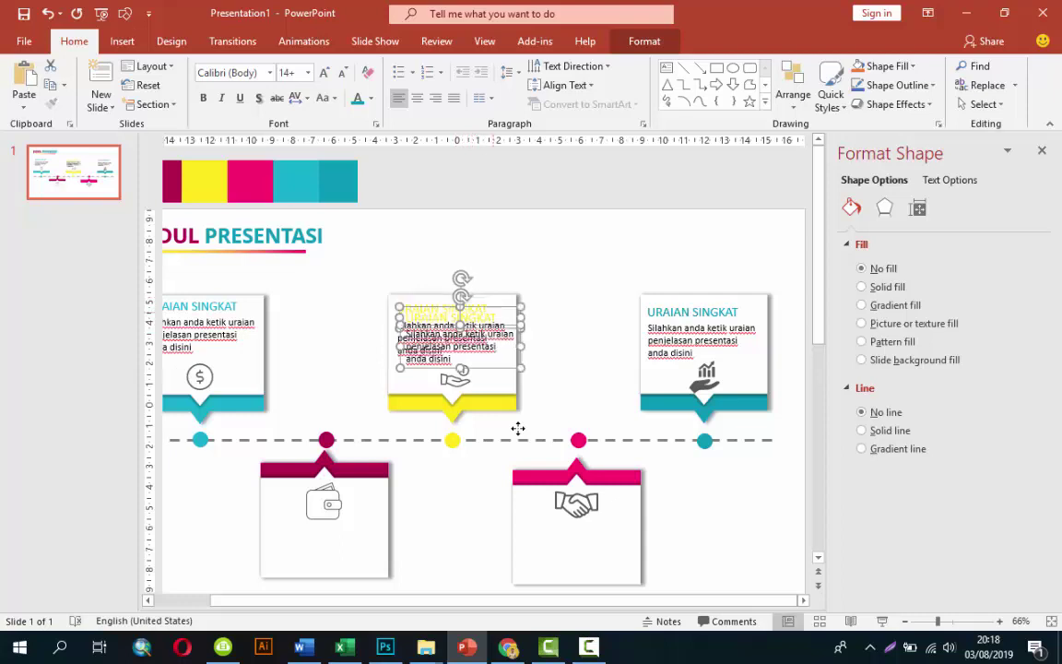
{"action": "left_click_drag", "start_coordinate": [452, 341], "coordinate": [318, 551]}
{"action": "key", "text": "Tab"}
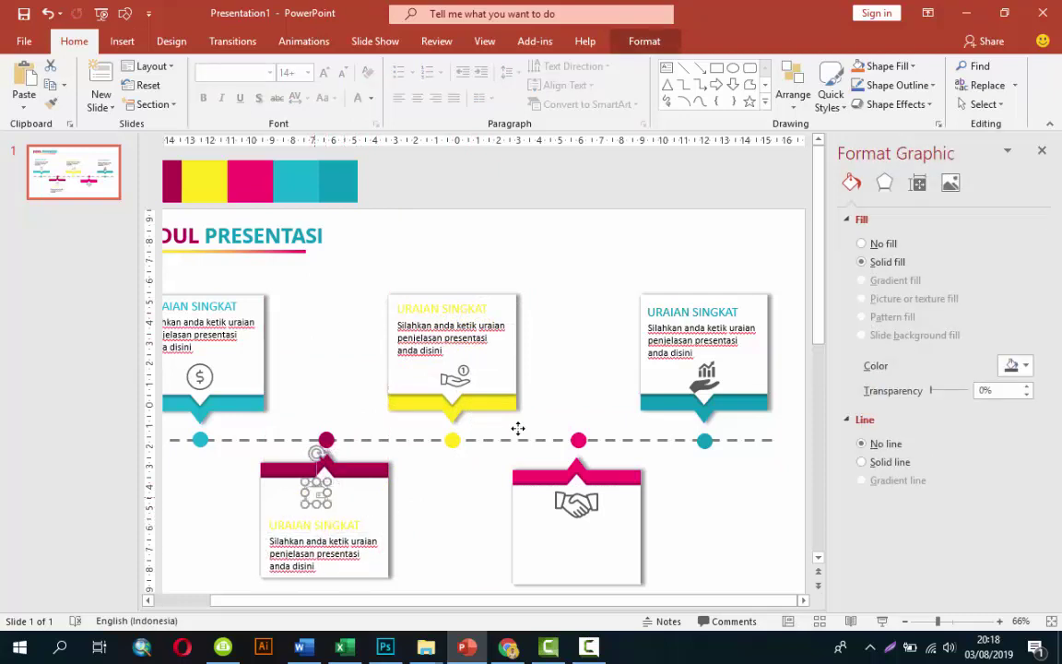
- Nudge the wallet icon right and make the lower-left card's heading magenta
{"action": "key", "text": "Right"}
{"action": "key", "text": "Right"}
{"action": "key", "text": "Right"}
{"action": "key", "text": "Tab"}
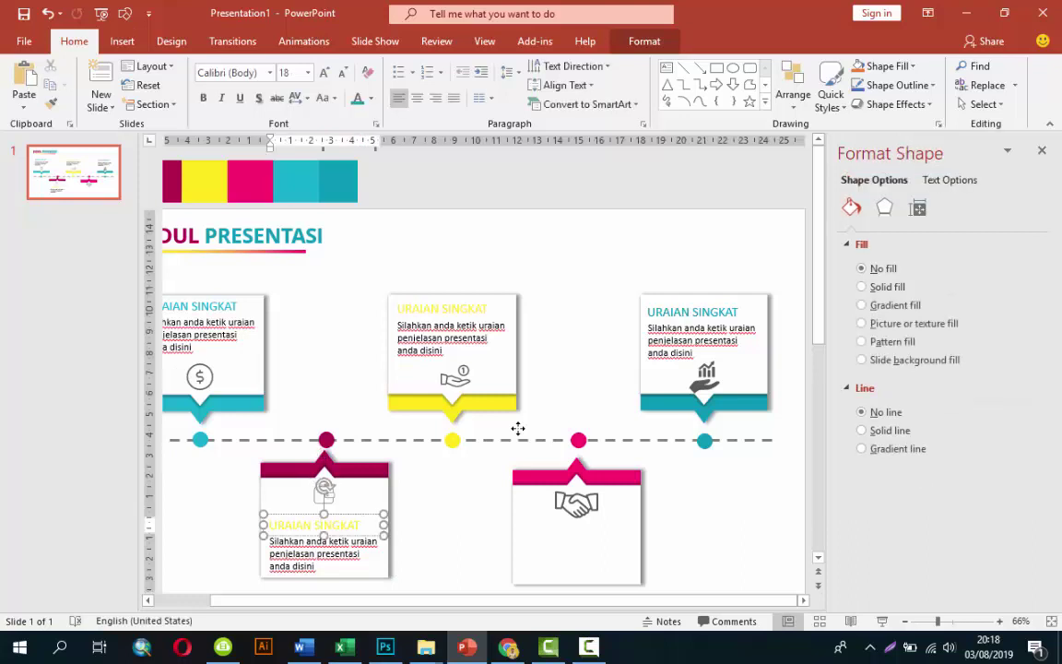
{"action": "key", "text": "alt+h"}
{"action": "key", "text": "f"}
{"action": "key", "text": "c"}
{"action": "key", "text": "Down"}
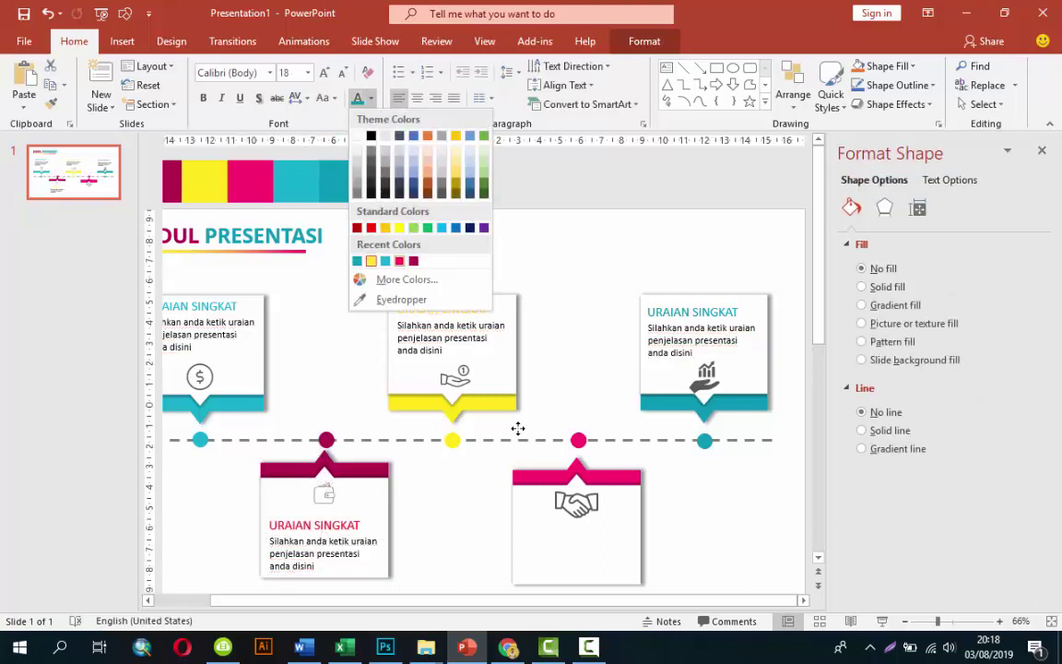
{"action": "key", "text": "Return"}
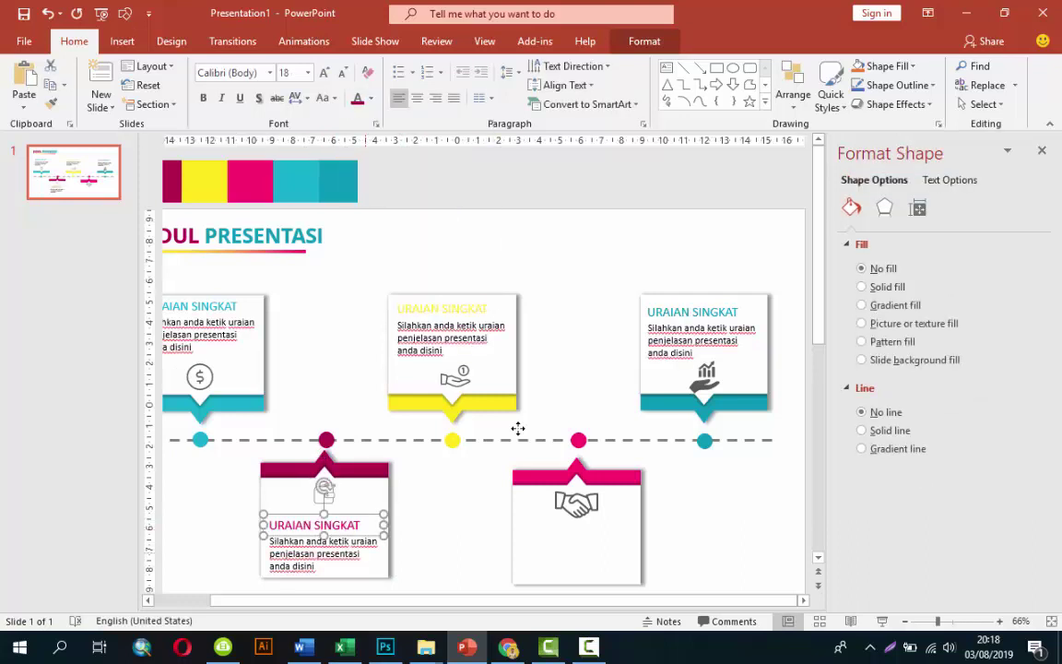
- Copy the lower-left card's heading and description onto the pink handshake card
{"action": "key", "text": "ctrl+d"}
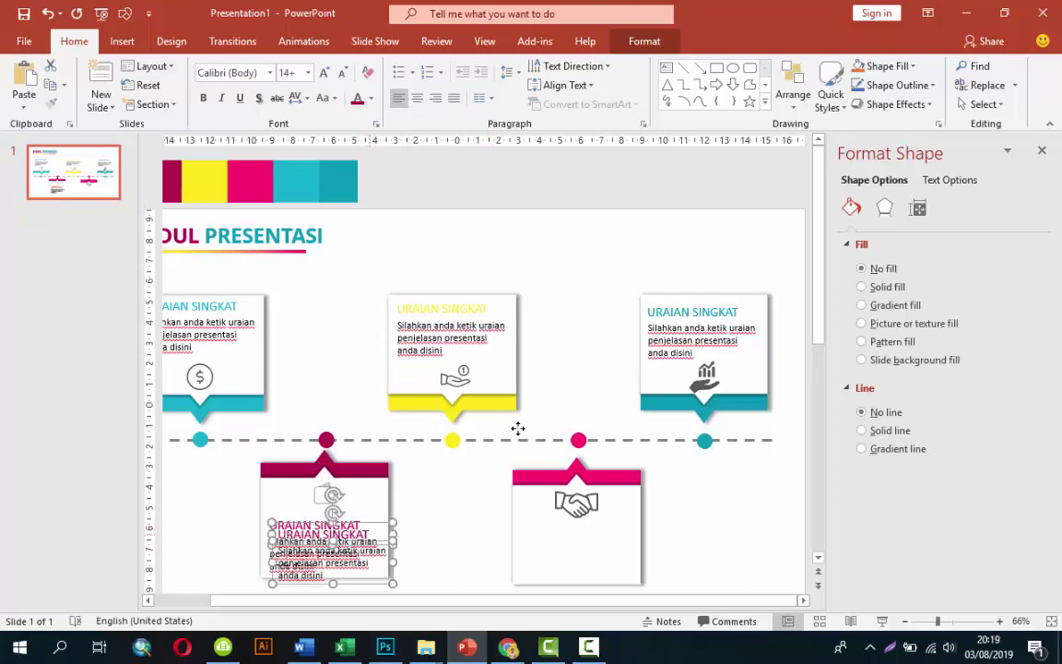
{"action": "key", "text": "Right"}
{"action": "key", "text": "Right"}
{"action": "key", "text": "Right"}
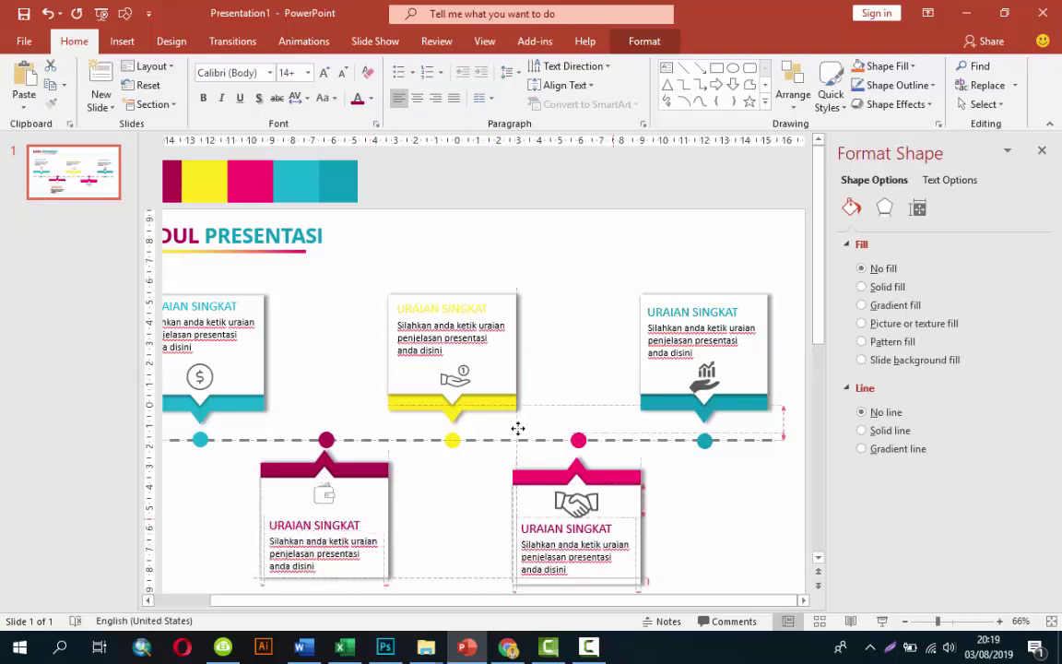
{"action": "left_click", "coordinate": [518, 428]}
{"action": "key", "text": "shift+Tab"}
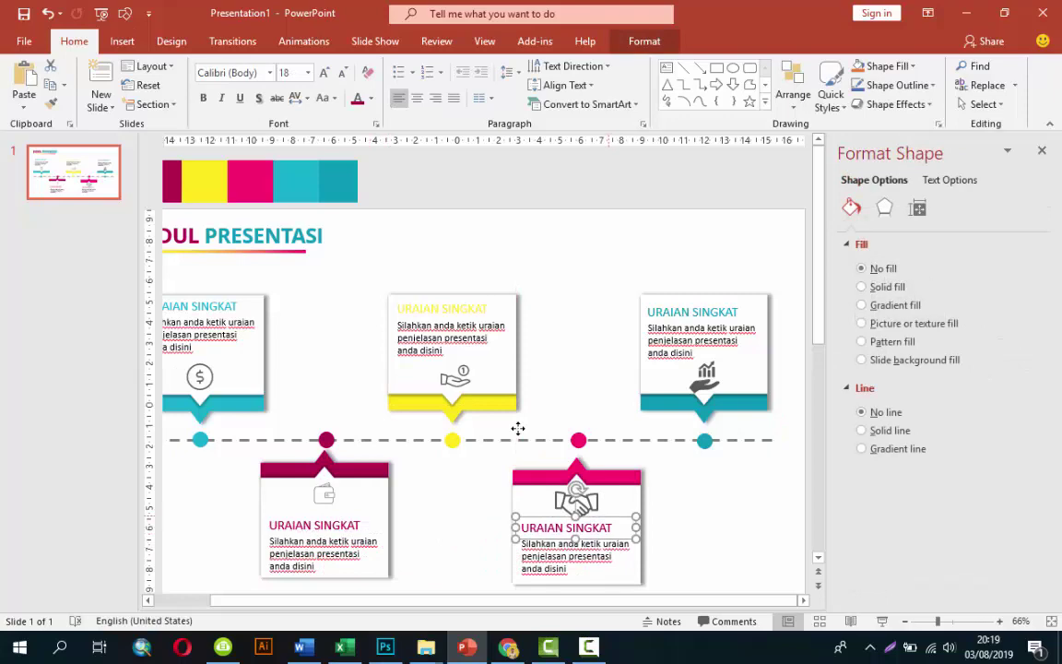
{"action": "key", "text": "alt"}
{"action": "key", "text": "h"}
{"action": "key", "text": "f"}
{"action": "key", "text": "c"}
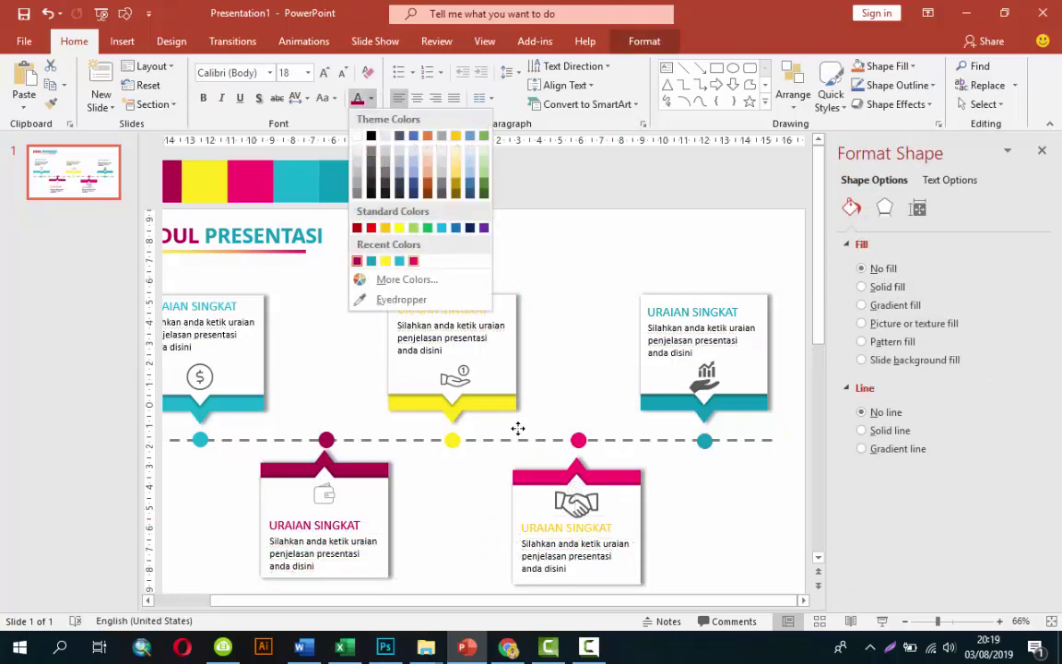
{"action": "key", "text": "Escape"}
{"action": "key", "text": "Escape"}
{"action": "scroll", "coordinate": [518, 428], "scroll_direction": "down", "scroll_amount": 2}
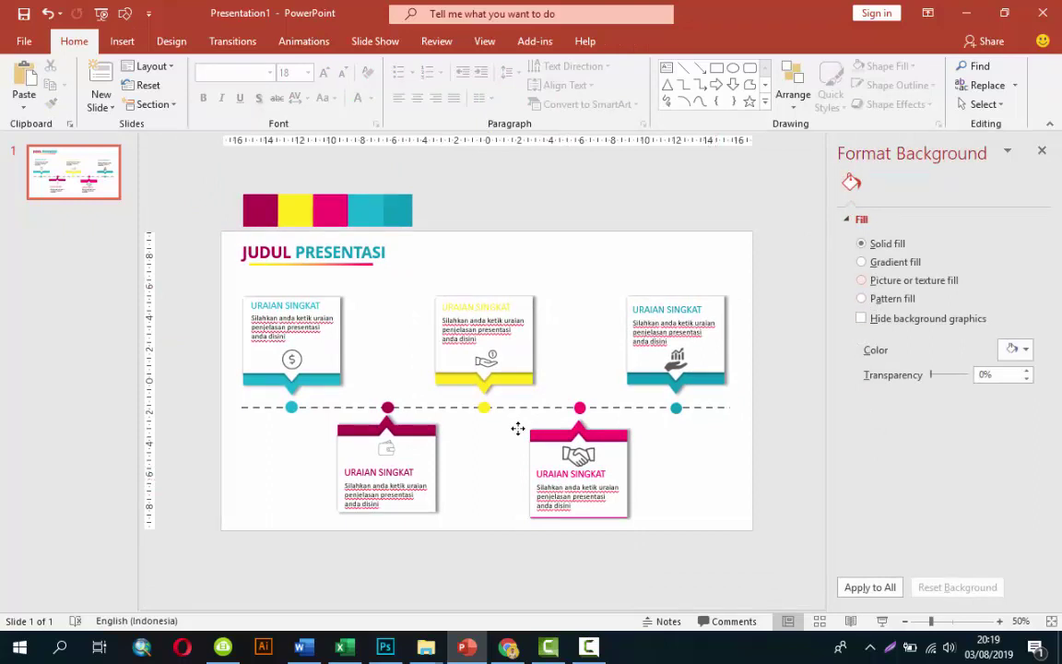
- Switch the background to a gradient fill with a light grey left stop and dark grey right stop
{"action": "key", "text": "alt+g"}
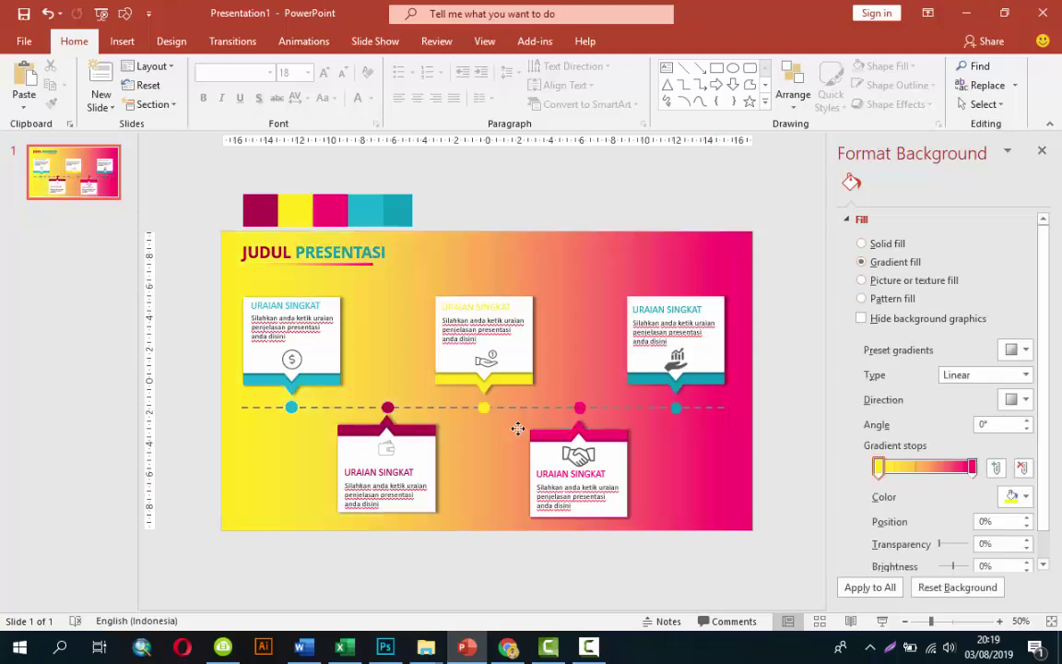
{"action": "key", "text": "Tab"}
{"action": "key", "text": "Return"}
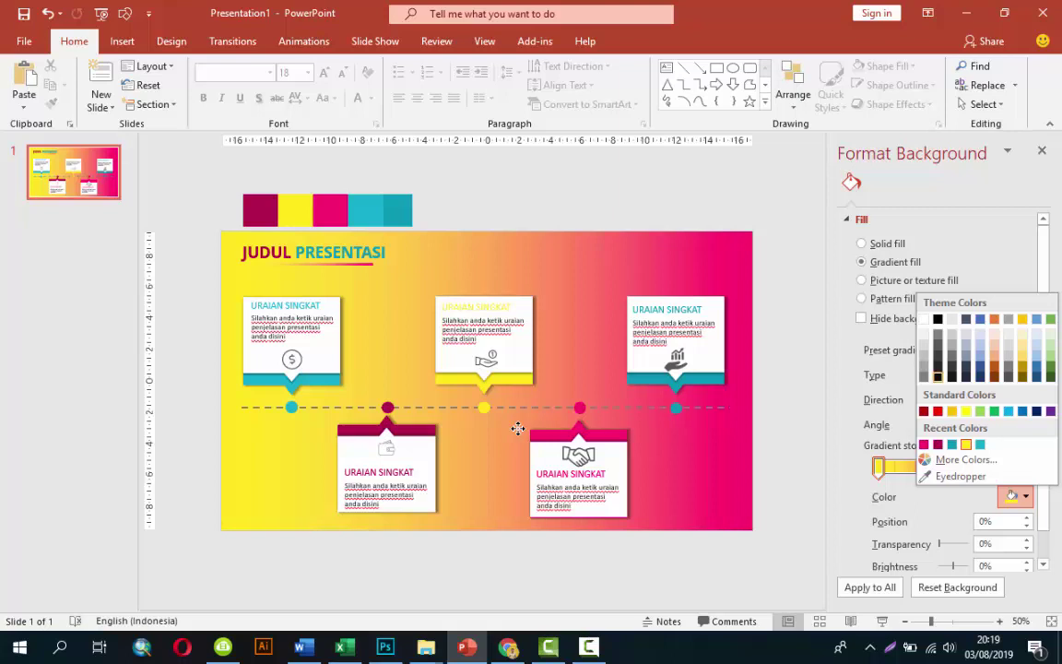
{"action": "key", "text": "Down"}
{"action": "key", "text": "Down"}
{"action": "key", "text": "Return"}
{"action": "key", "text": "Right"}
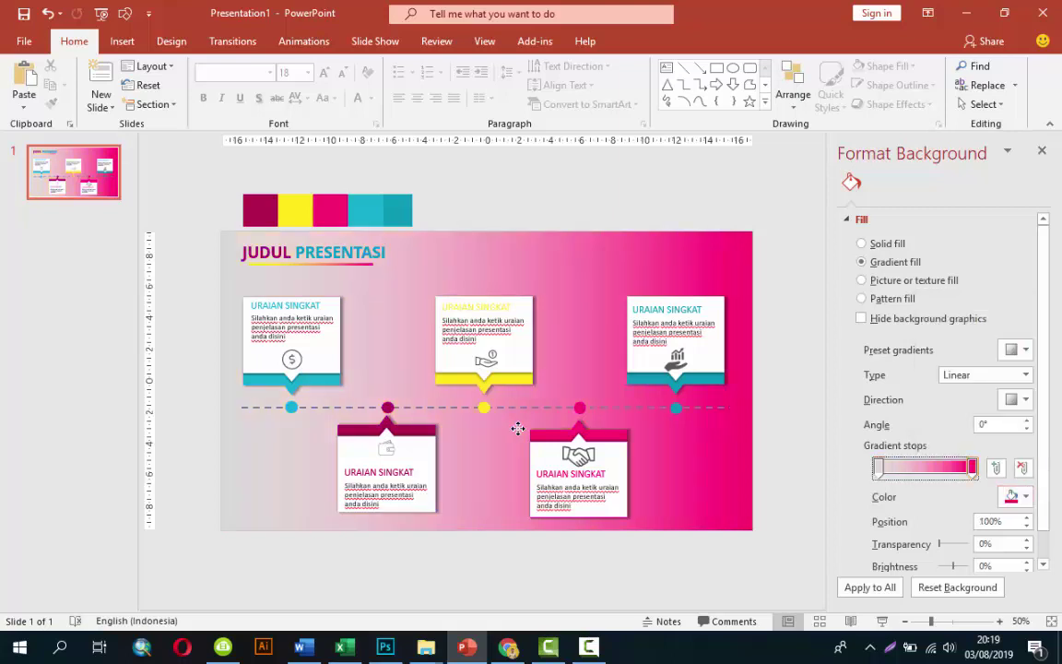
{"action": "key", "text": "Return"}
{"action": "key", "text": "Up"}
{"action": "key", "text": "Up"}
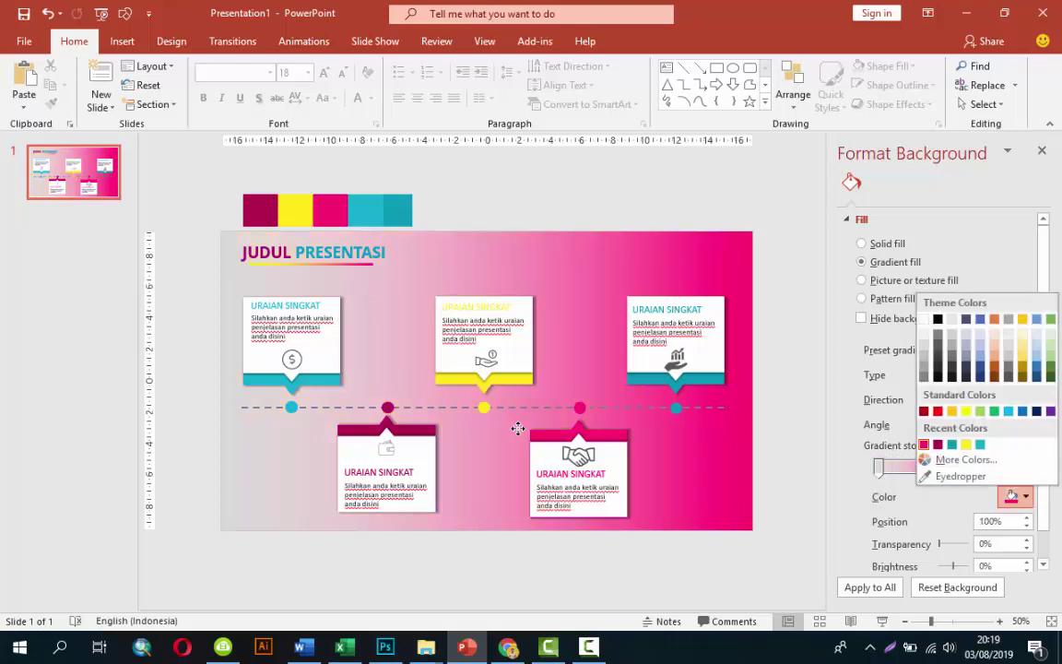
{"action": "key", "text": "Return"}
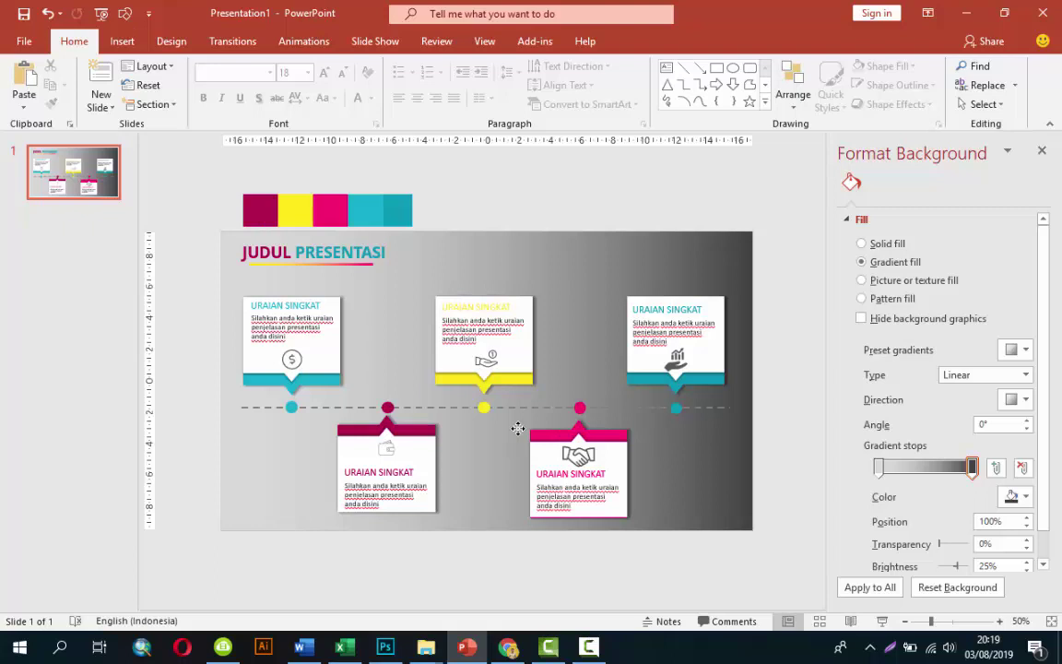
- Delete the palette colour strip above the slide and scroll back up to review
{"action": "key", "text": "ctrl+z"}
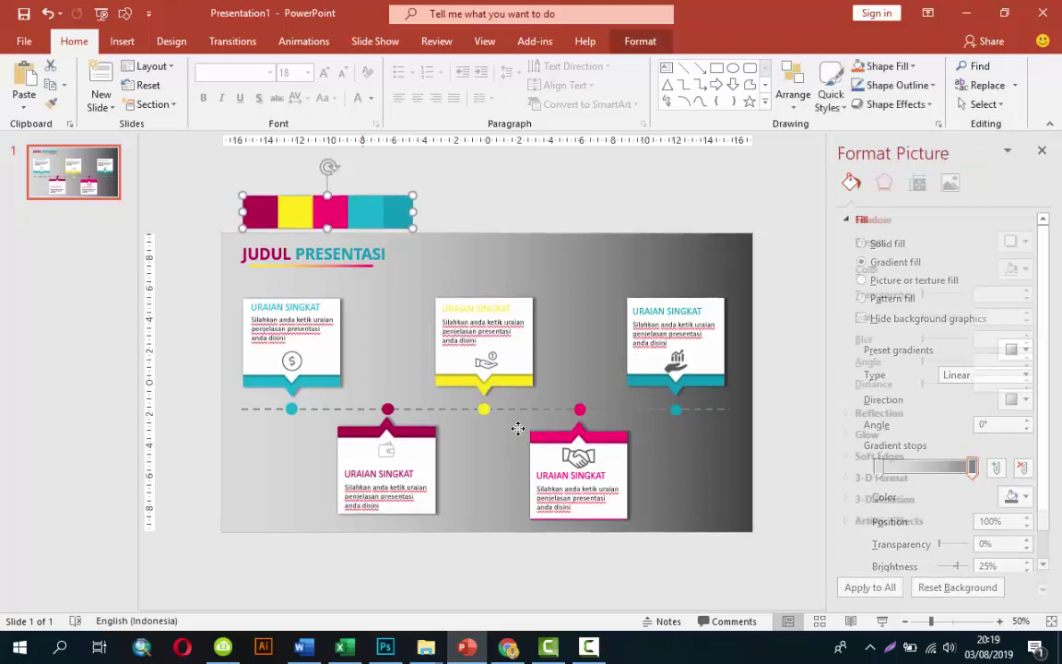
{"action": "key", "text": "ctrl+z"}
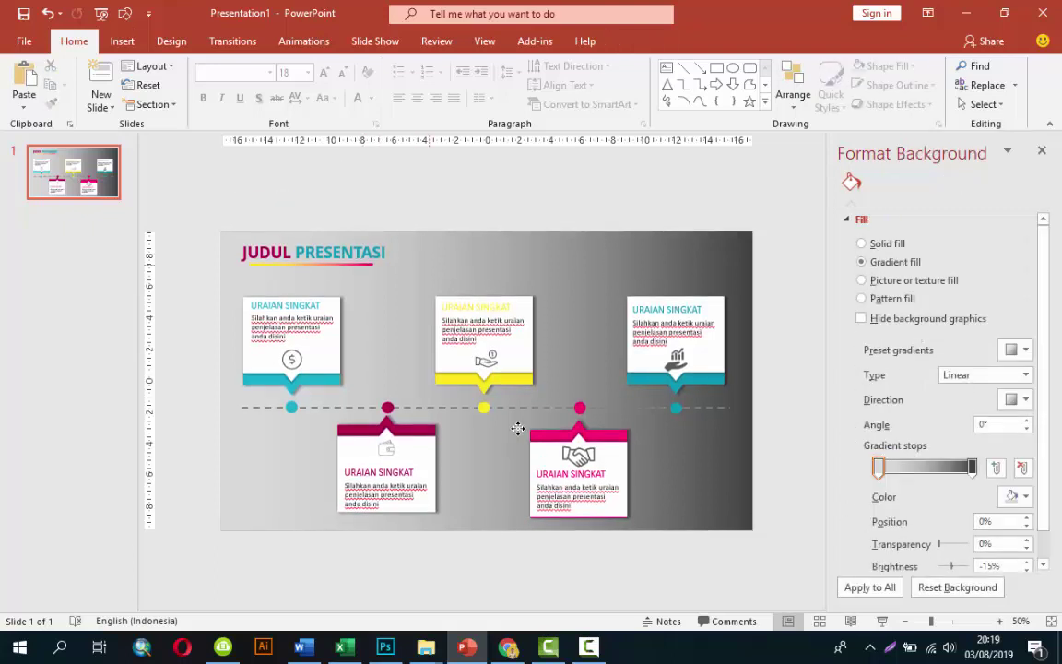
{"action": "scroll", "coordinate": [518, 428], "scroll_direction": "up", "scroll_amount": 1}
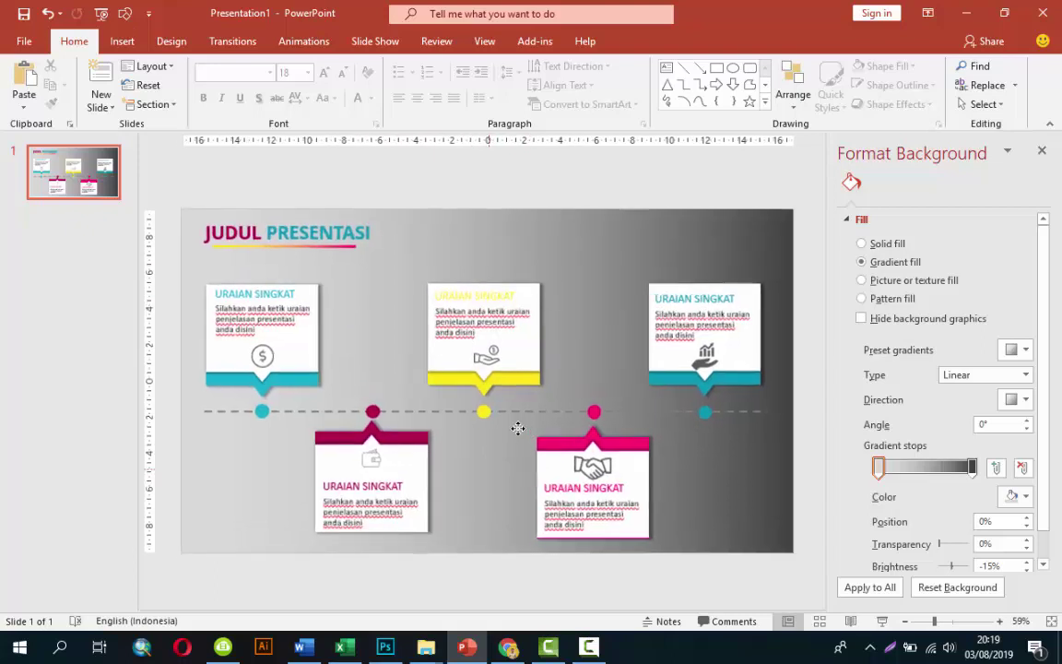